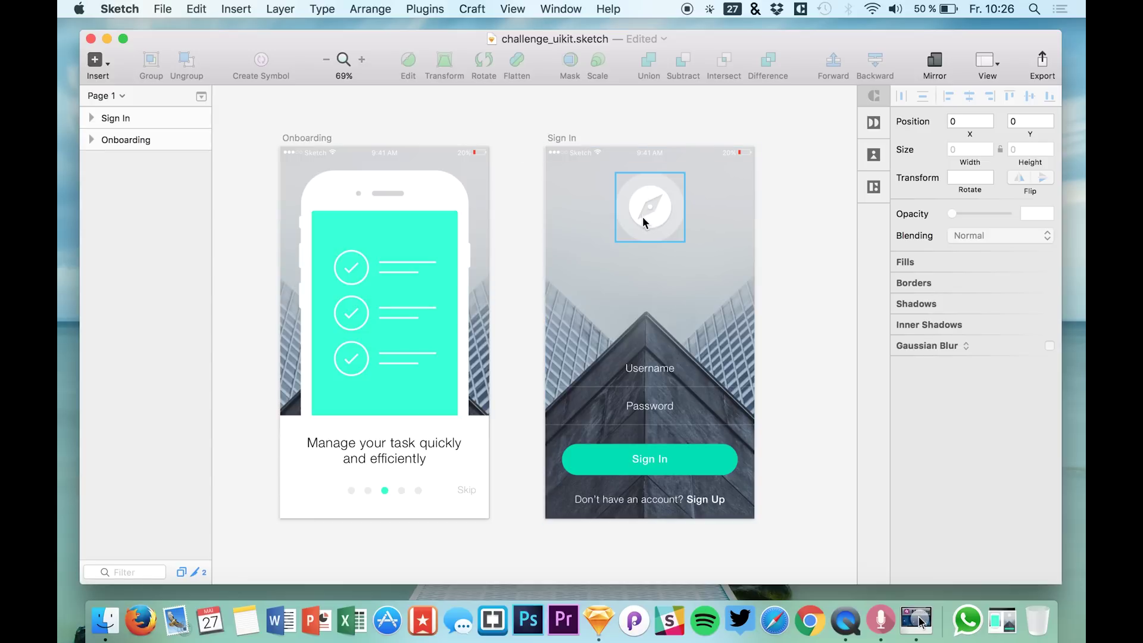
scroll(670, 121, right, 2)
scroll(671, 122, right, 2)
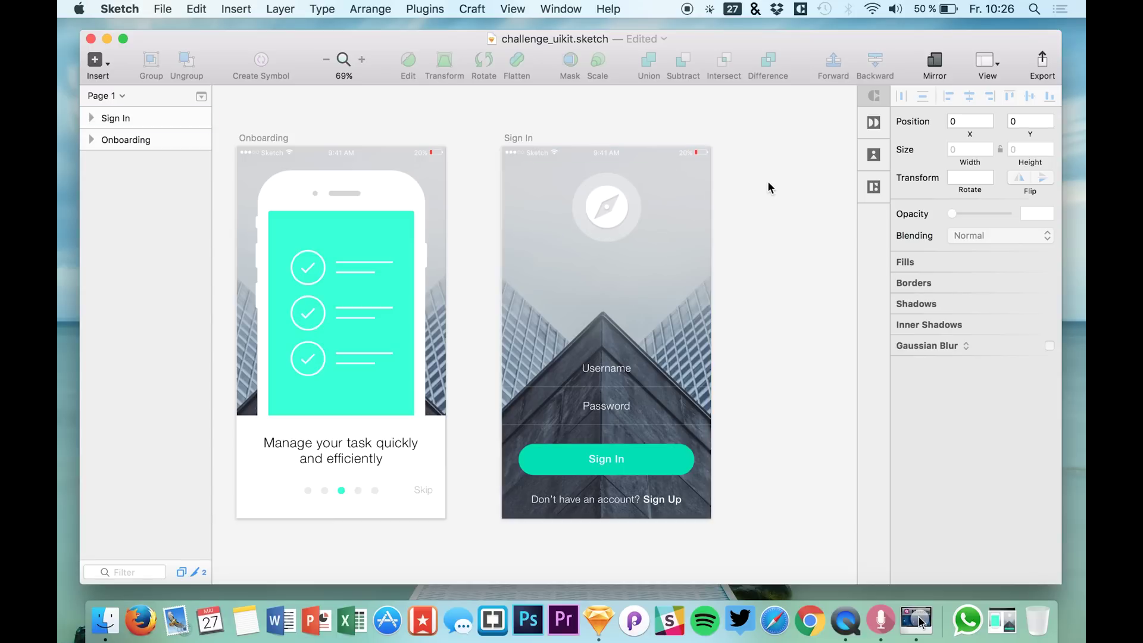
scroll(767, 188, right, 5)
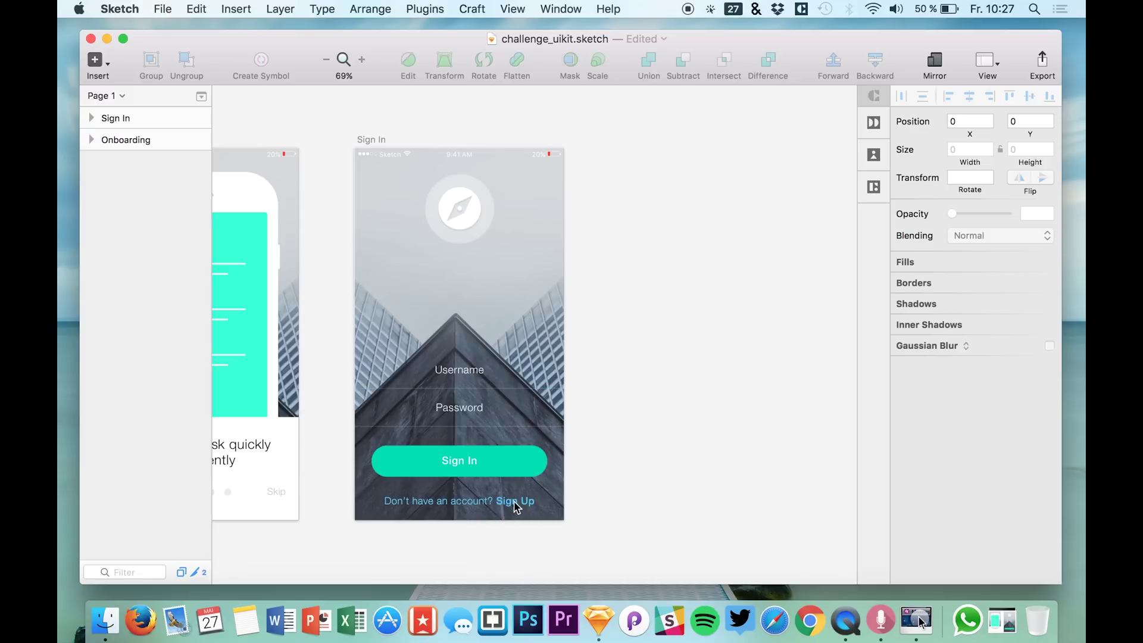
Step: Select the logo on the Sign In artboard to expand its layers in the Layers list
click(428, 204)
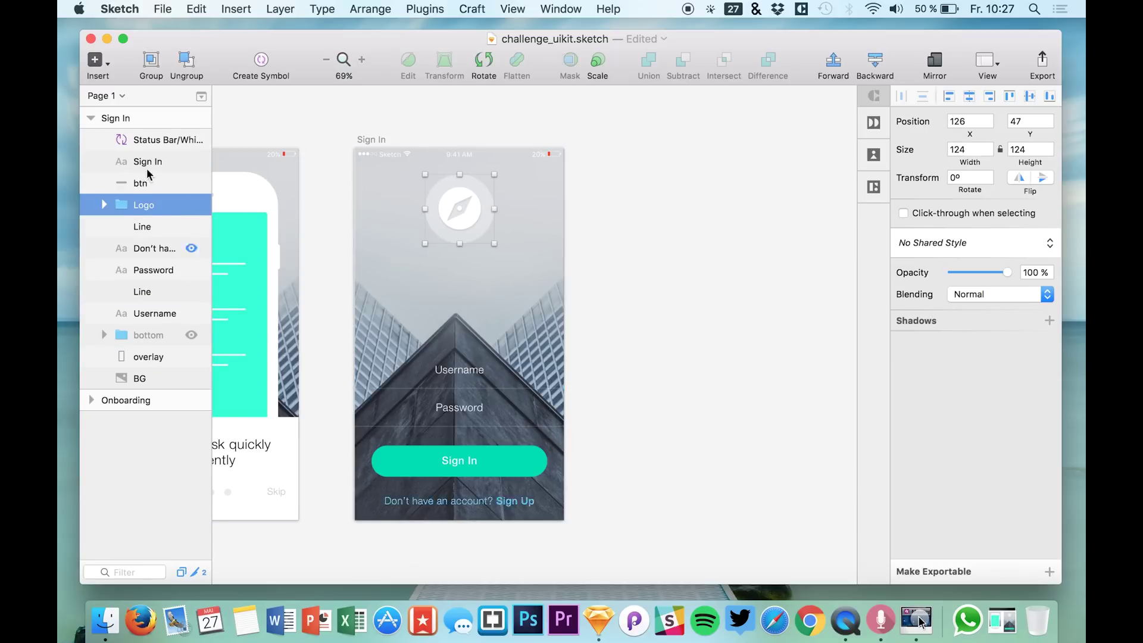
Step: Move the Logo layer just below the Status Bar in the Sign In artboard
click(153, 183)
drag(140, 206, 157, 153)
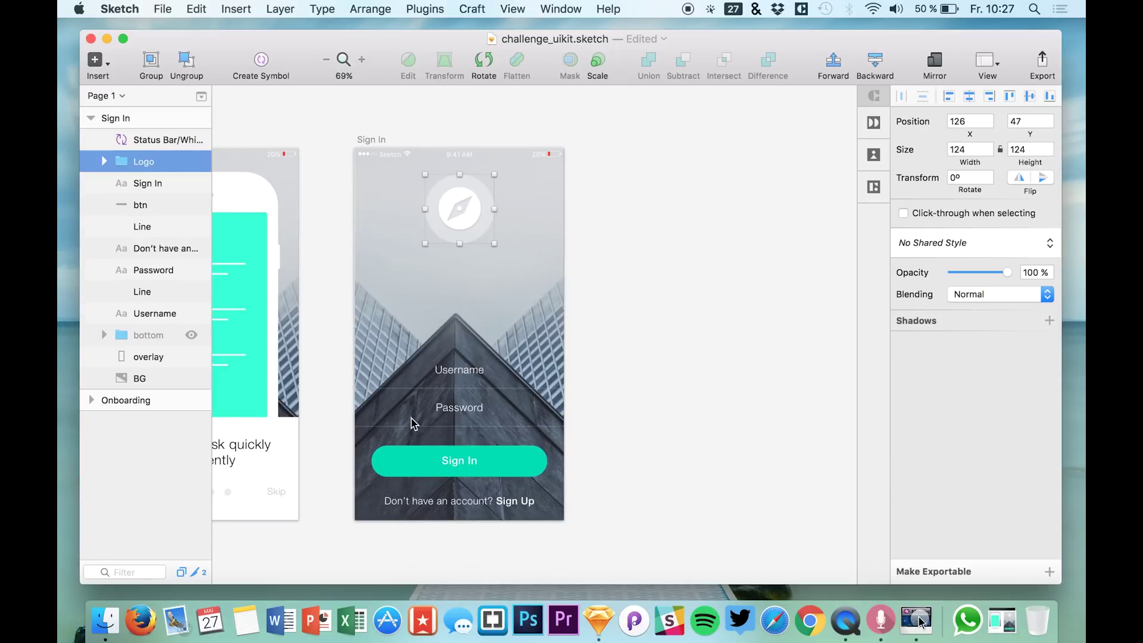
click(459, 501)
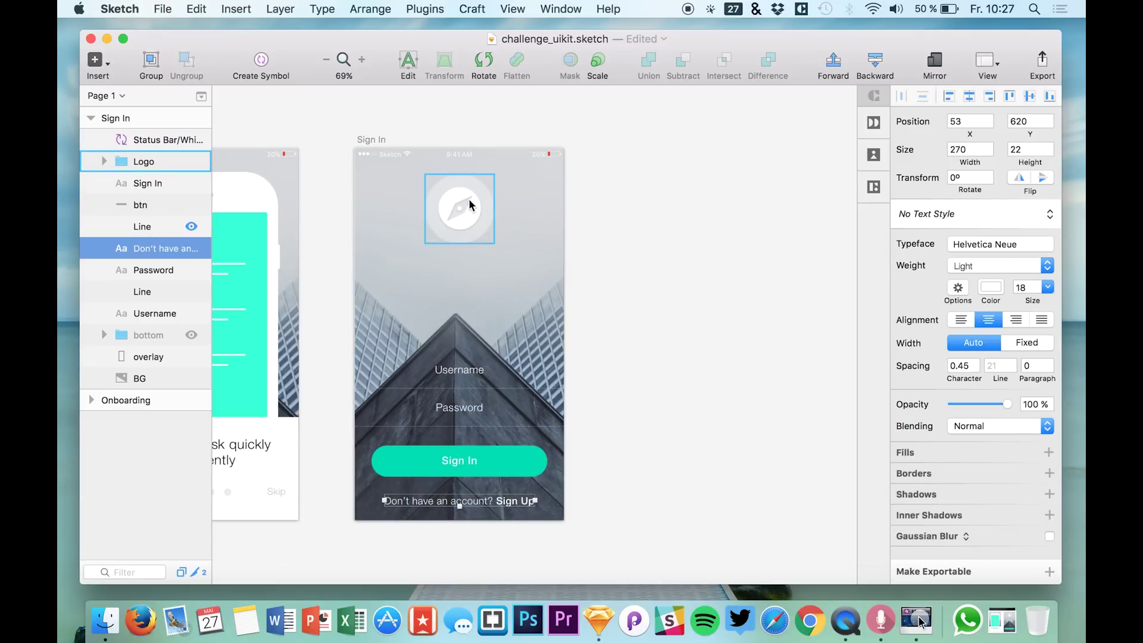
click(466, 204)
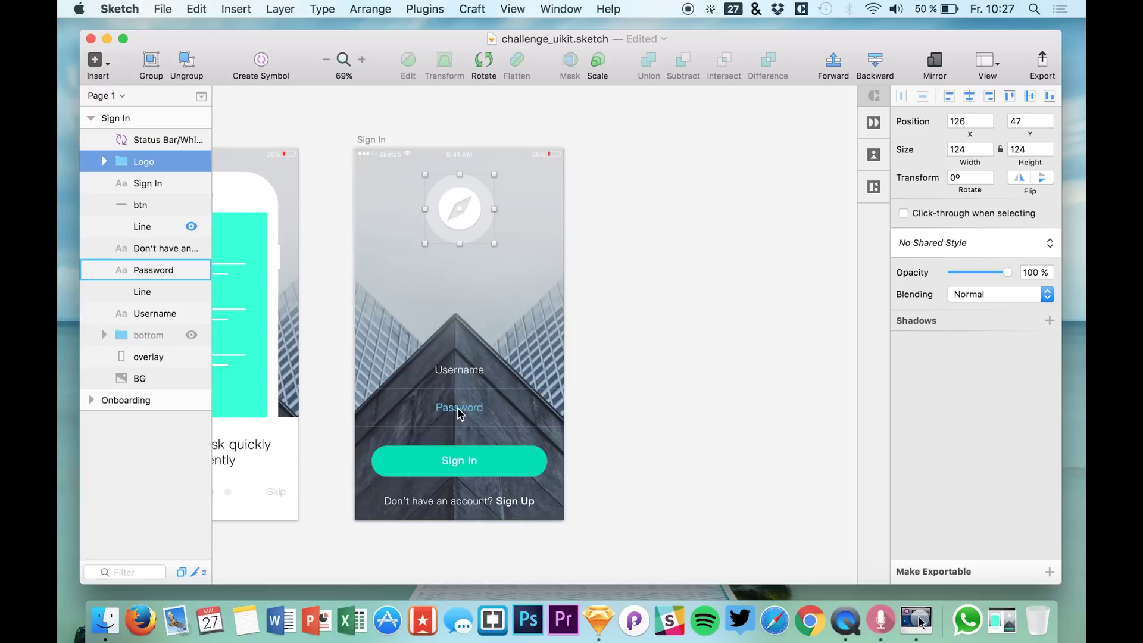
Step: Move the Line, Password and Username layers up under the Logo, above the button layers
click(135, 314)
shift+click(148, 269)
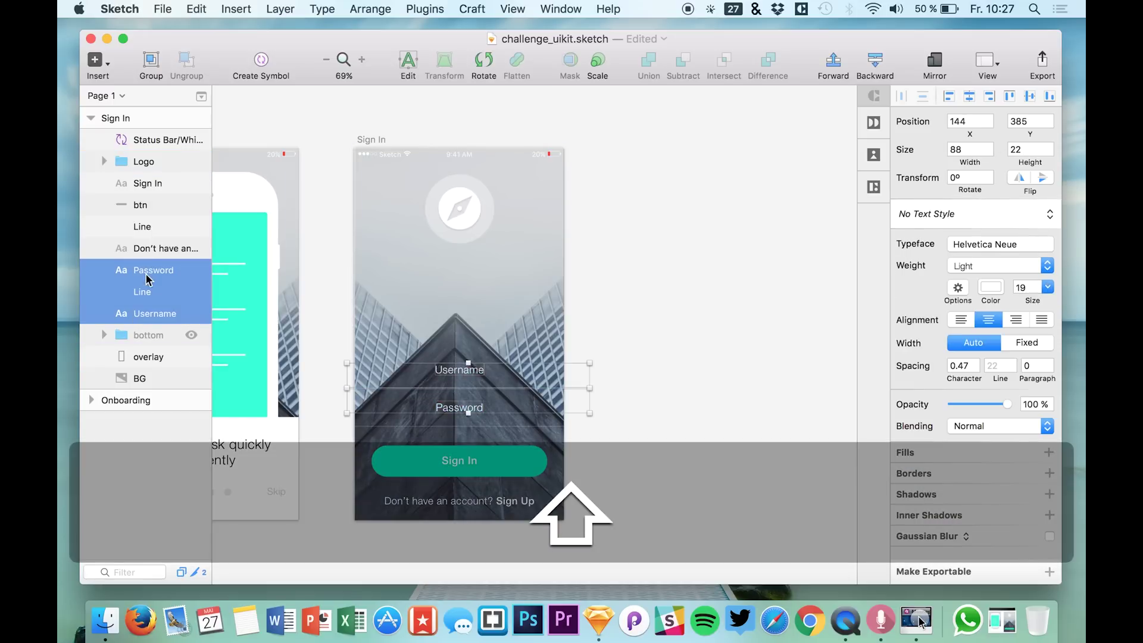
super+click(144, 229)
drag(142, 229, 143, 184)
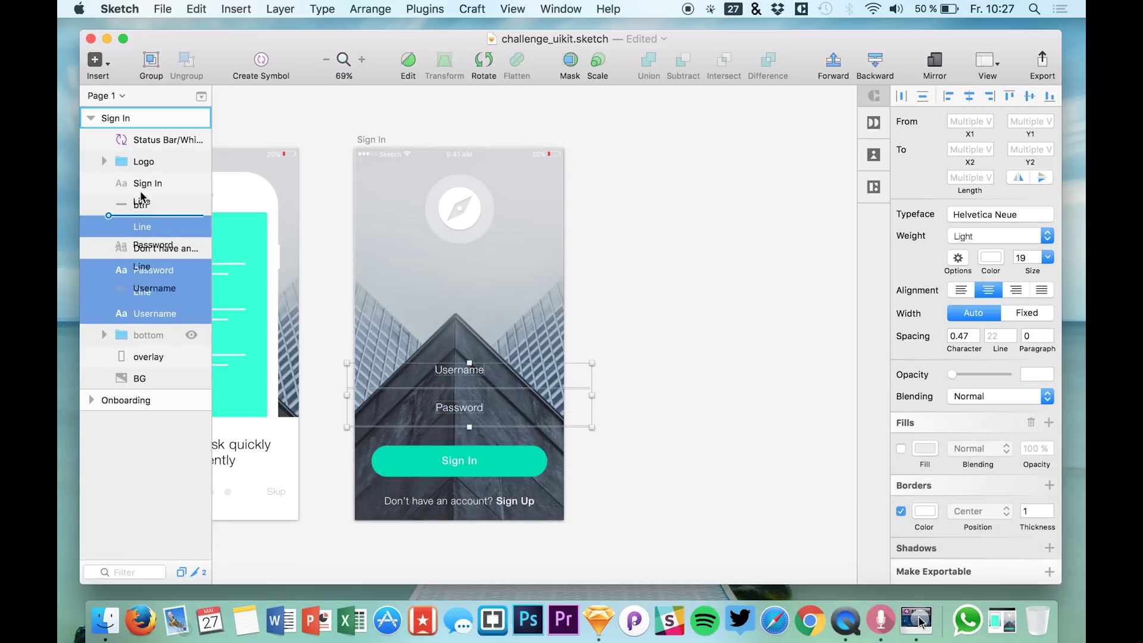
click(151, 291)
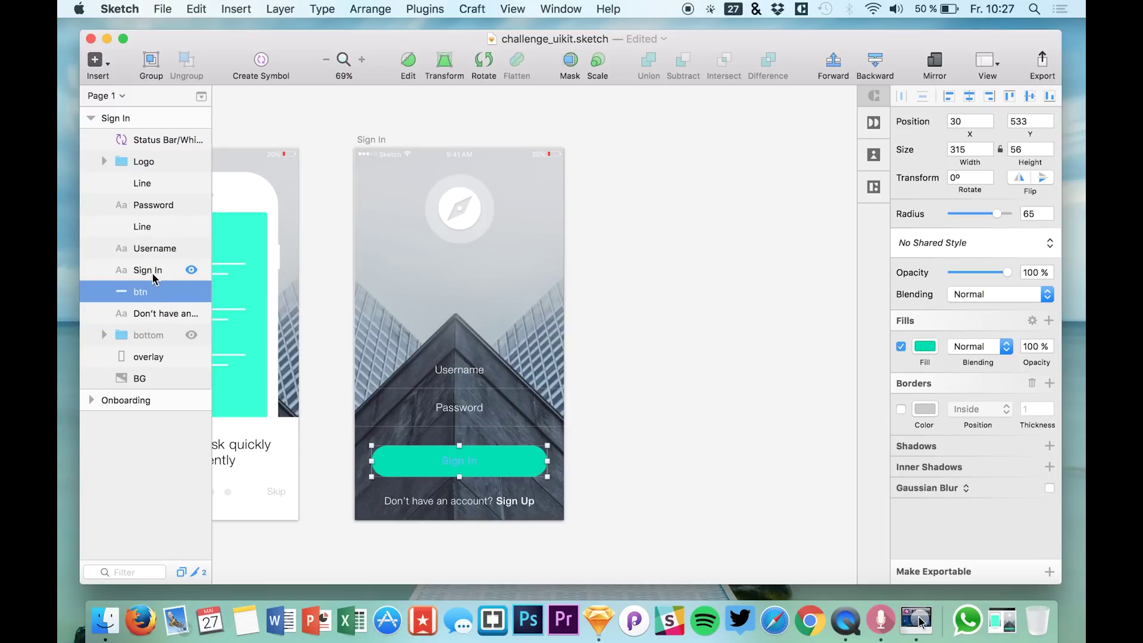
click(152, 270)
click(147, 291)
click(147, 315)
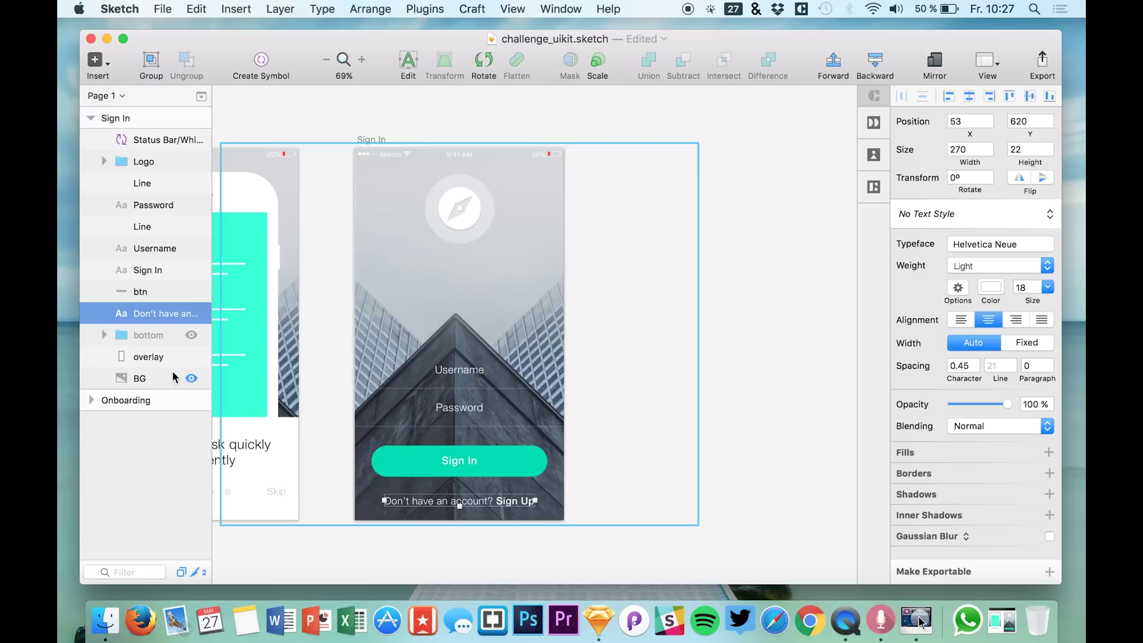
Step: Delete the 'bottom' group and select the whole Sign In artboard
click(133, 338)
key(BackSpace)
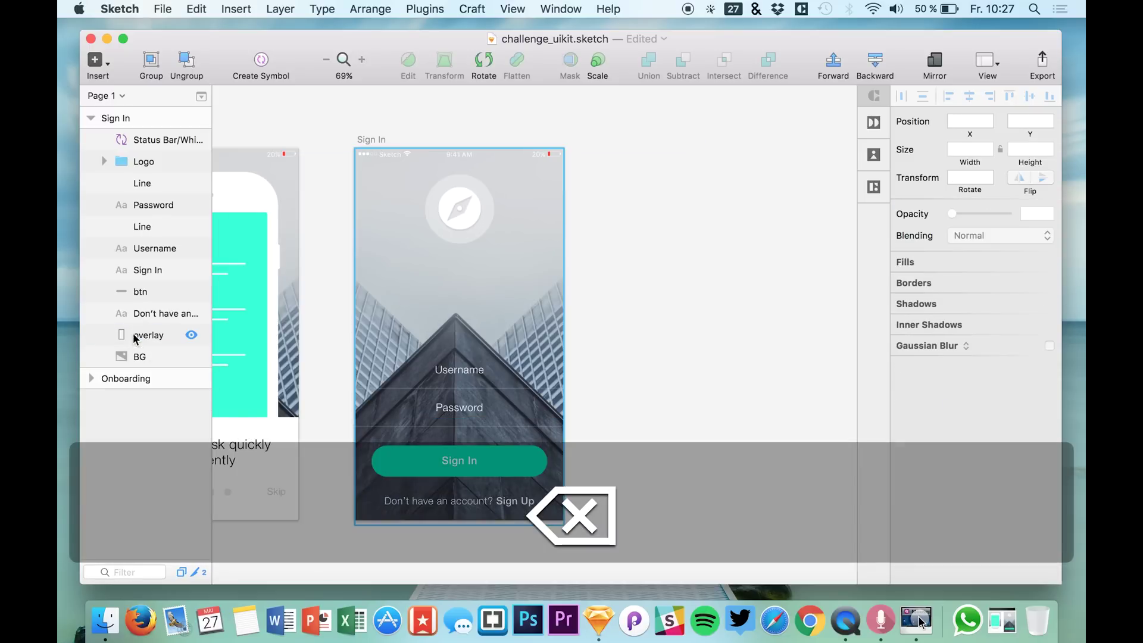
click(124, 134)
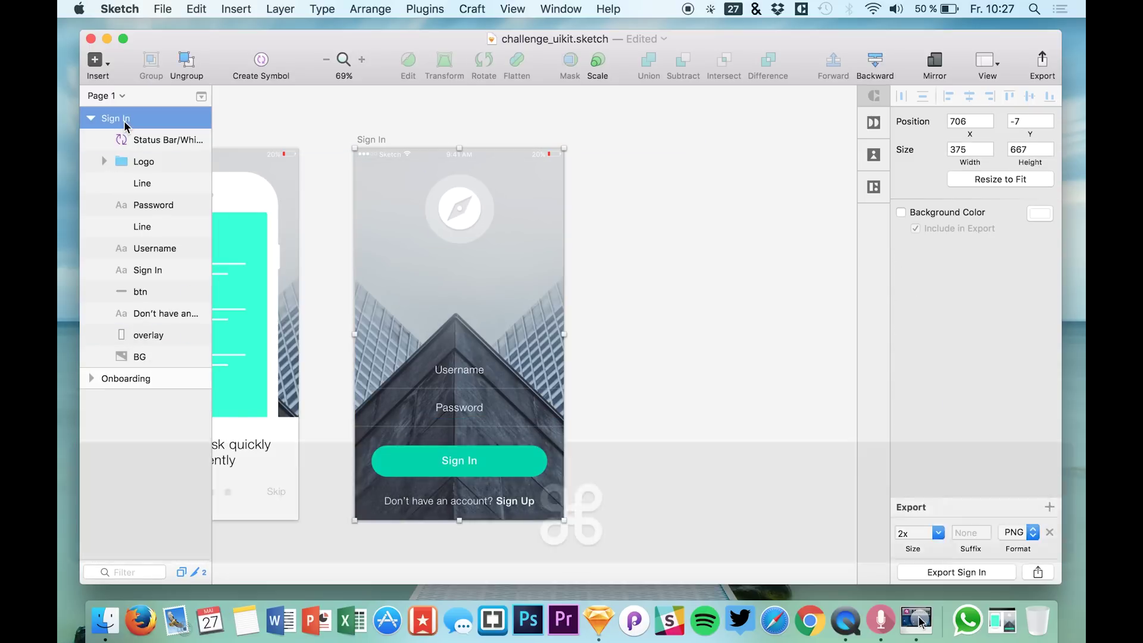
Step: Paste a copy of the Sign In artboard and rename it Sign Up
key(cmd+v)
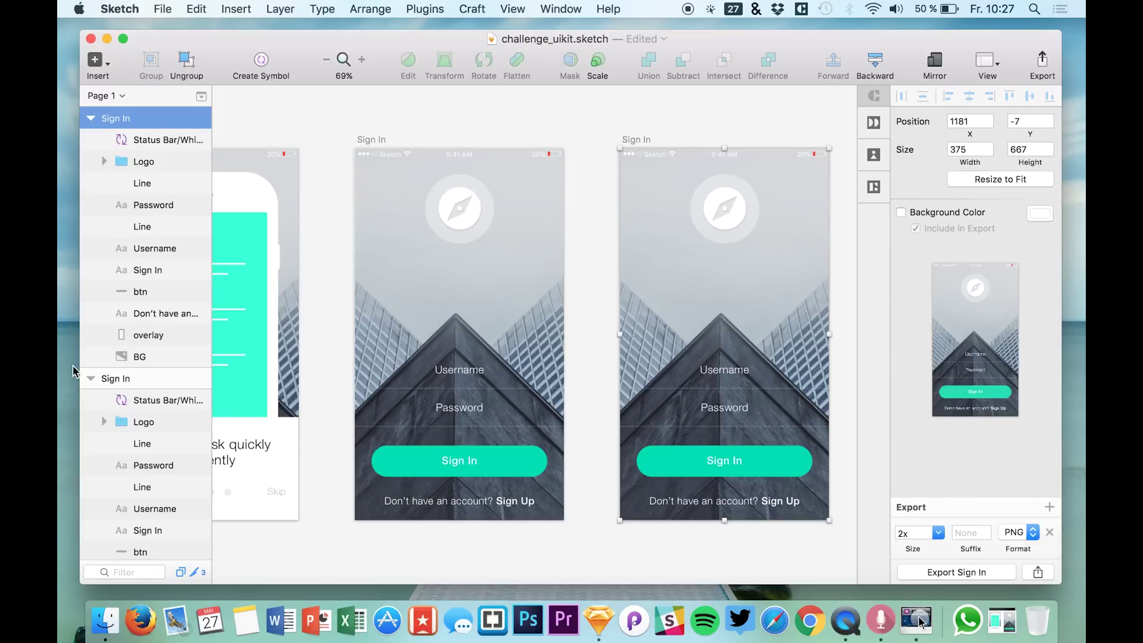
click(87, 379)
double_click(122, 118)
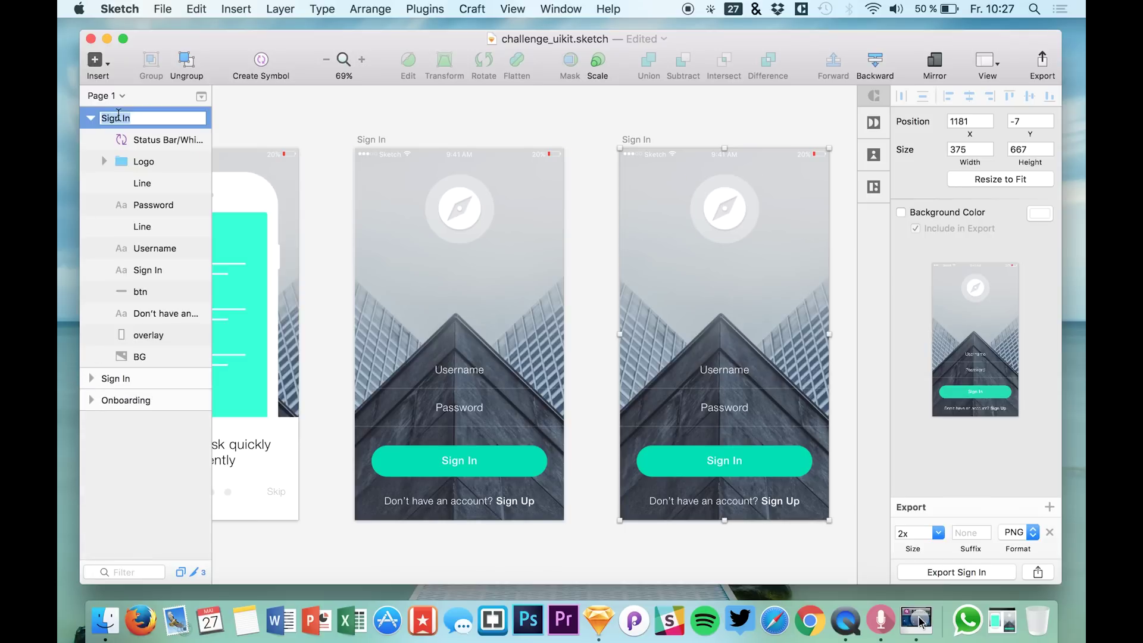
key(Right)
key(BackSpace)
key(BackSpace)
text(Up)
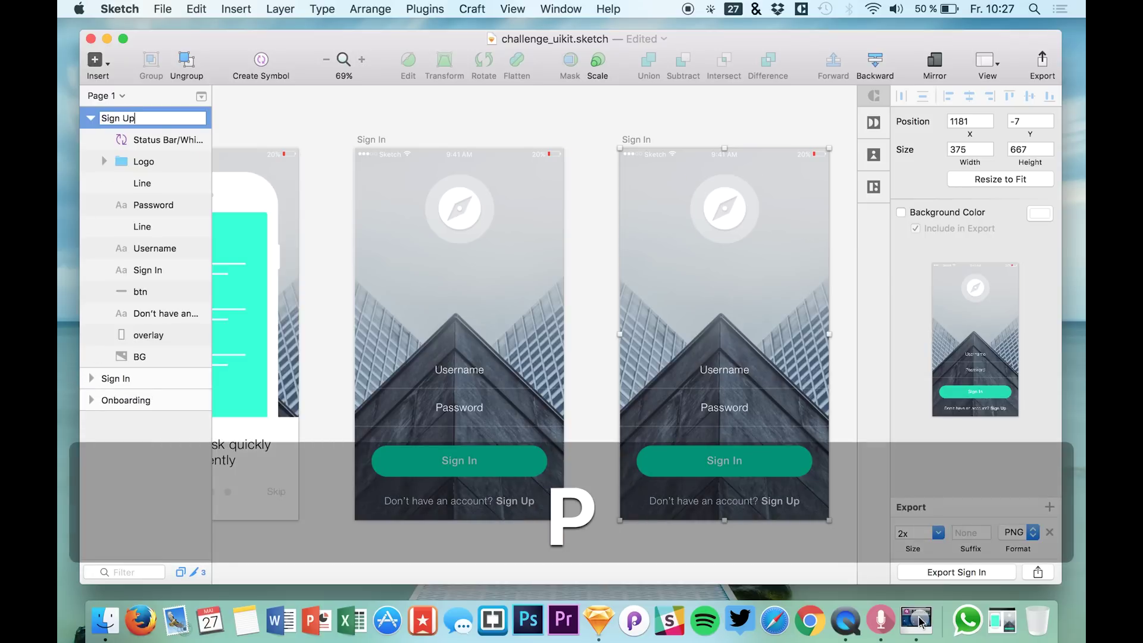
key(Return)
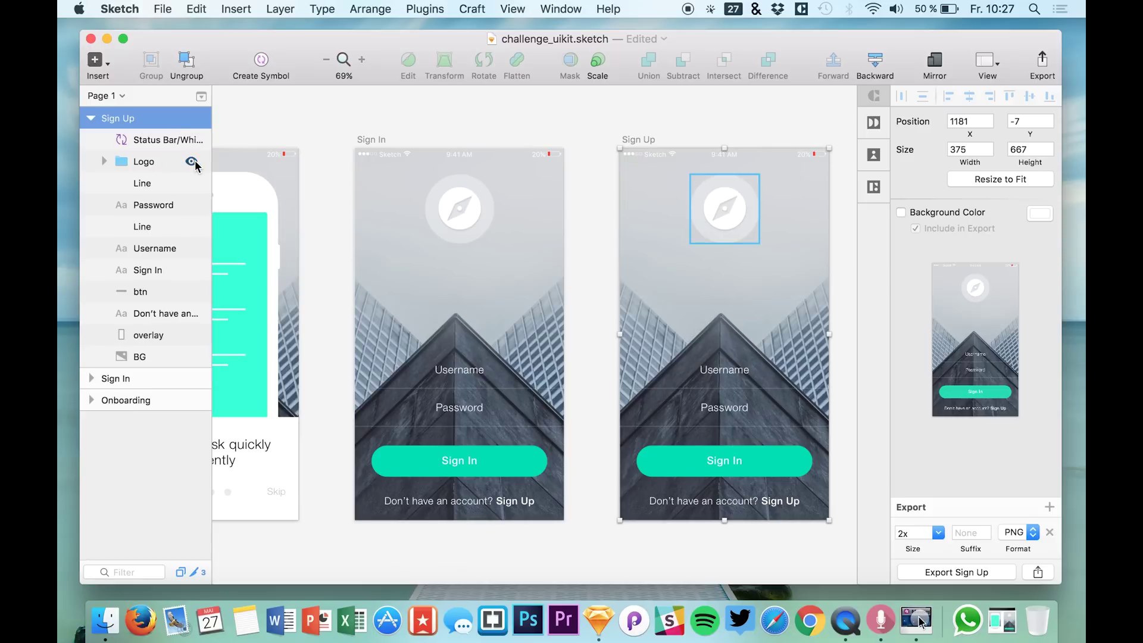
Step: Hide the logo on Sign Up and add a 'Sign Up' heading text near the top
click(191, 161)
click(151, 183)
key(t)
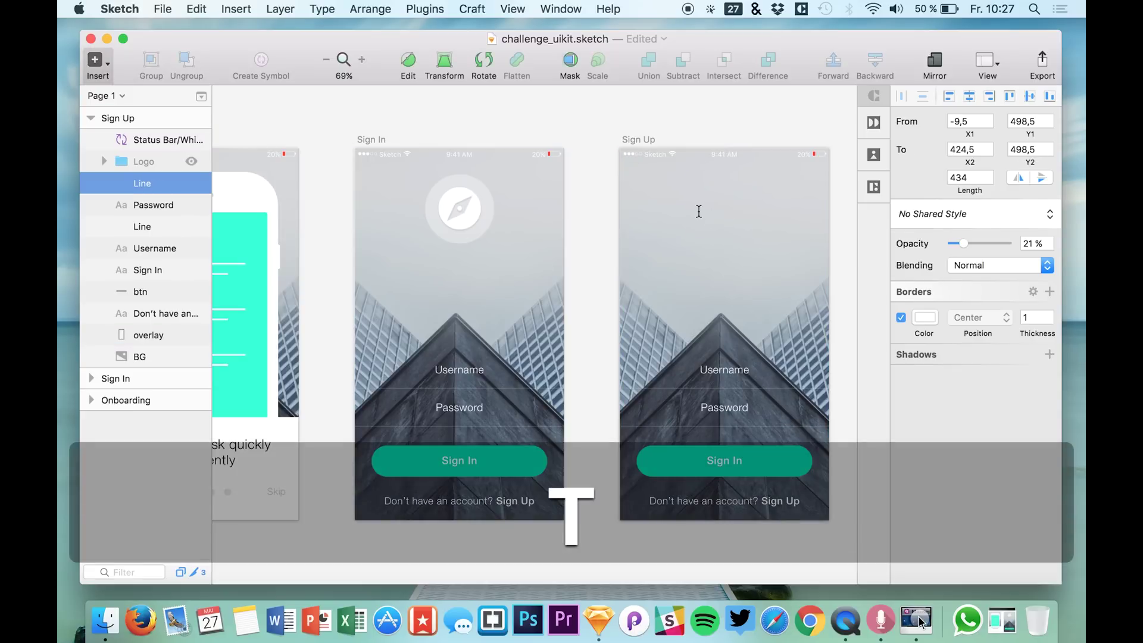
click(699, 211)
text(Sign UP)
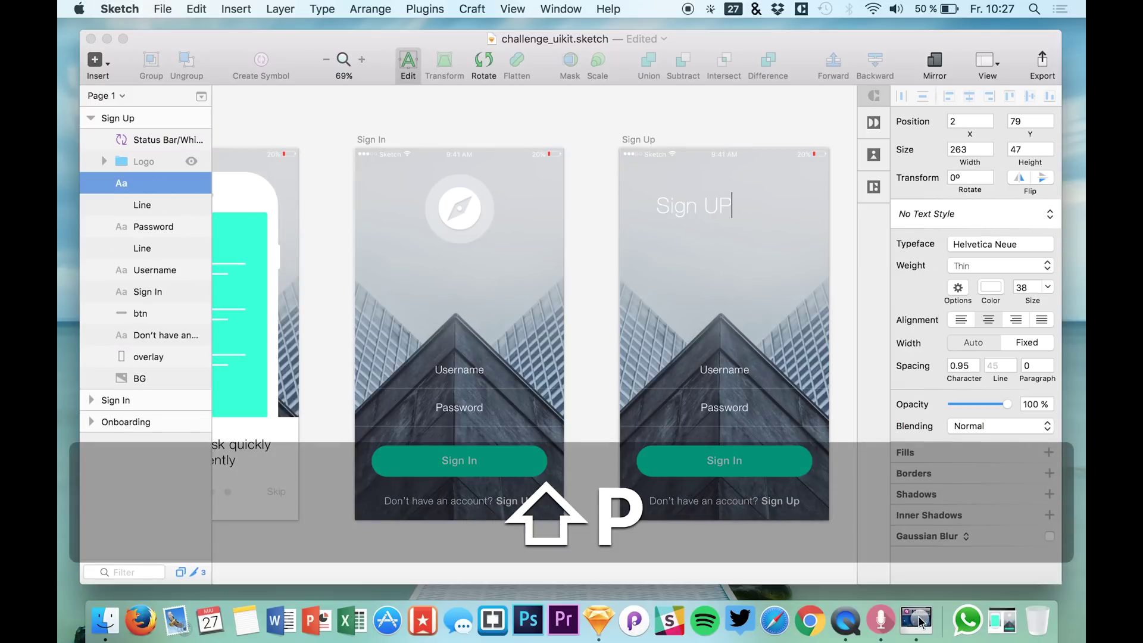
key(BackSpace)
text(p)
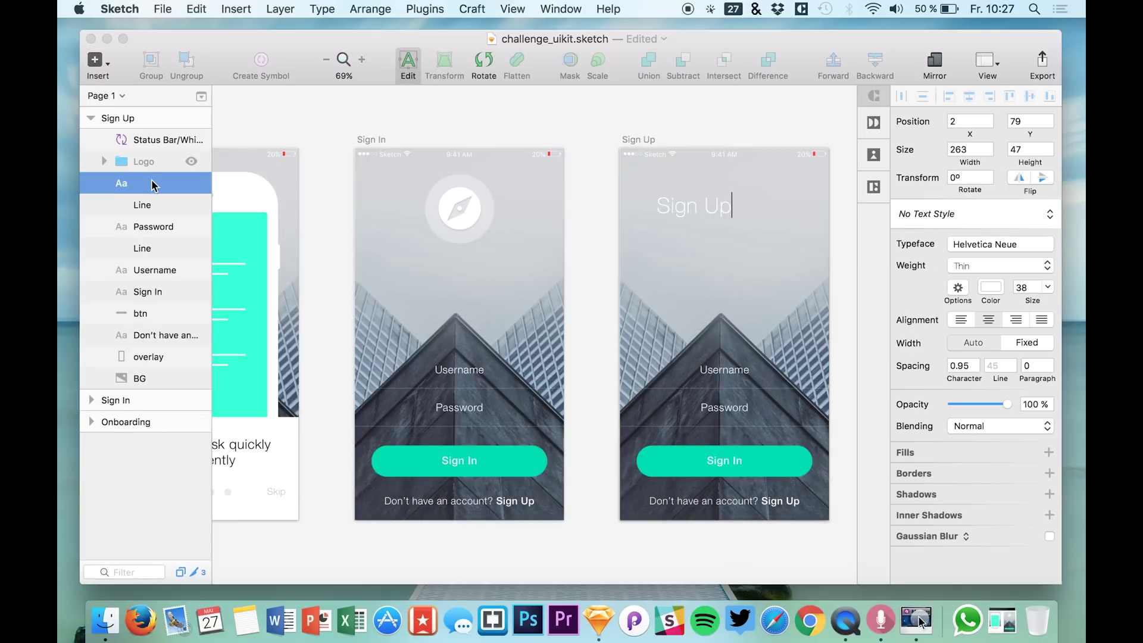
click(151, 183)
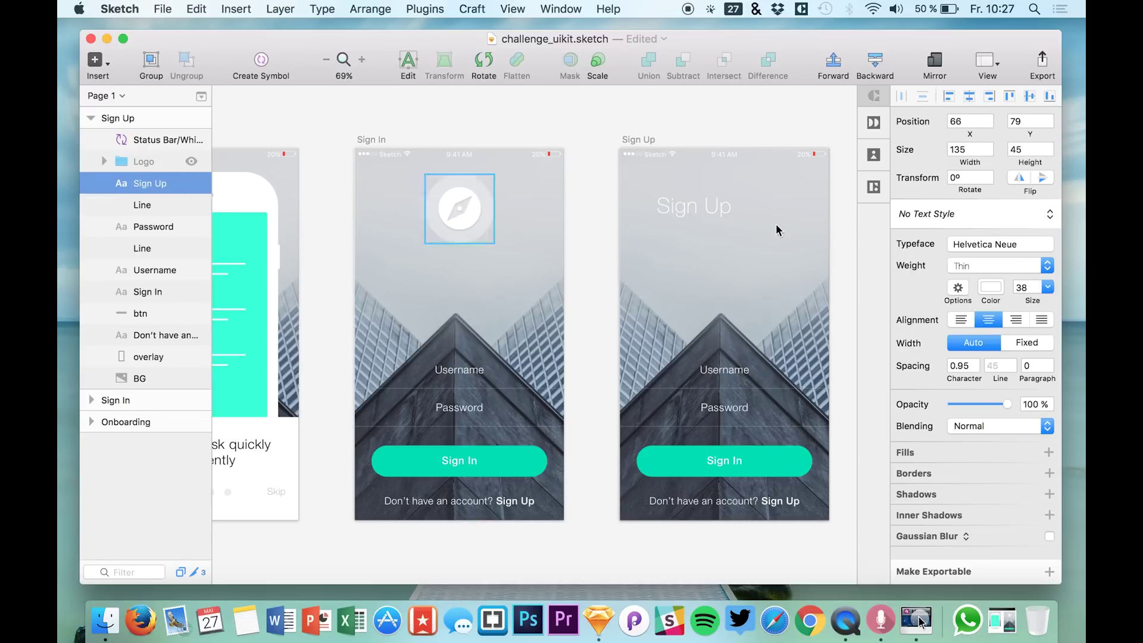
Step: Centre the heading horizontally and shift the Username/Password fields and lines up beneath it
click(972, 97)
scroll(725, 178, right, 2)
scroll(726, 178, right, 3)
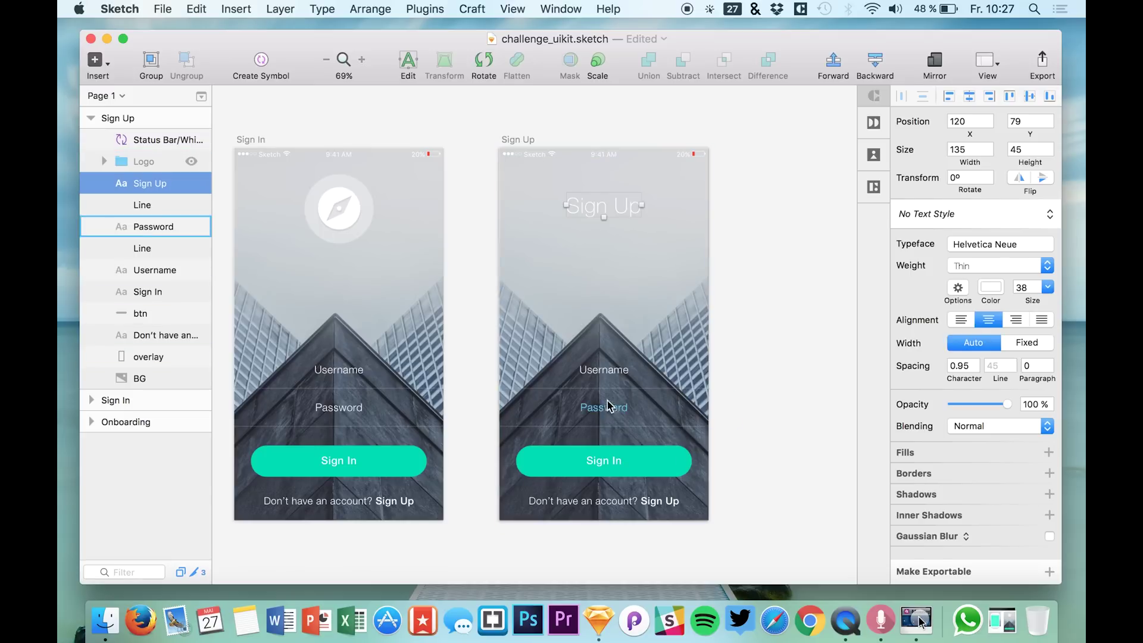
click(145, 206)
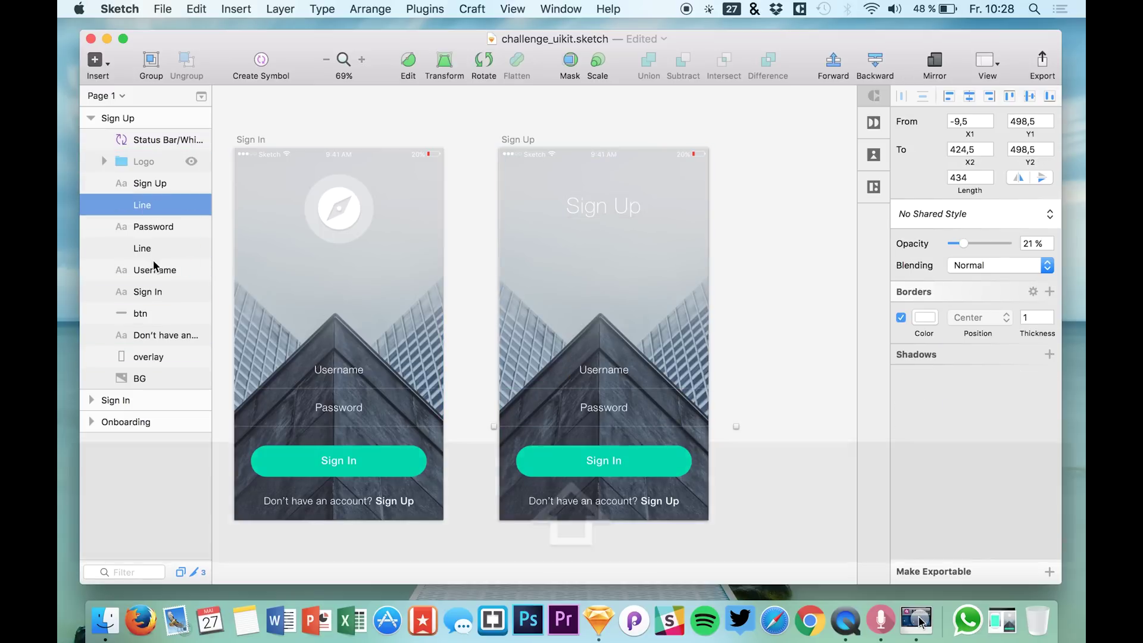
shift+click(154, 266)
key(shift+Up)
key(shift+Up)
key(shift+Up)
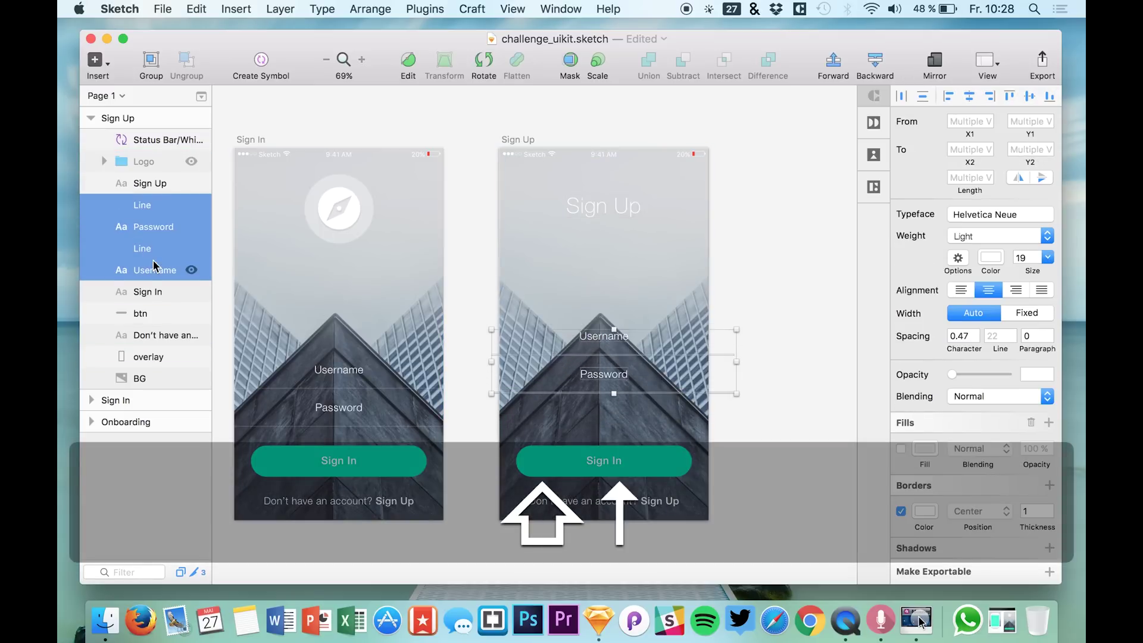
key(shift+Up)
key(shift+Up)
key(shift+Up)
key(shift+Up)
key(shift+Up)
key(shift+Up)
key(shift+Up)
key(shift+Up)
key(shift+Up)
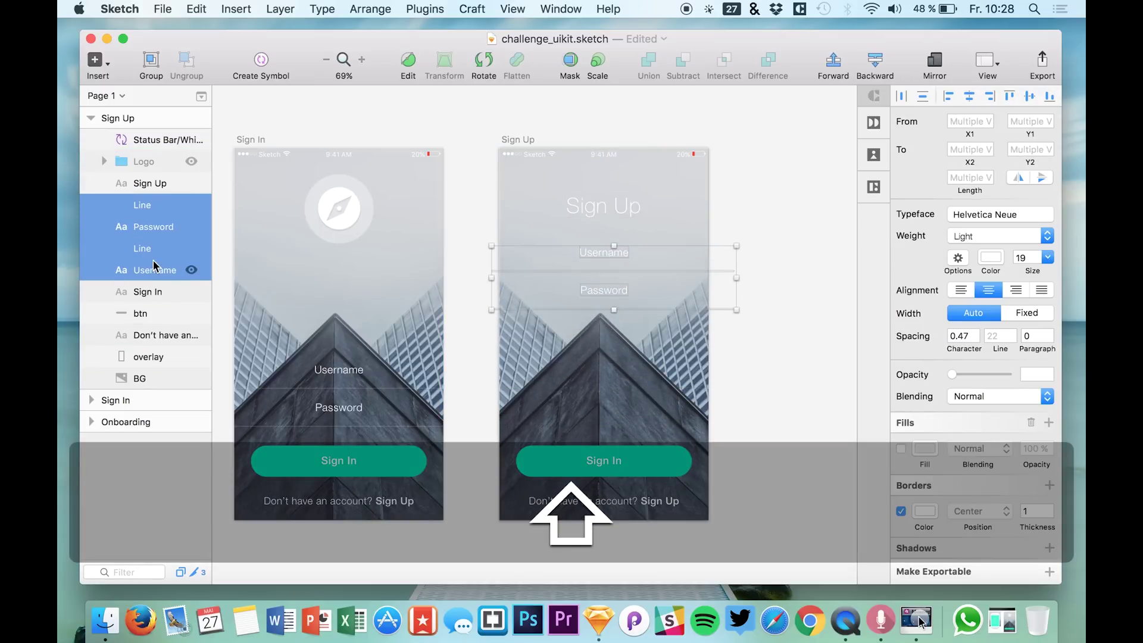
key(shift+Up)
key(shift+Down)
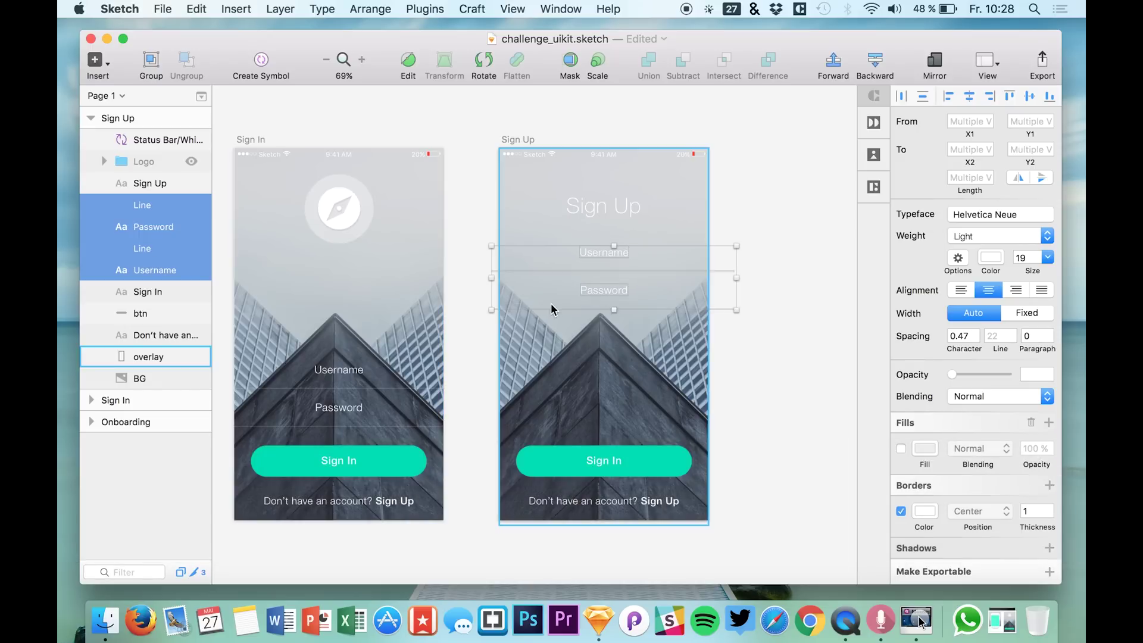
click(777, 332)
Step: Retype the second field's placeholder as Email Address
double_click(606, 290)
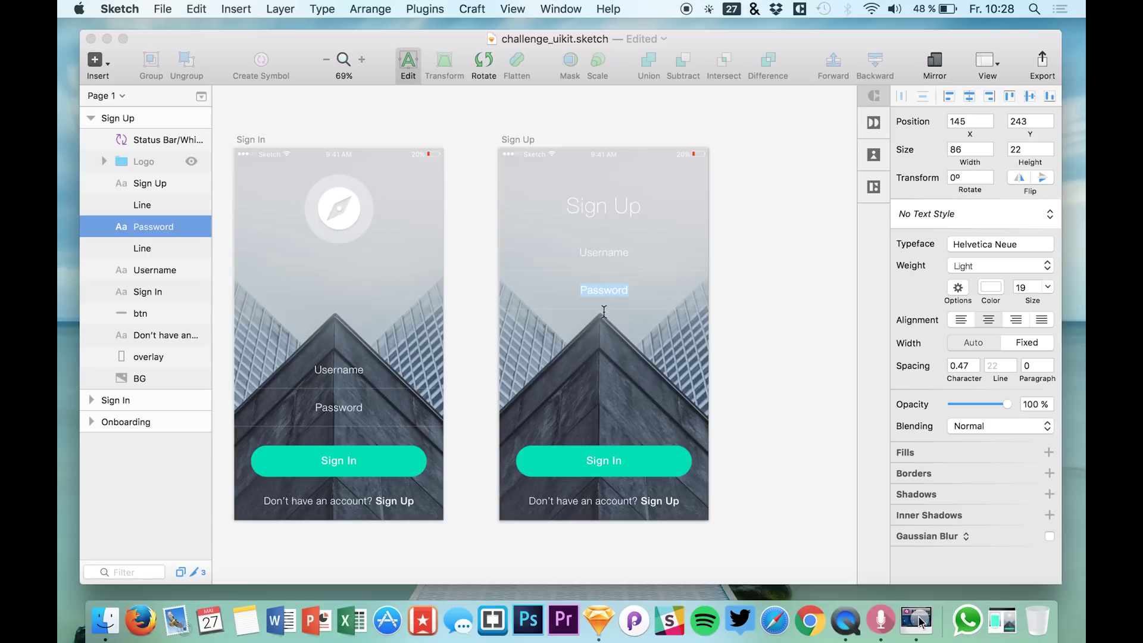
key(shift)
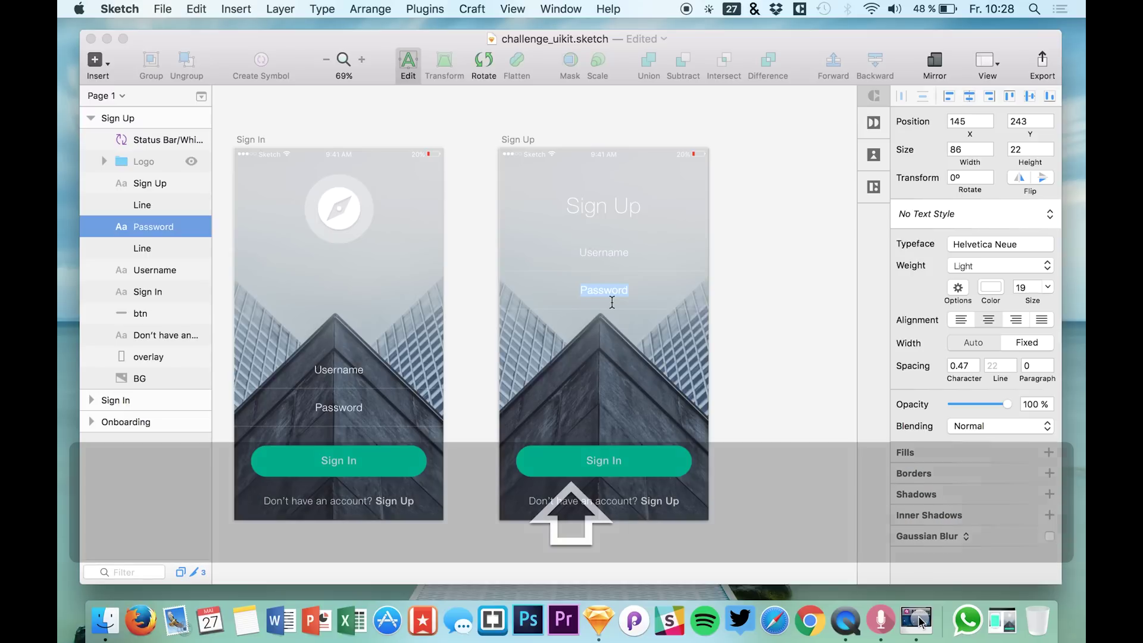
text(Email Adr)
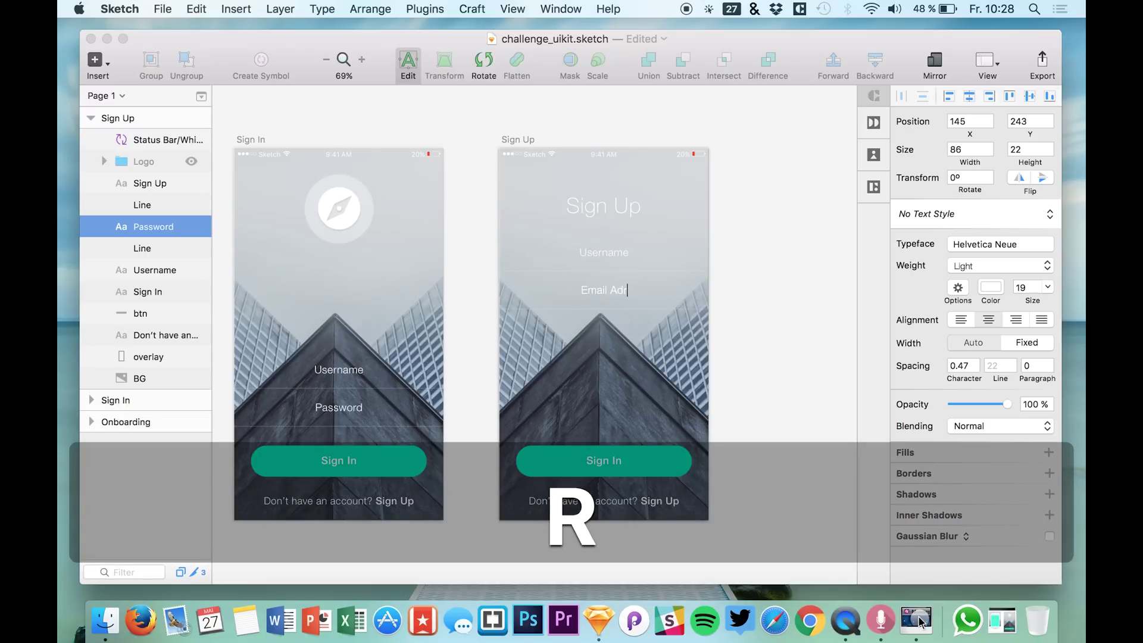
key(BackSpace)
text(dress)
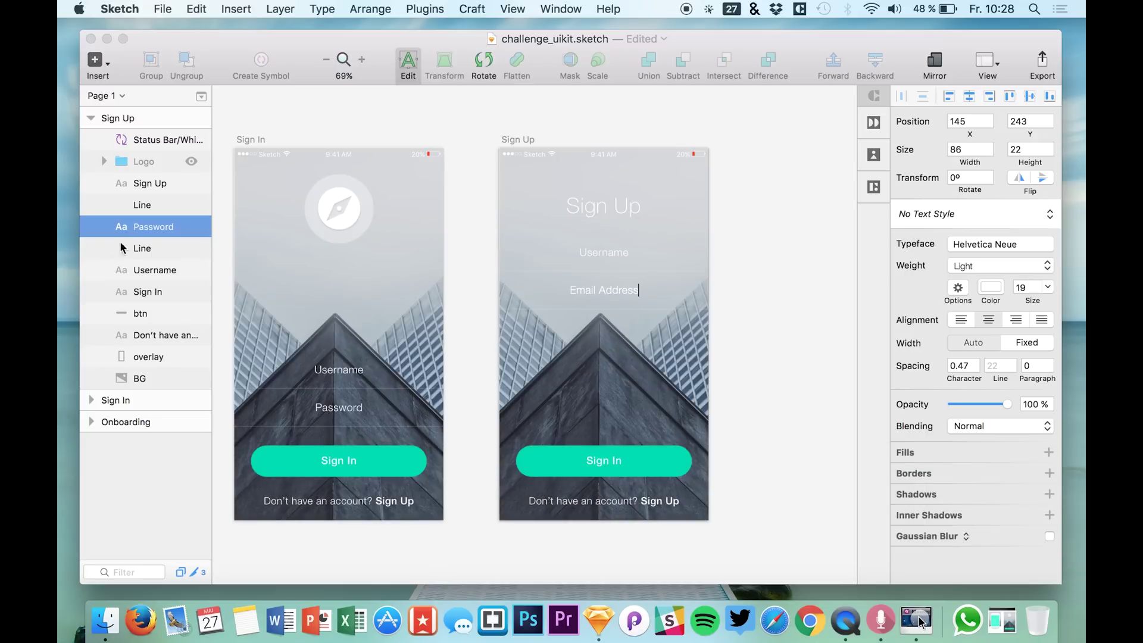
key(Escape)
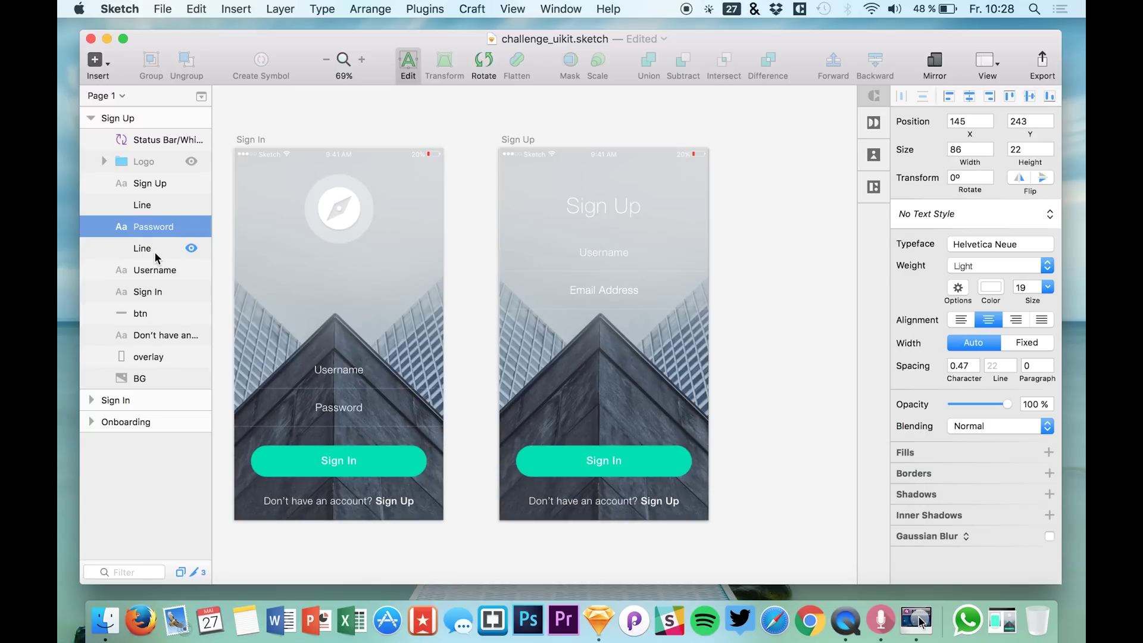
Step: Duplicate the Username and Email Address fields with their lines and move the copies down below
click(156, 251)
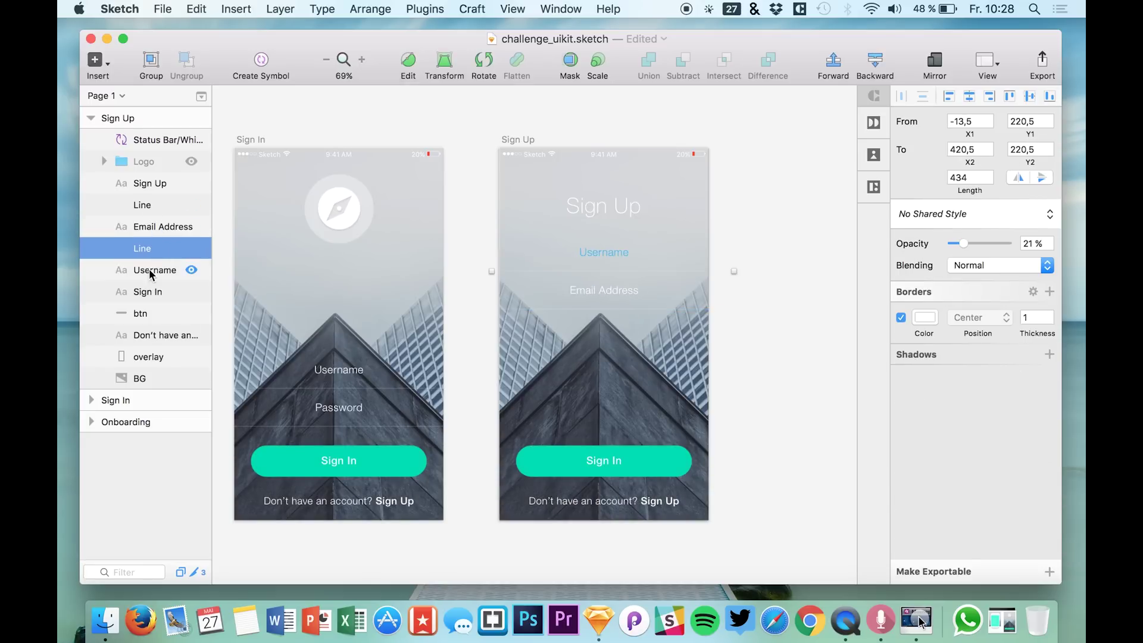
shift+click(149, 269)
shift+click(149, 212)
key(super+c)
key(super+v)
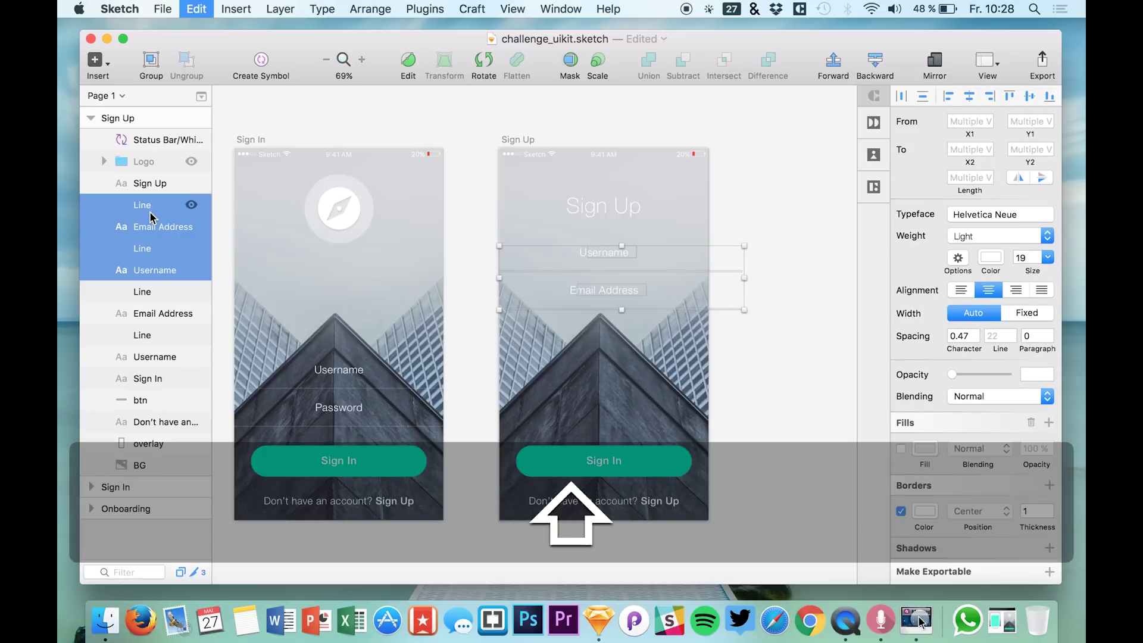
key(shift+Down)
key(shift+Down)
key(shift+Down)
key(shift+Down)
key(shift+Left)
key(shift+Down)
key(shift+Down)
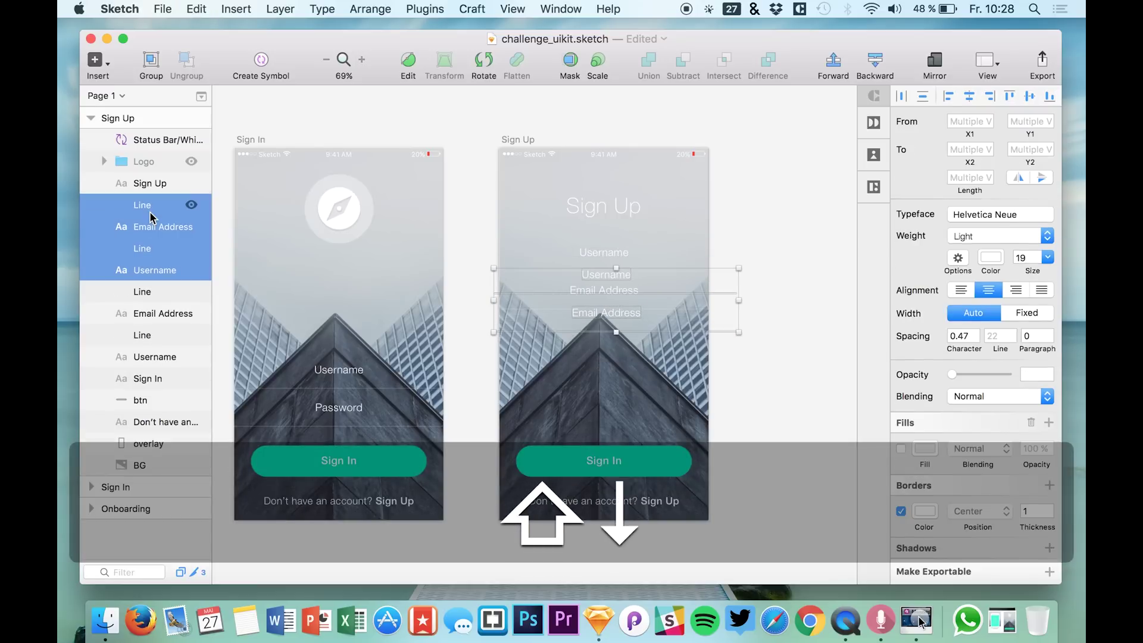
key(shift+Down)
key(shift+Down)
key(shift+Down)
key(shift+Down)
key(shift+Down)
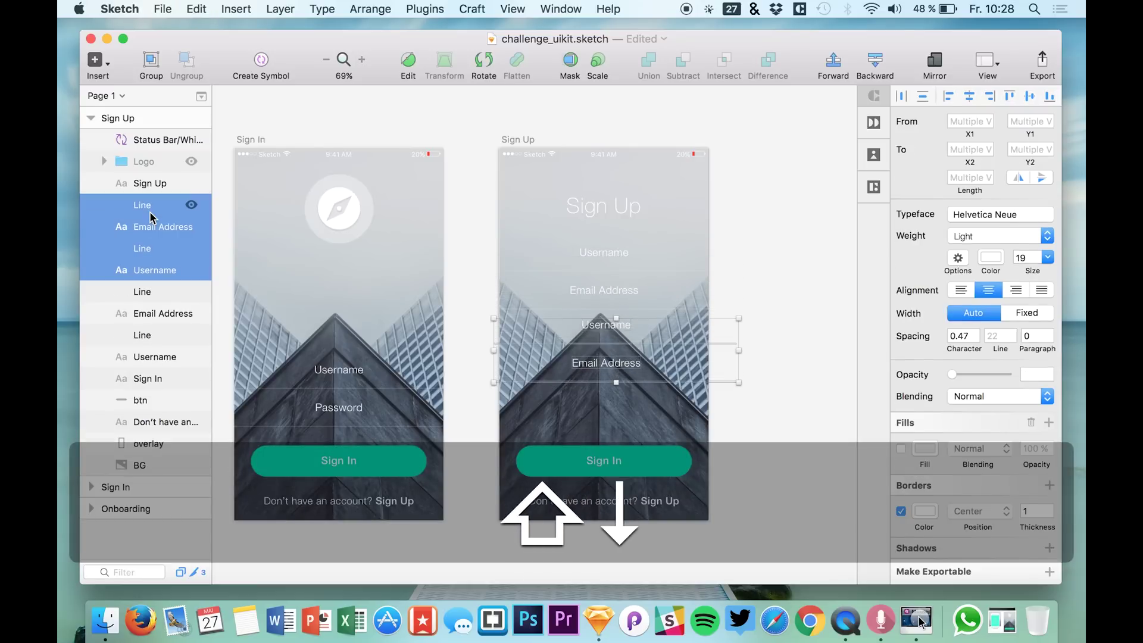
key(shift+Down)
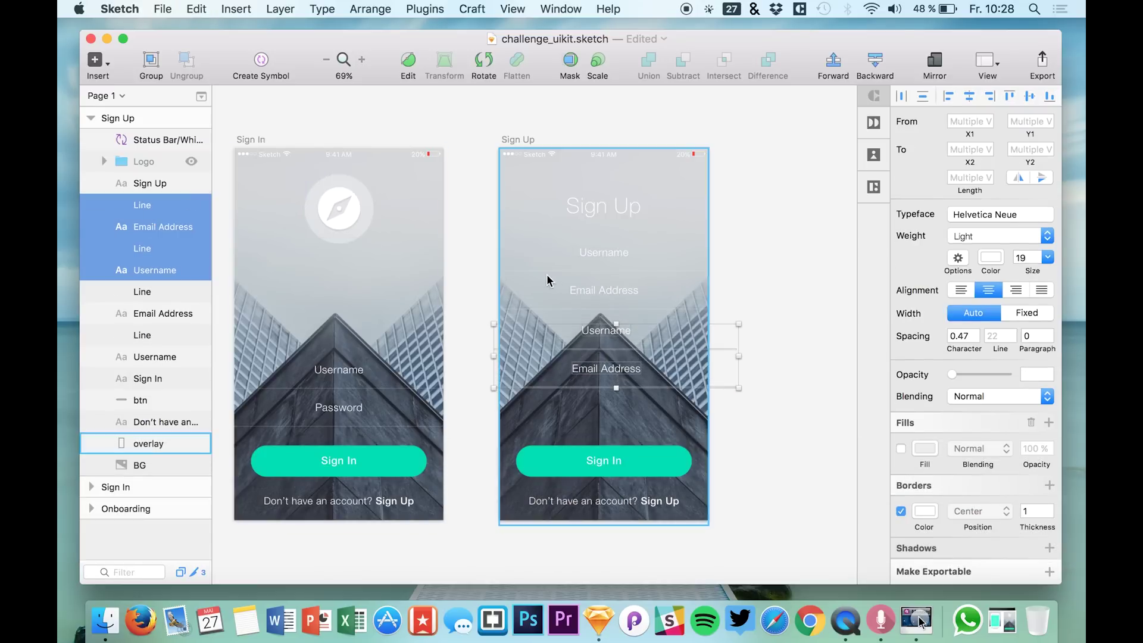
click(781, 277)
Step: Retype the copied fields as Password and Confirm Password
double_click(600, 330)
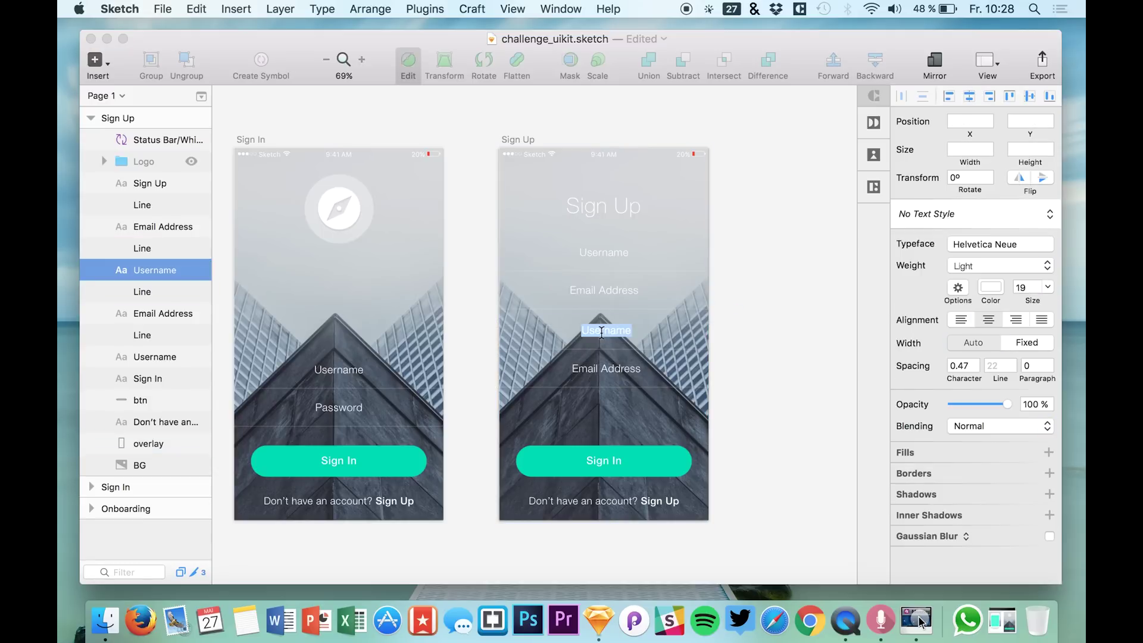
text(Password)
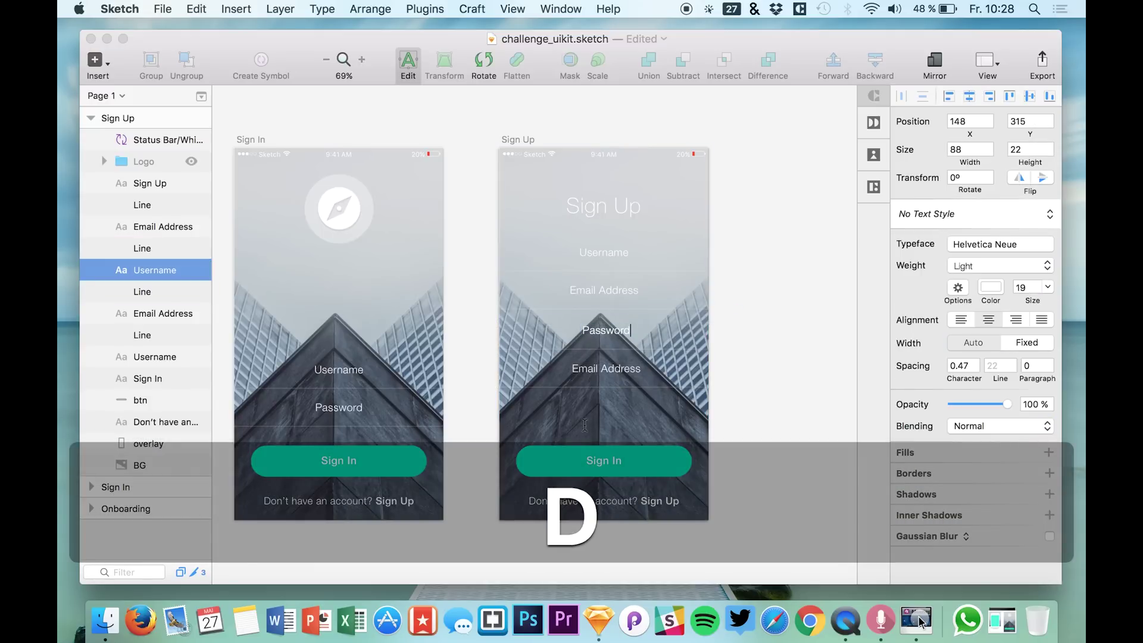
click(601, 370)
key(Return)
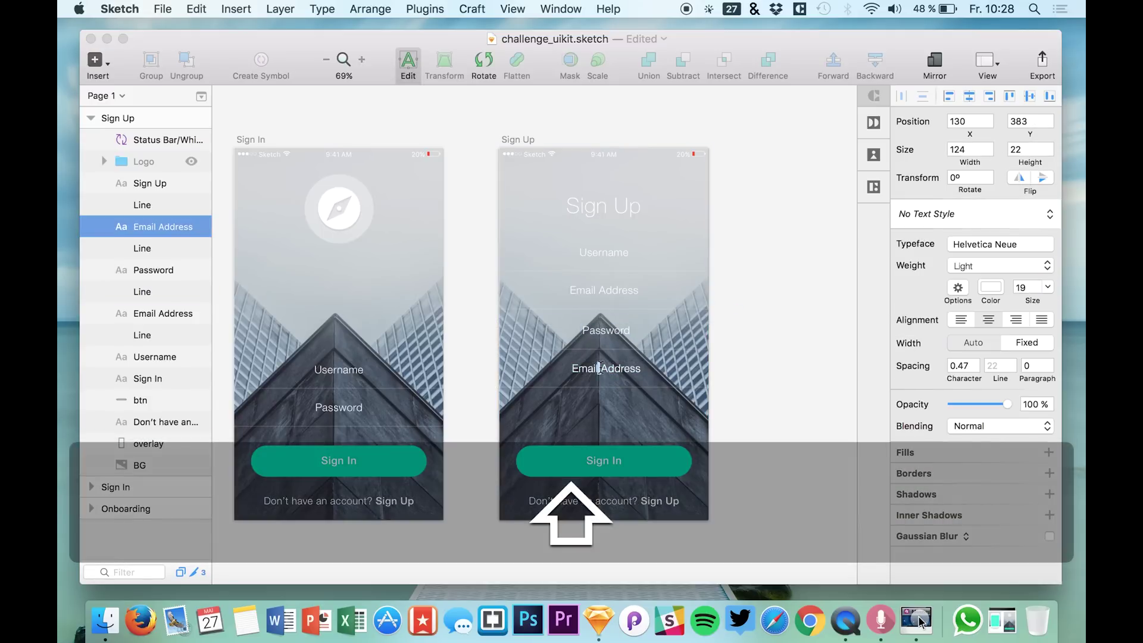
key(cmd+a)
text(Confirm P)
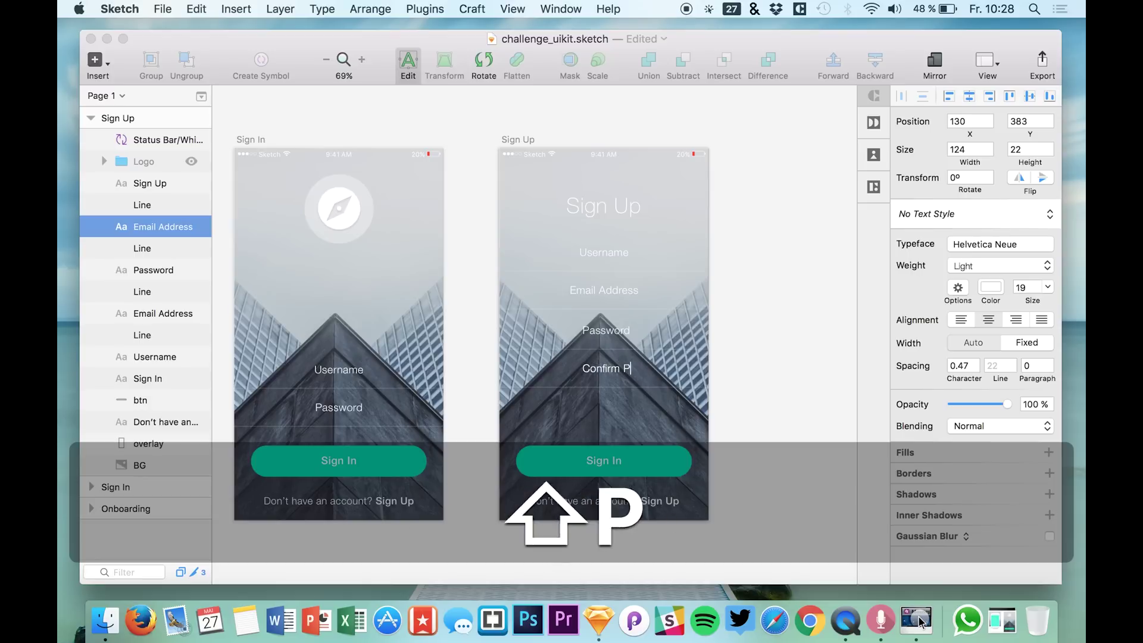
text(assword)
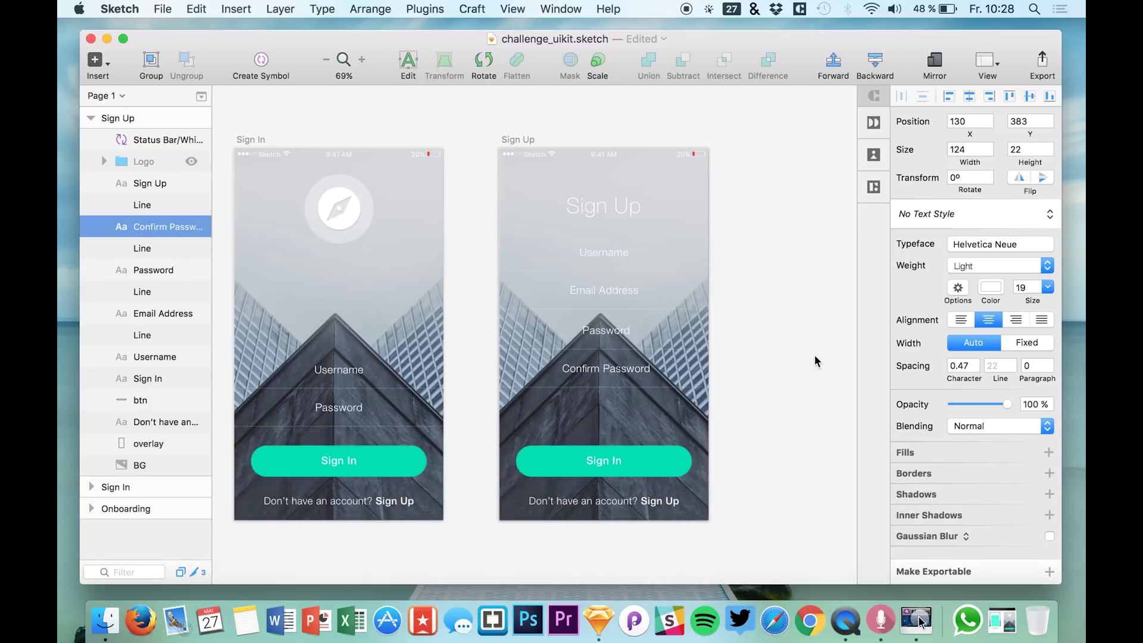
click(138, 204)
Step: Group the four fields and their lines into a group named form
shift+click(146, 359)
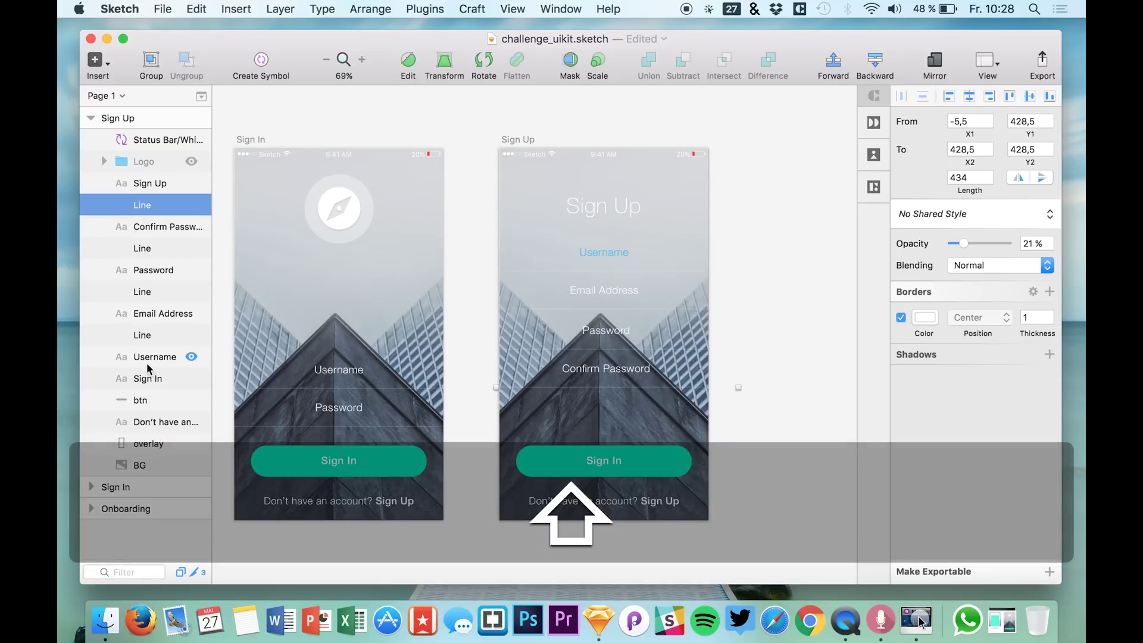
key(cmd+g)
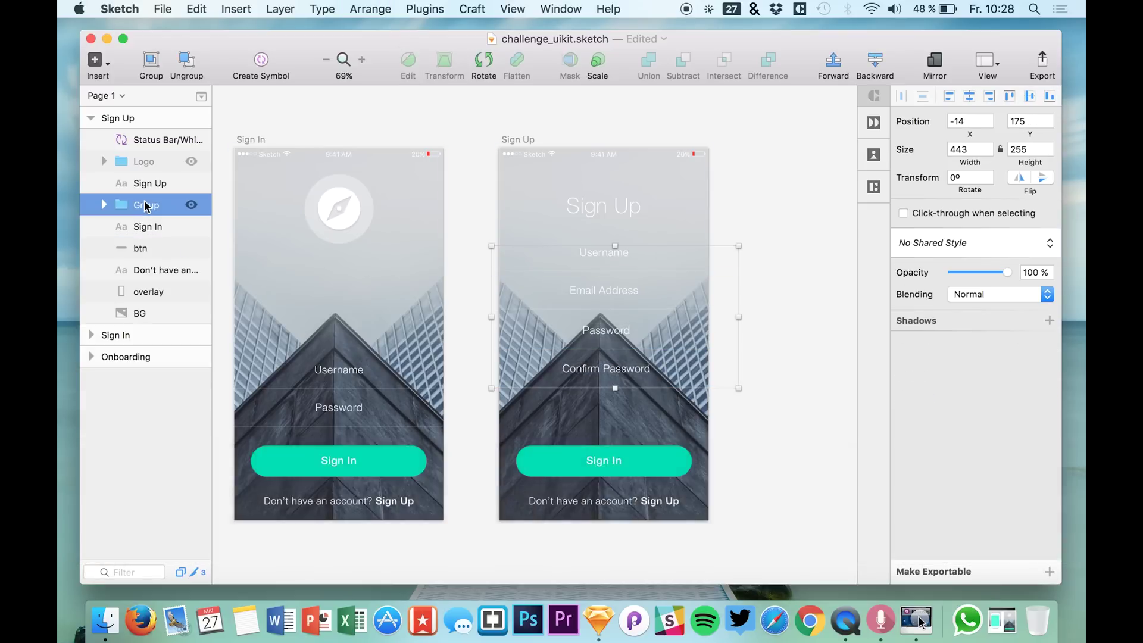
double_click(143, 204)
text(form)
key(Return)
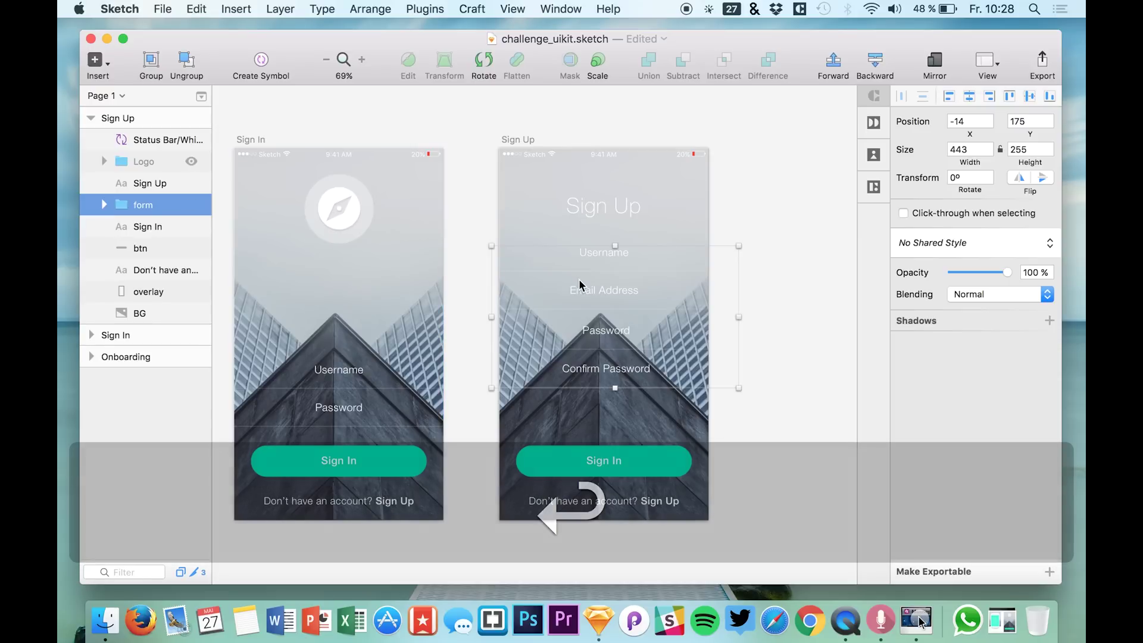
Step: Nudge the form group slightly lower beneath the heading
key(shift+Down)
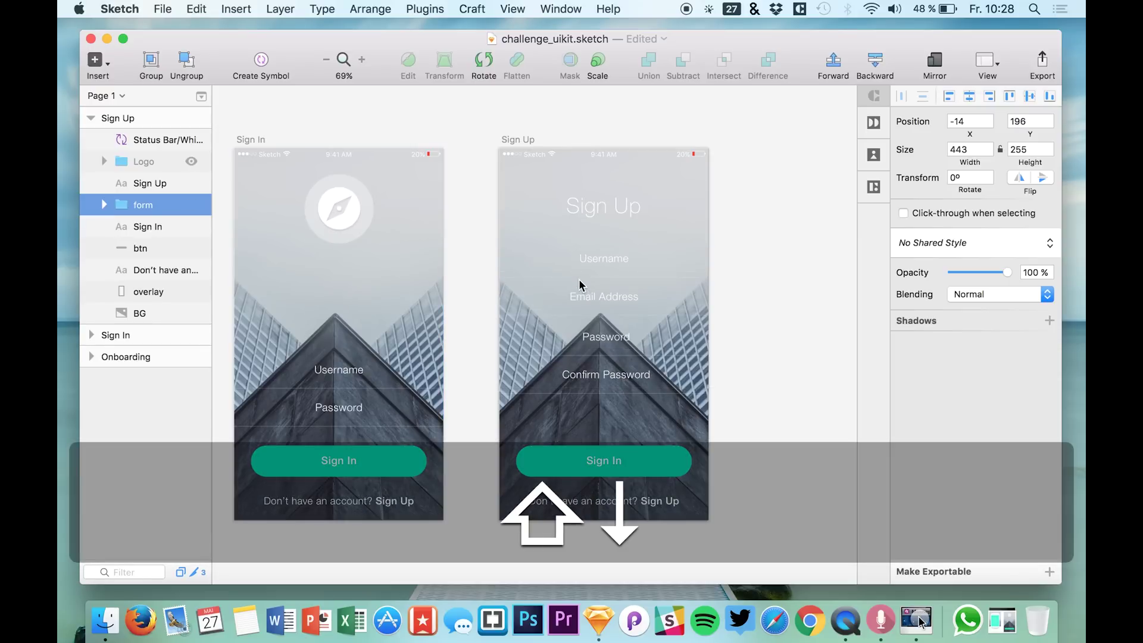
key(shift+Down)
key(shift+Down)
key(shift+Down)
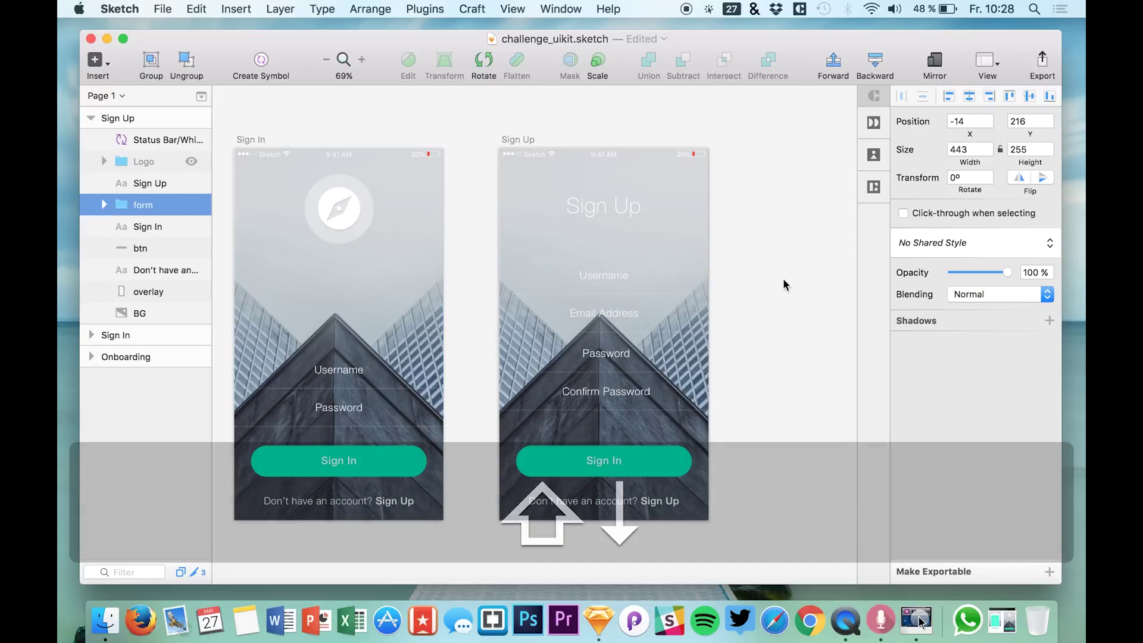
scroll(782, 285, down, 2)
scroll(798, 301, down, 2)
key(shift+Up)
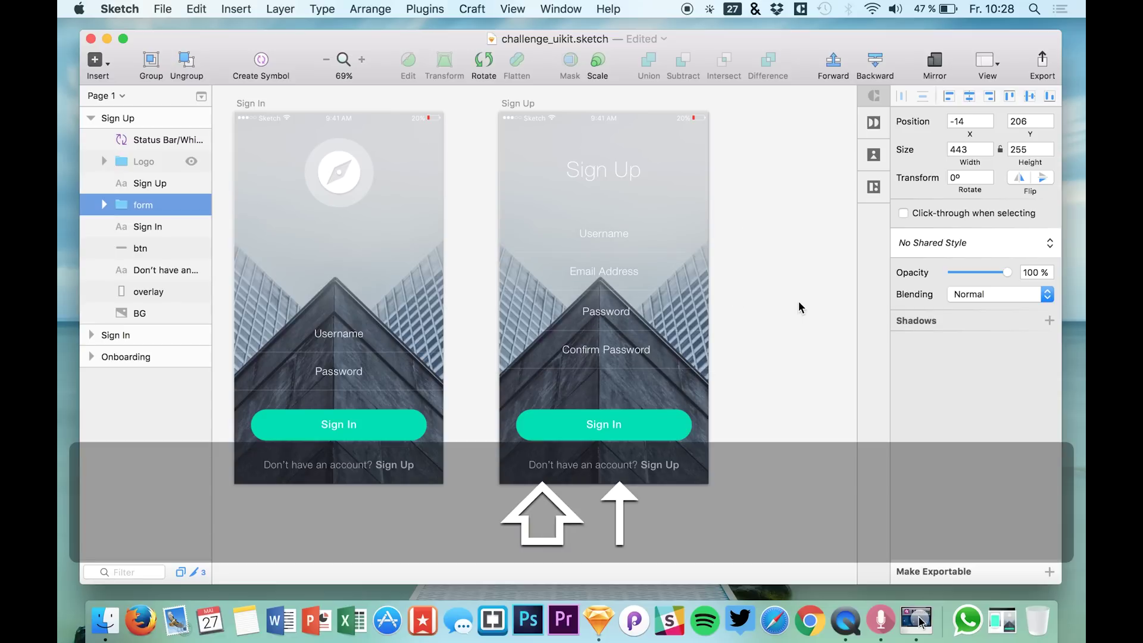
key(shift+Up)
key(shift+Down)
key(shift+Up)
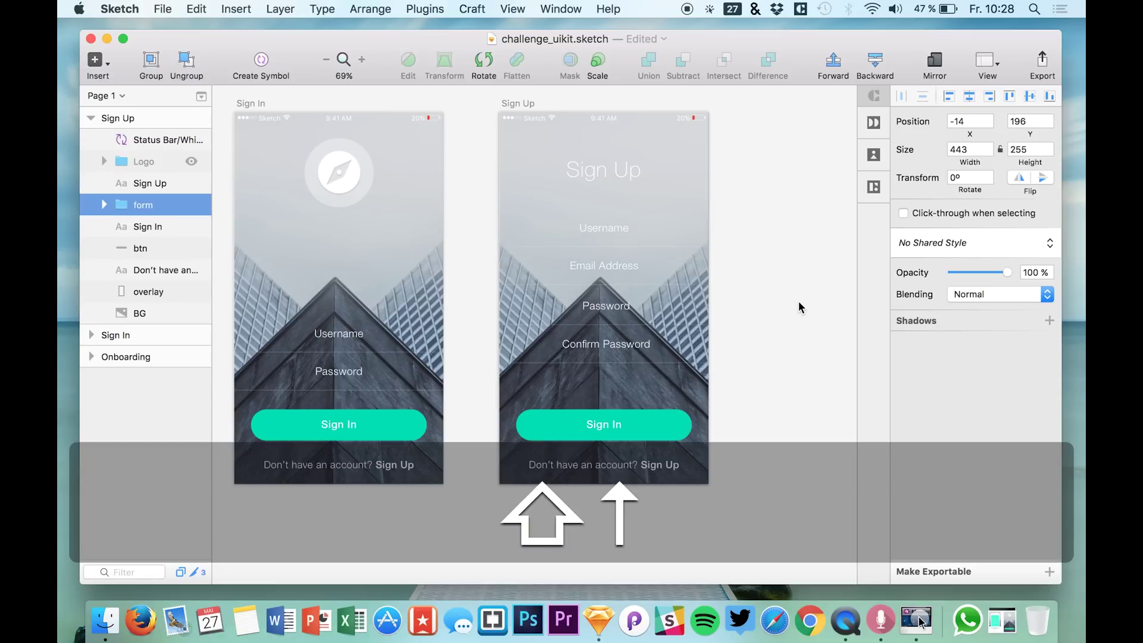
key(Down)
scroll(758, 308, up, 2)
scroll(758, 307, right, 2)
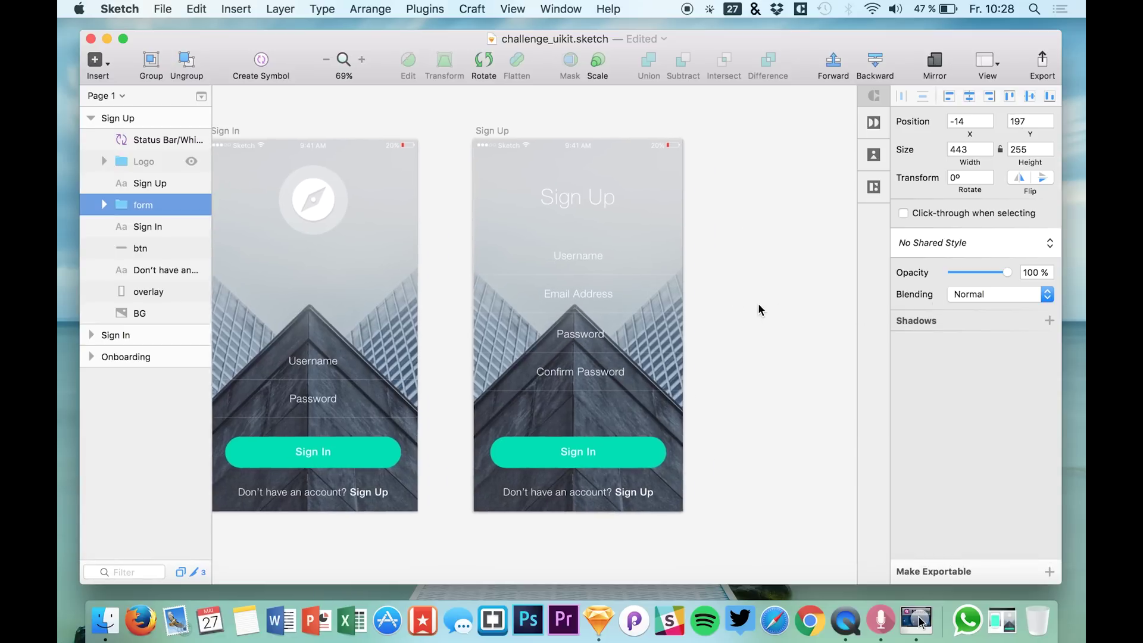
scroll(759, 300, up, 2)
scroll(760, 301, right, 2)
scroll(728, 366, right, 3)
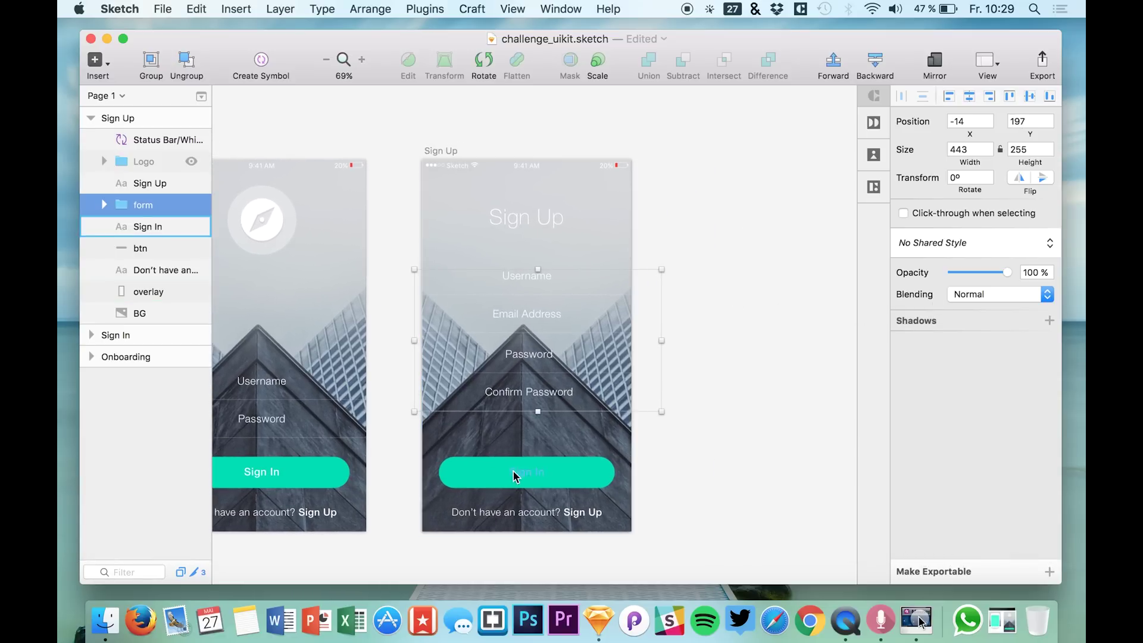
Step: Change the button label from Sign In to Sign Up
click(513, 470)
key(Return)
key(BackSpace)
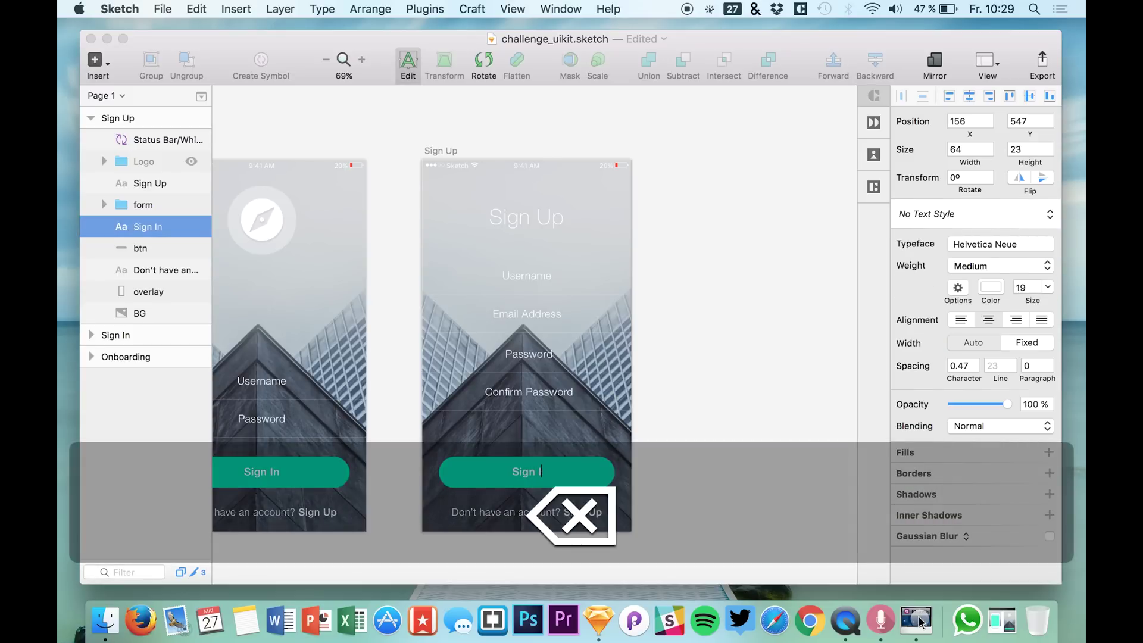
key(BackSpace)
text(Up)
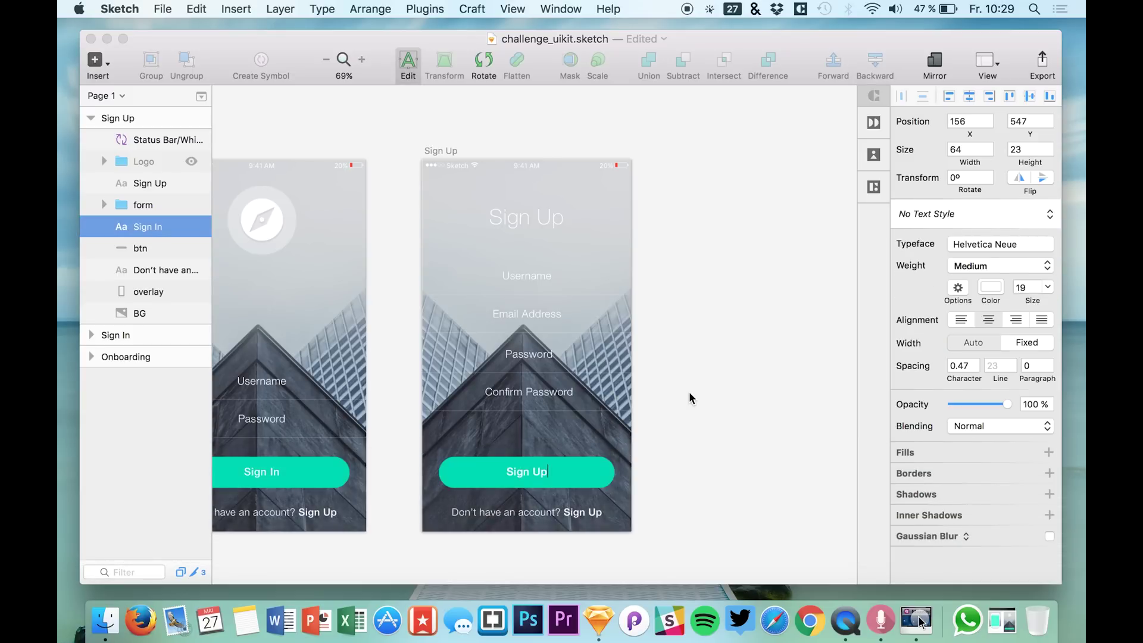
key(Escape)
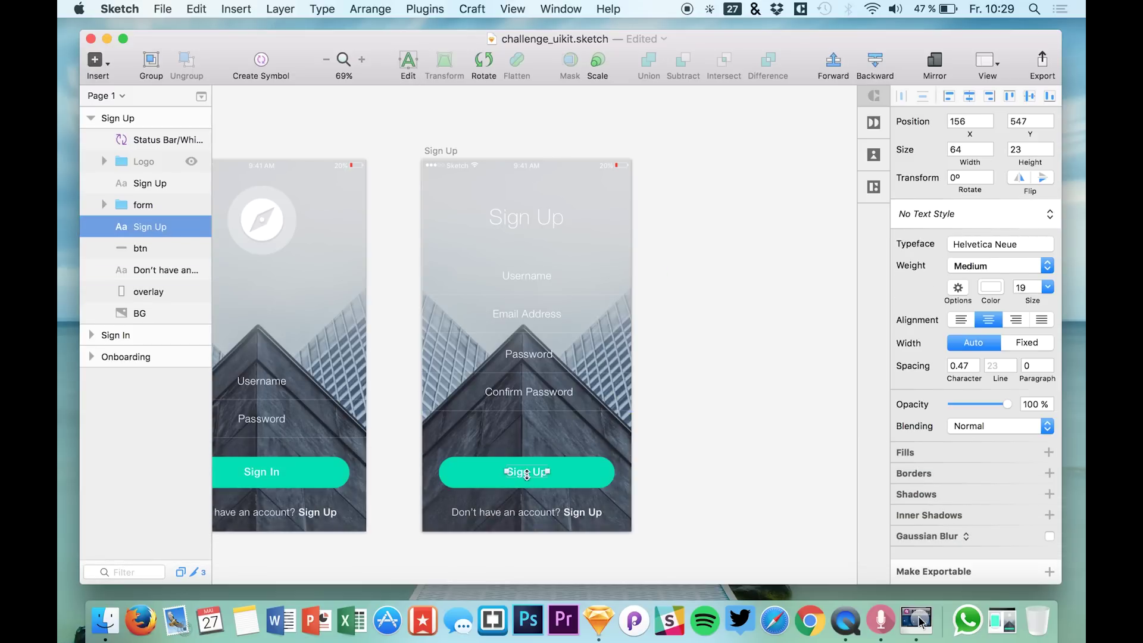
Step: Replace the button label with Next
double_click(535, 471)
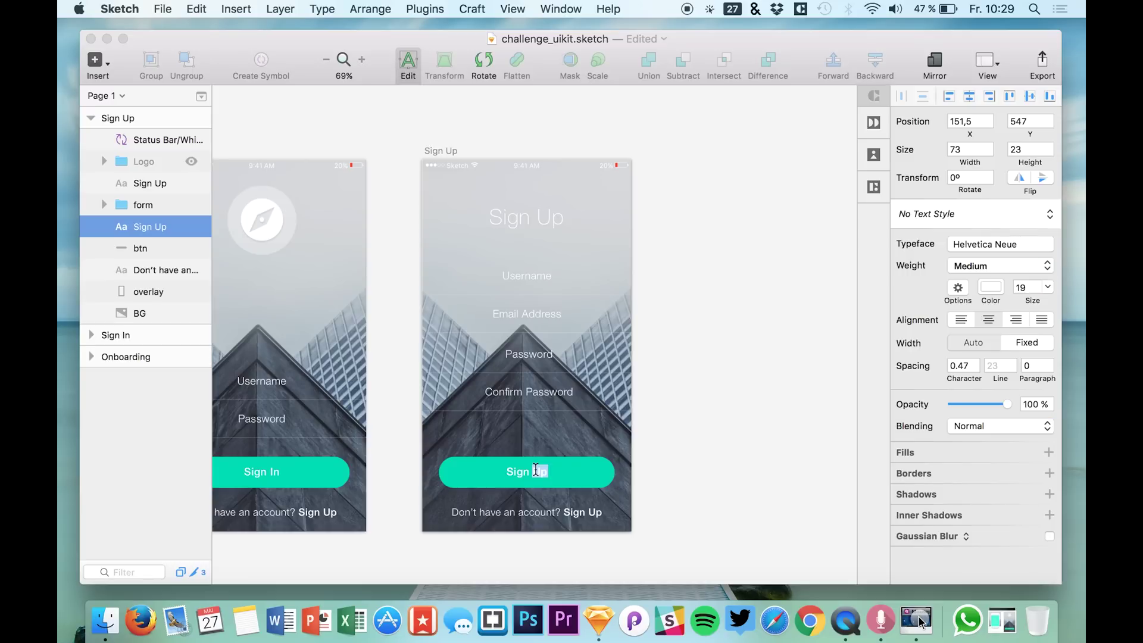
key(cmd+a)
text(N)
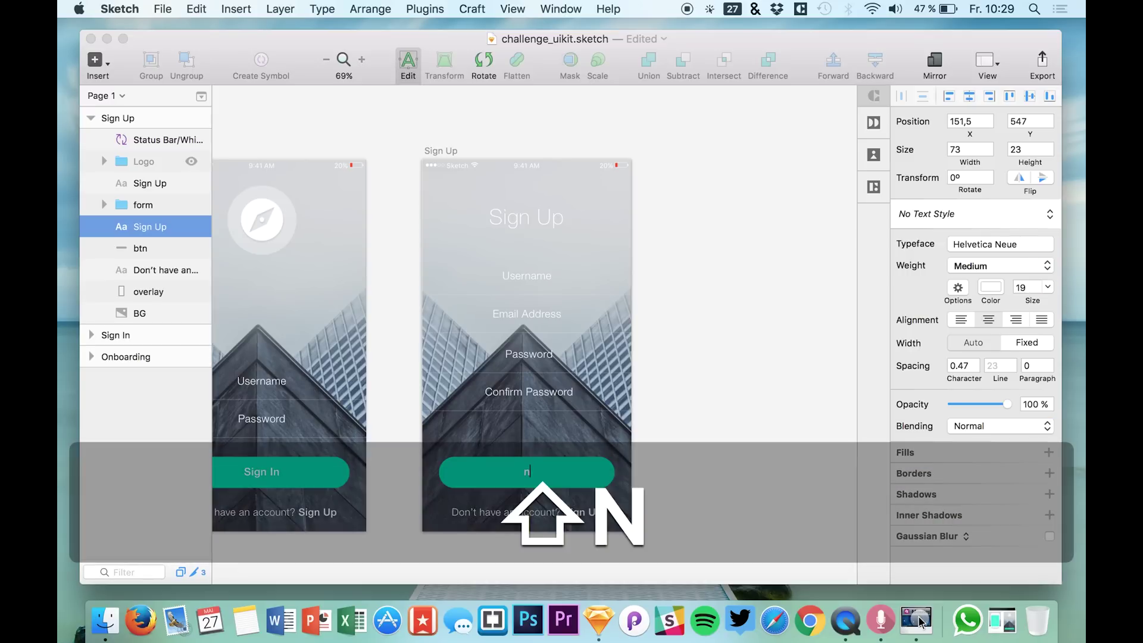
text(ext)
key(BackSpace)
key(BackSpace)
key(BackSpace)
key(BackSpace)
text(N)
text(ext)
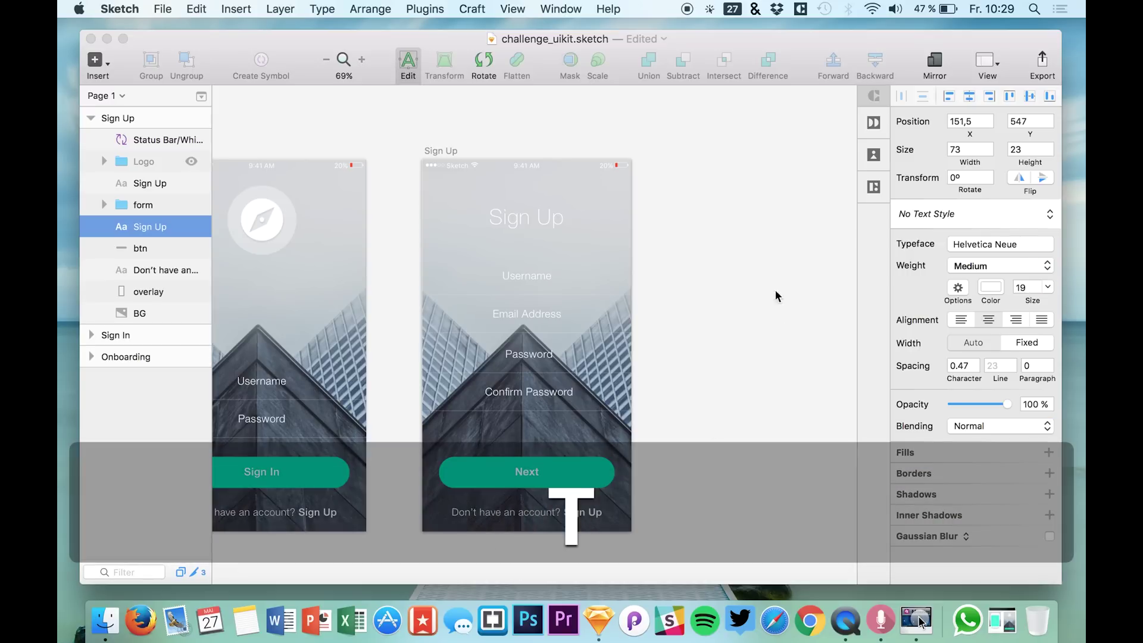
key(Escape)
scroll(668, 363, right, 3)
click(651, 386)
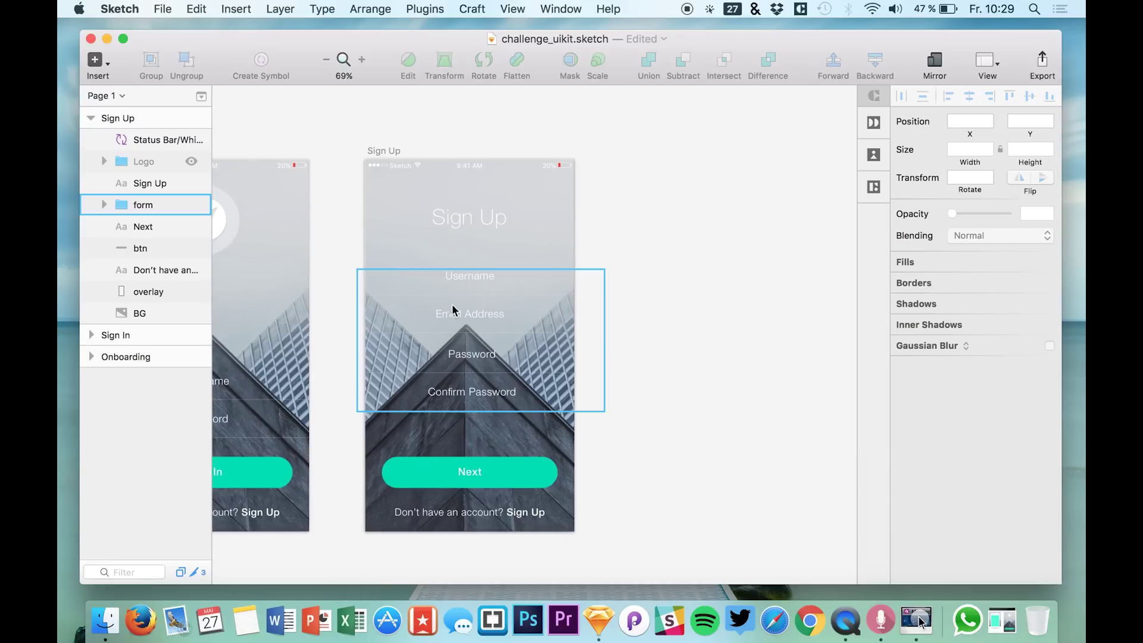
scroll(597, 360, right, 3)
Step: Copy the Sign Up artboard and paste a duplicate alongside it
click(350, 270)
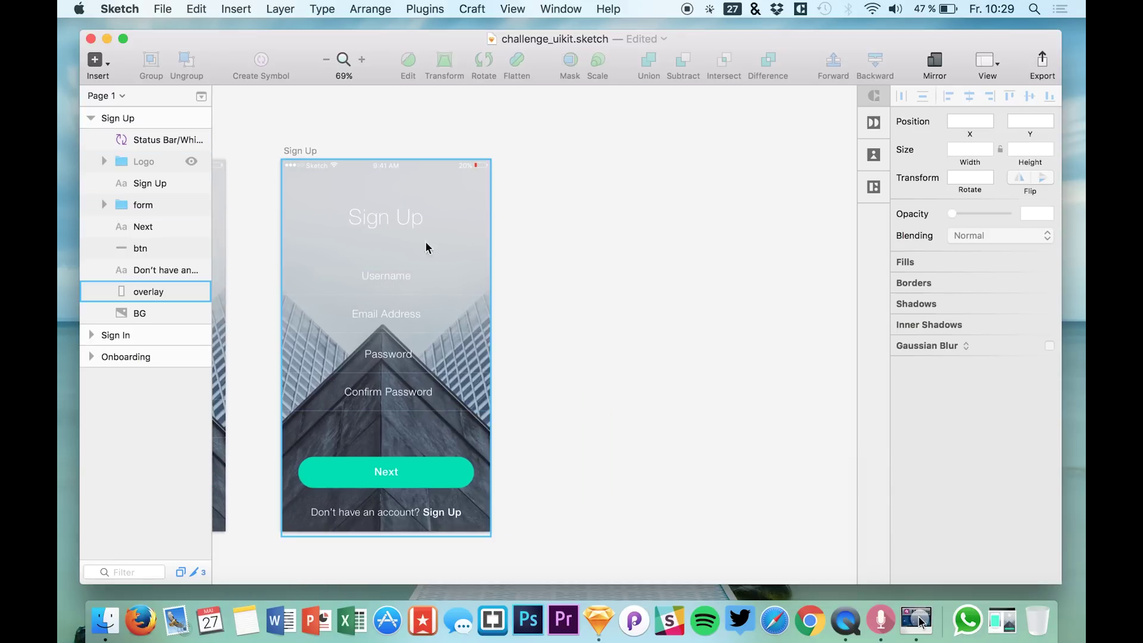
click(118, 117)
key(super+c)
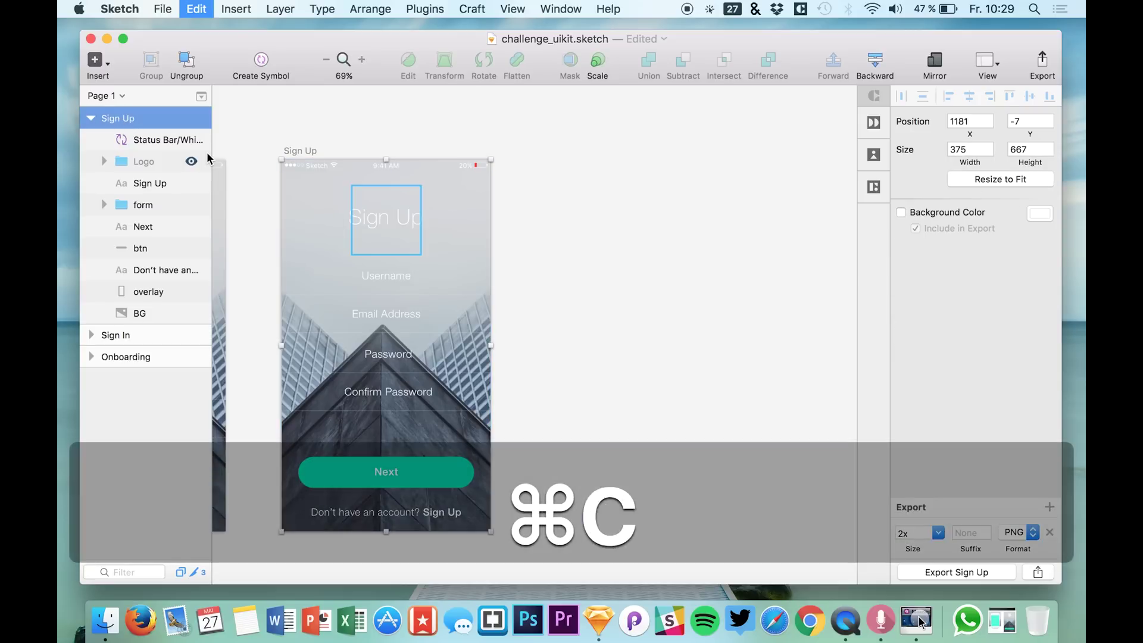
key(super+v)
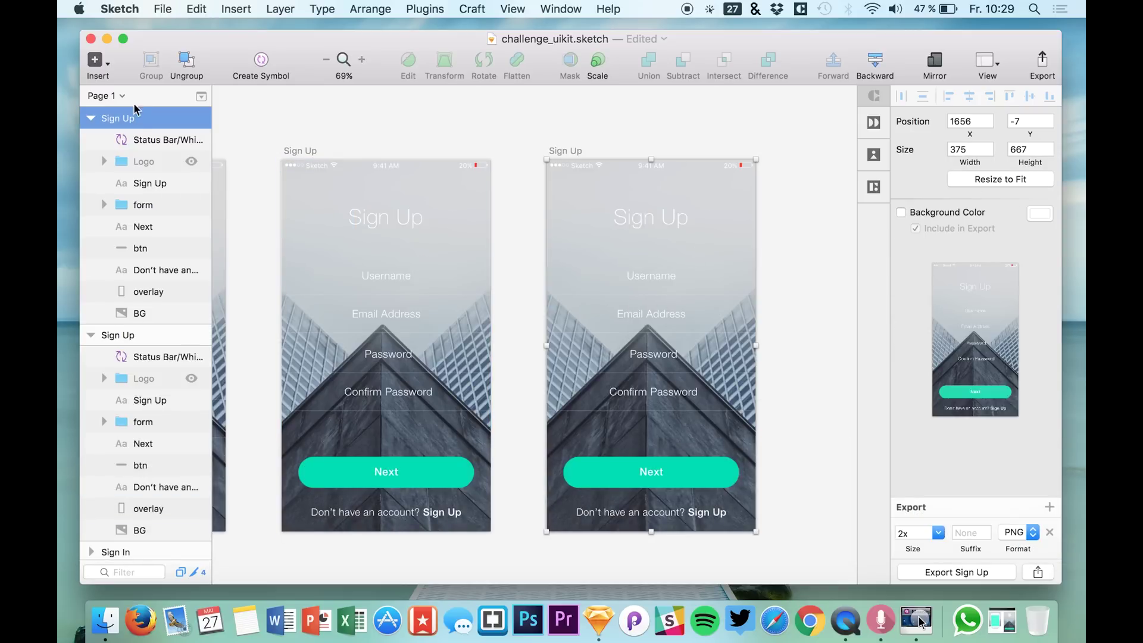
click(91, 335)
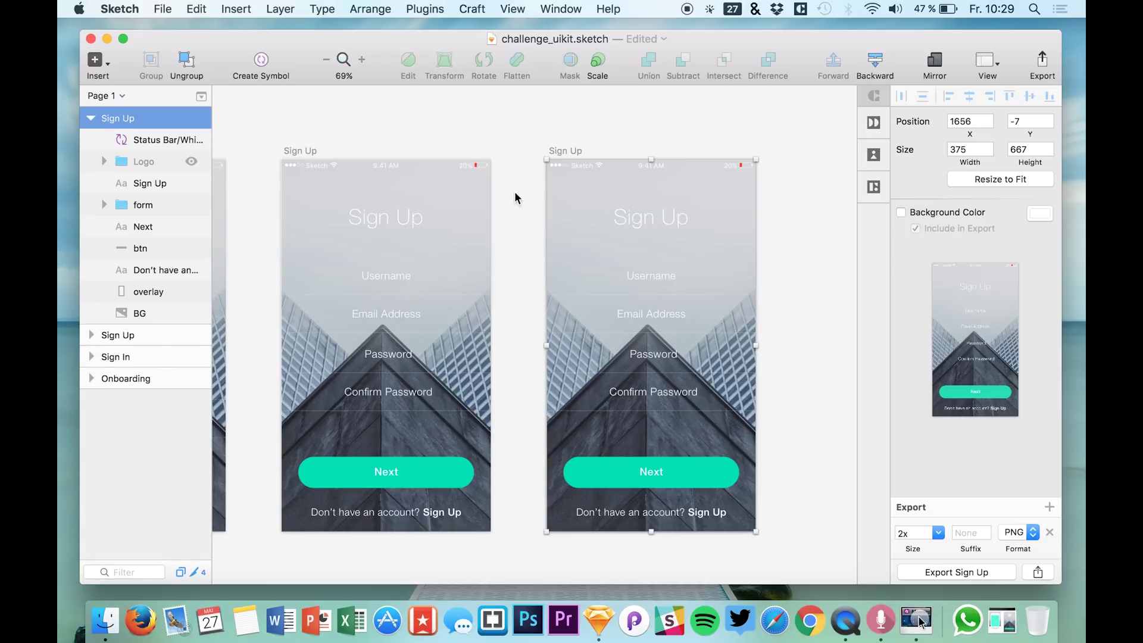
Step: Rename the duplicate artboard to Sign Up 2nd Step
click(160, 7)
double_click(122, 118)
text(2nd Step)
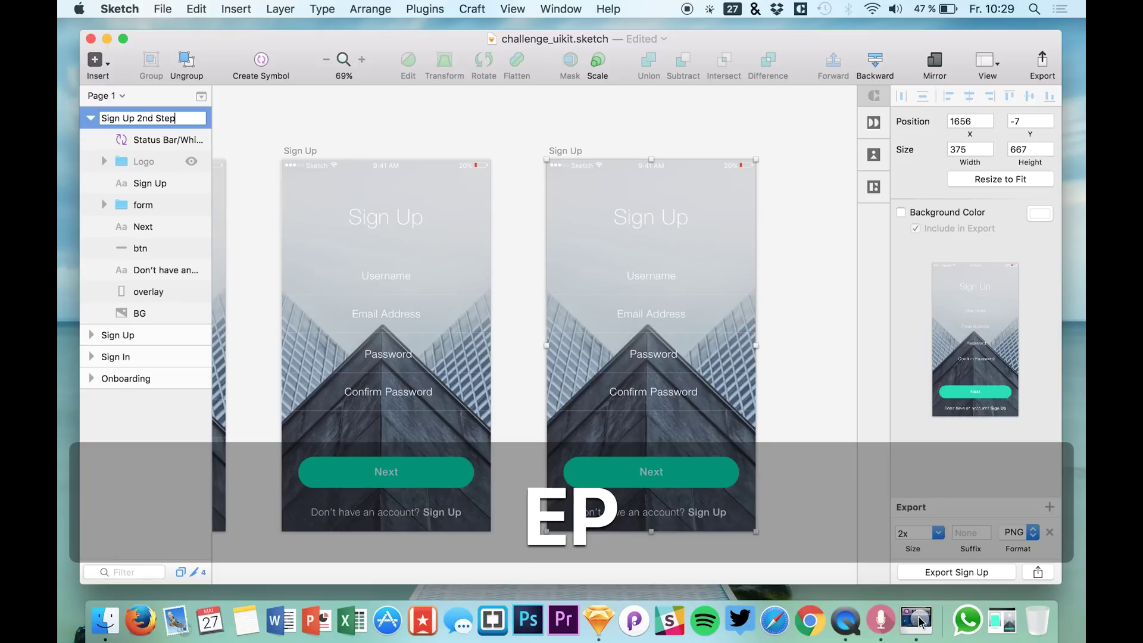
key(Return)
click(161, 8)
mouse_move(196, 74)
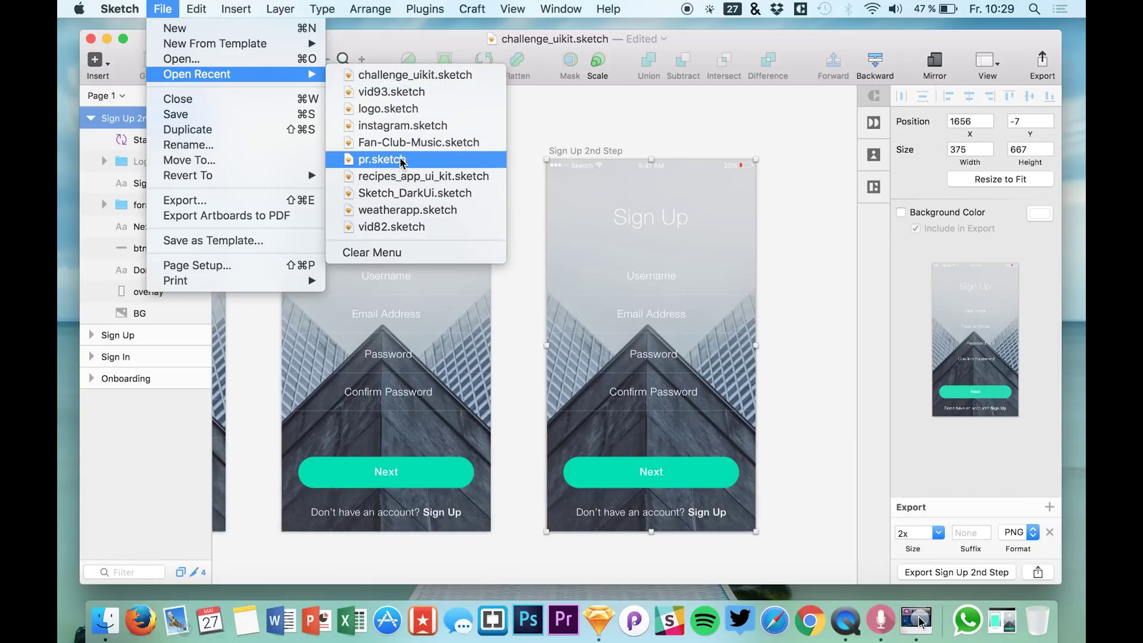
Step: Try a file from Open Recent and dismiss the missing-fonts warning
click(761, 126)
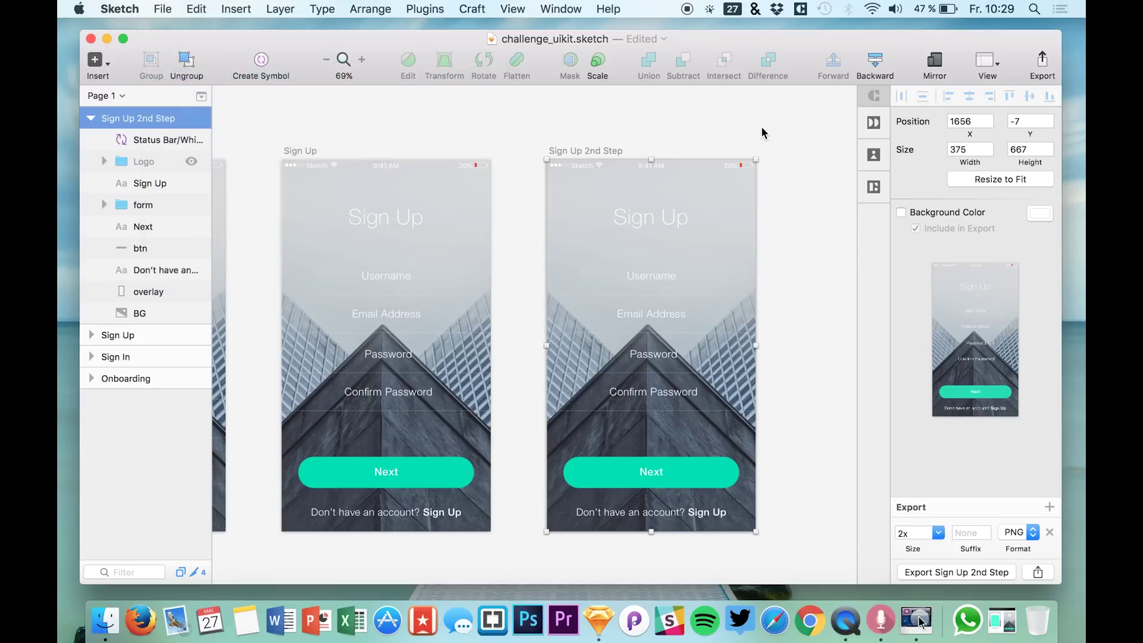
click(162, 8)
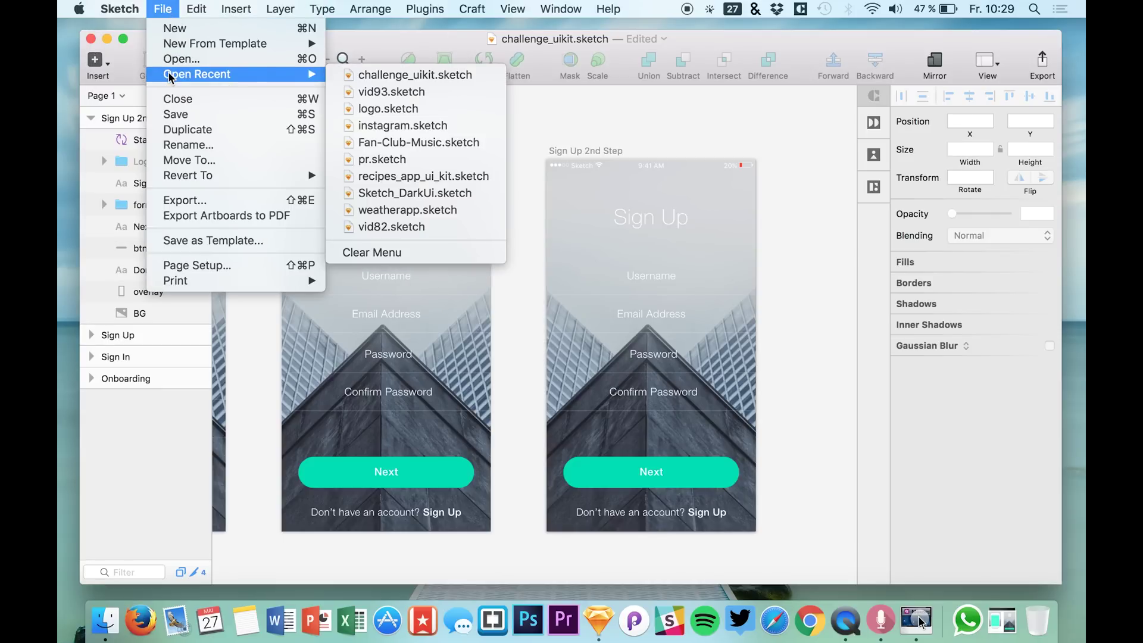
click(498, 98)
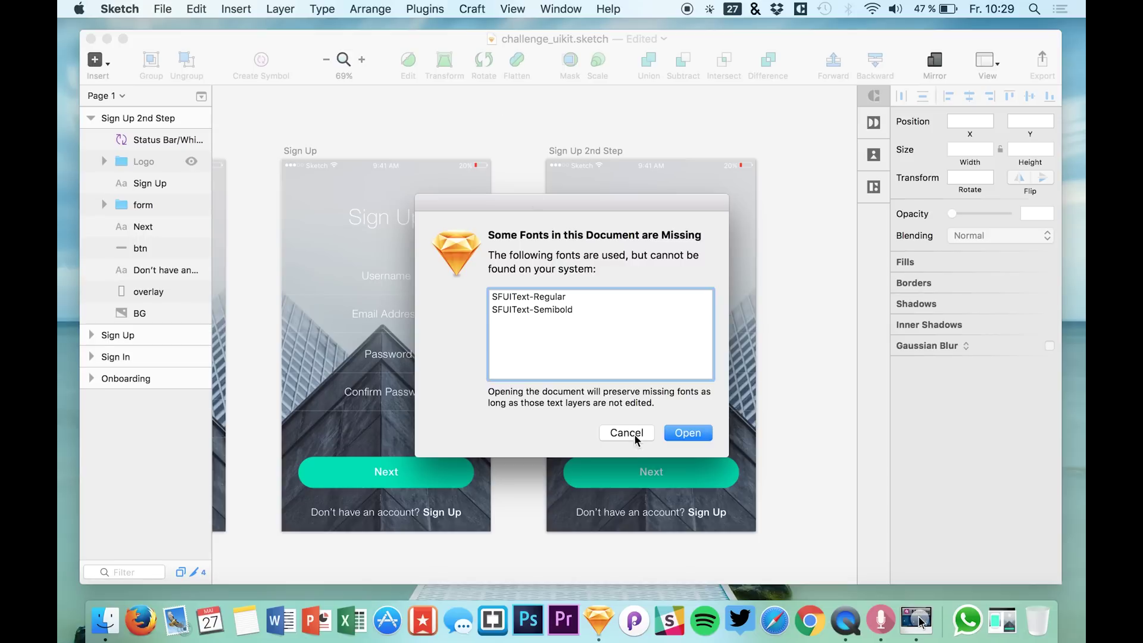
click(625, 433)
Step: Search Spotlight for 'material design icons' and open the .sketch file
click(105, 620)
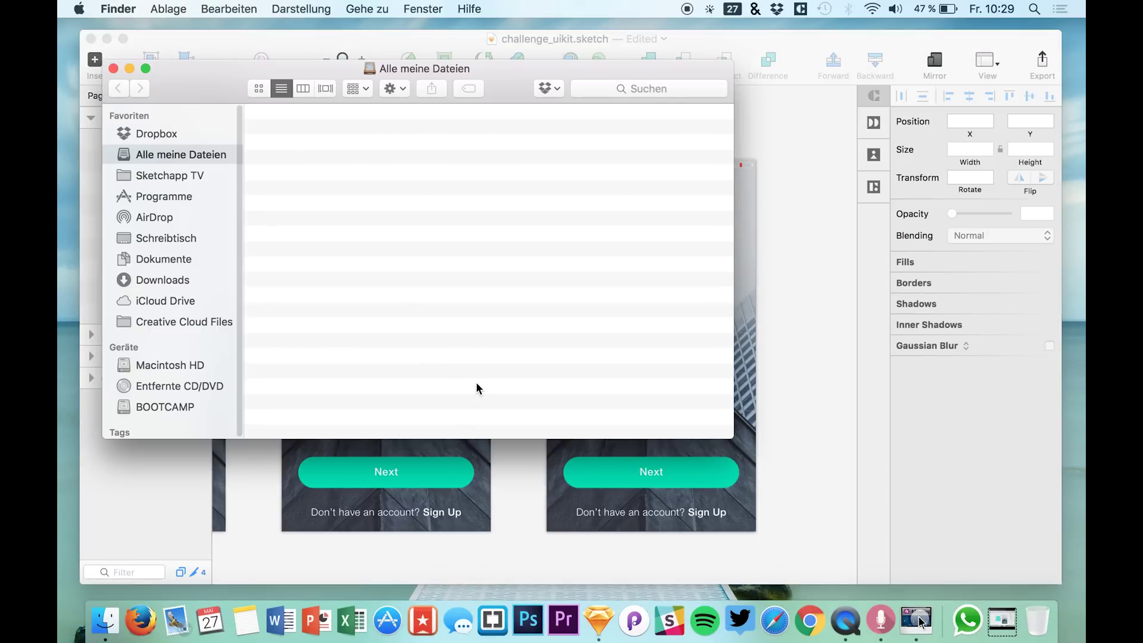
key(super+Tab)
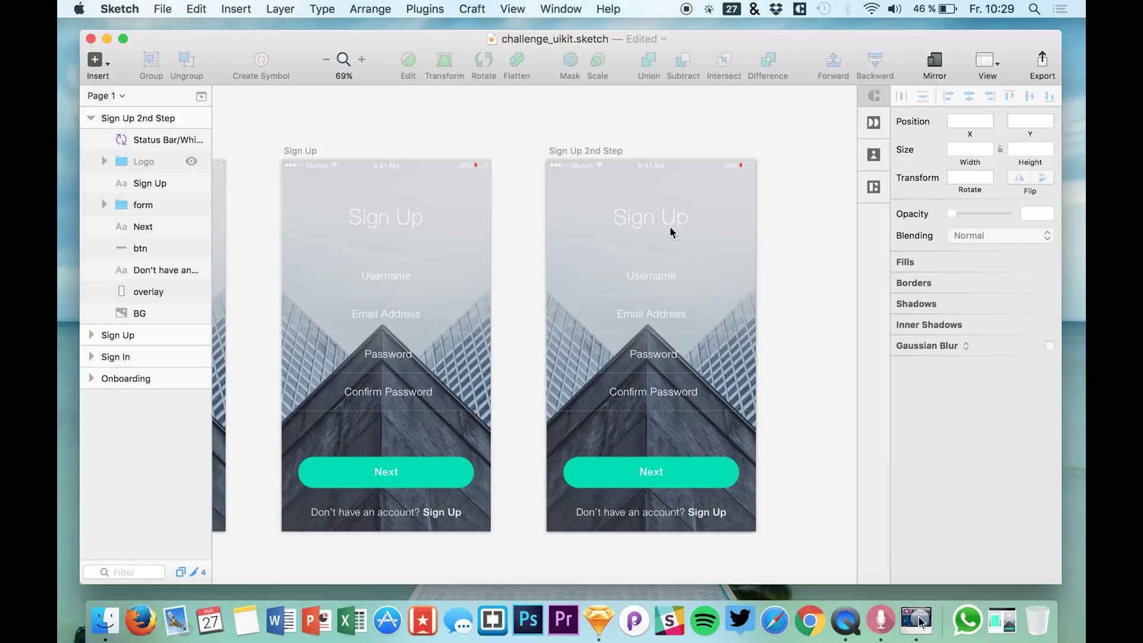
key(super+space)
text(material )
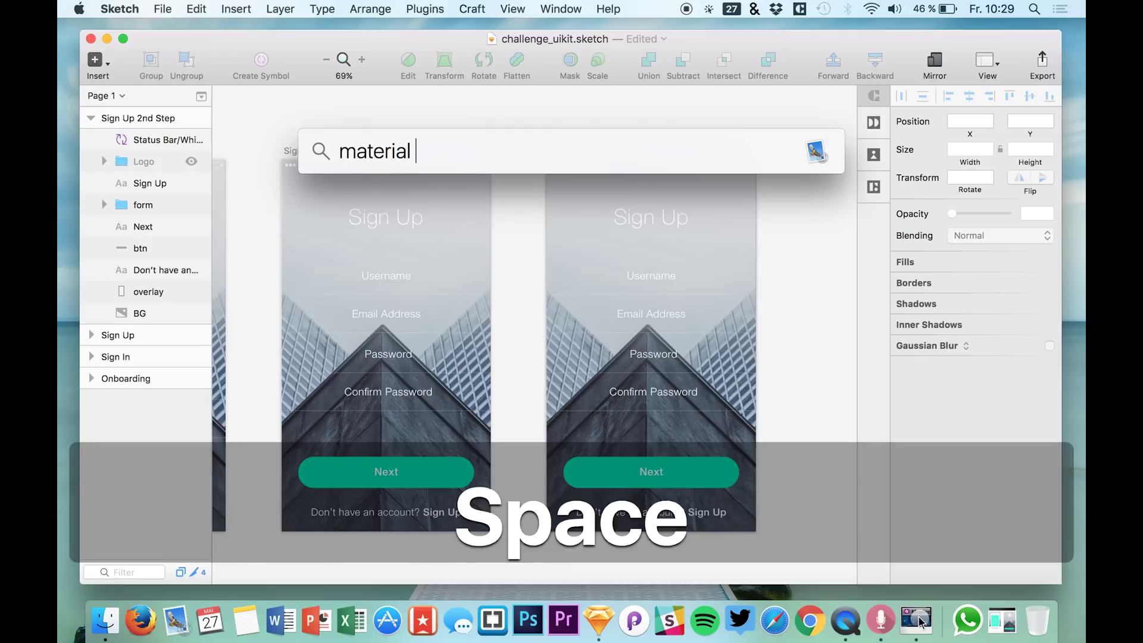
text(i)
key(BackSpace)
text(design icons)
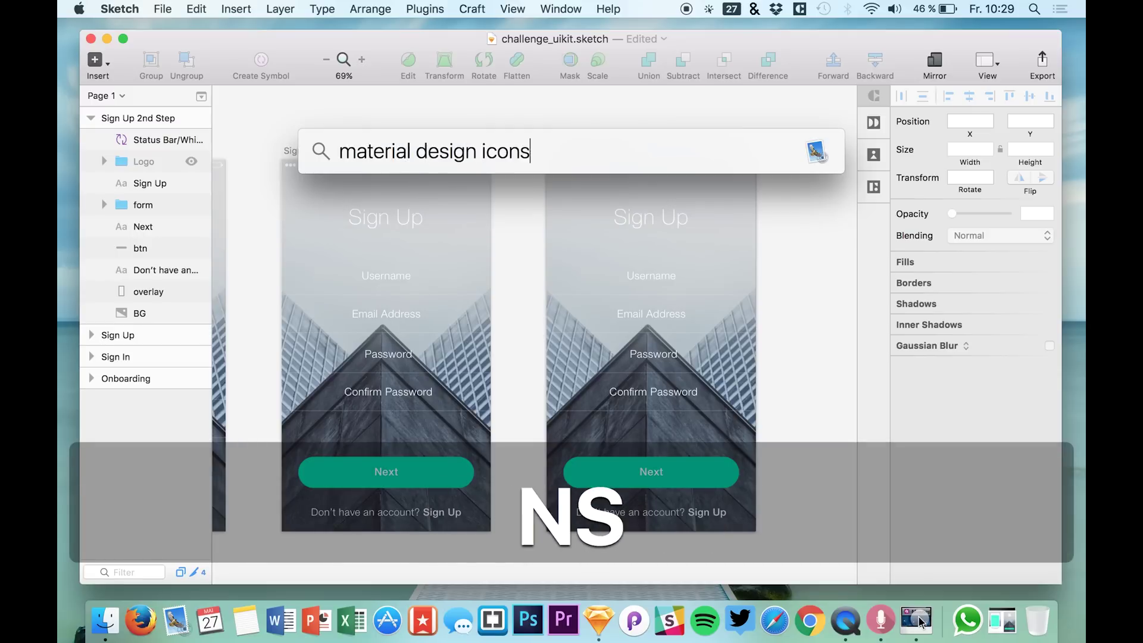
key(Return)
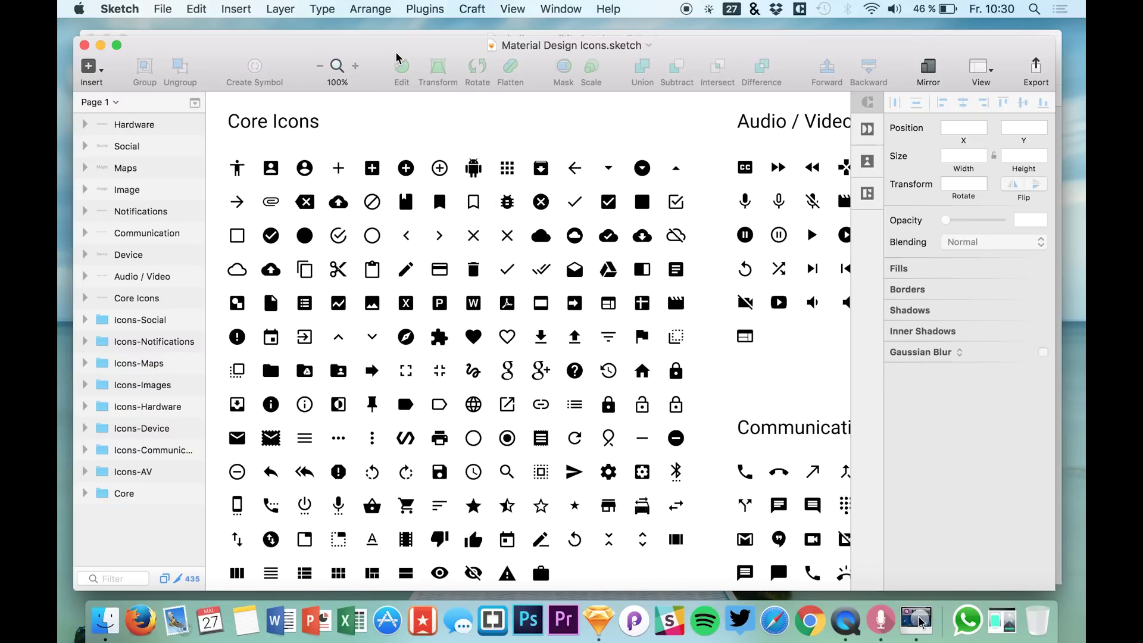
Step: Rearrange the windows and bring the Material Design Icons file forward at full height
drag(397, 45, 410, 128)
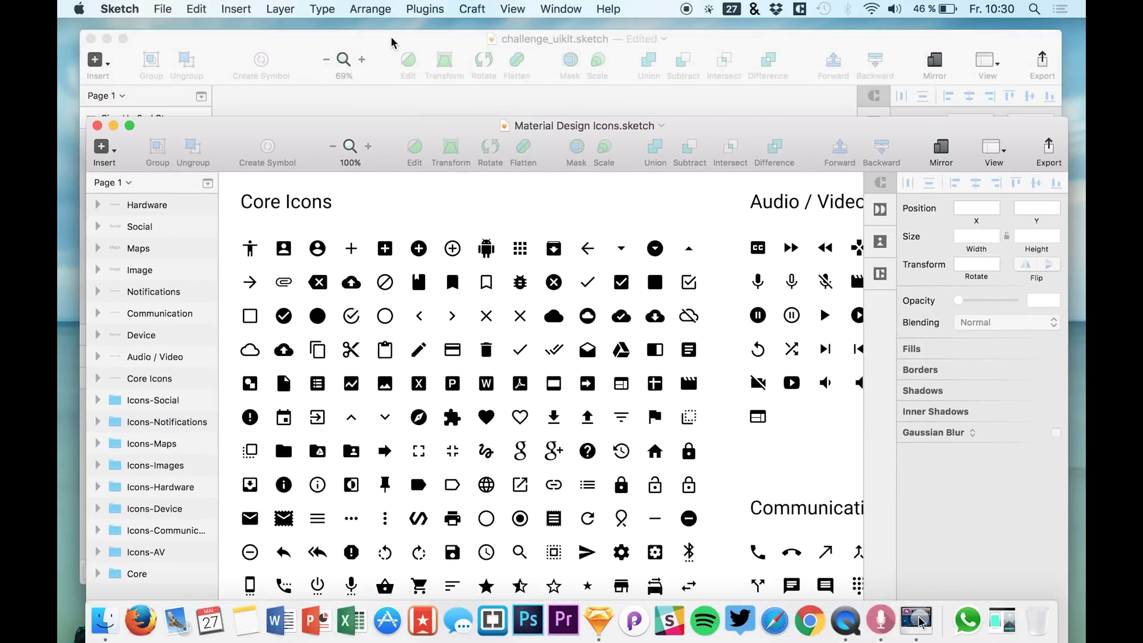
click(391, 37)
double_click(391, 37)
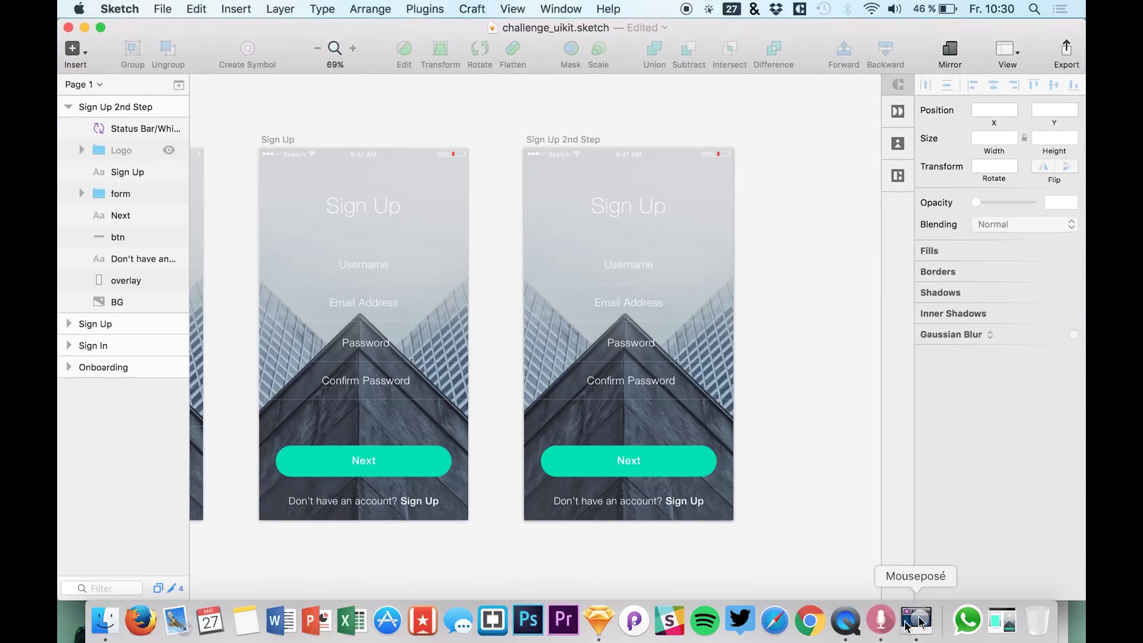
key(XF86MonBrightnessUp)
key(ctrl+Up)
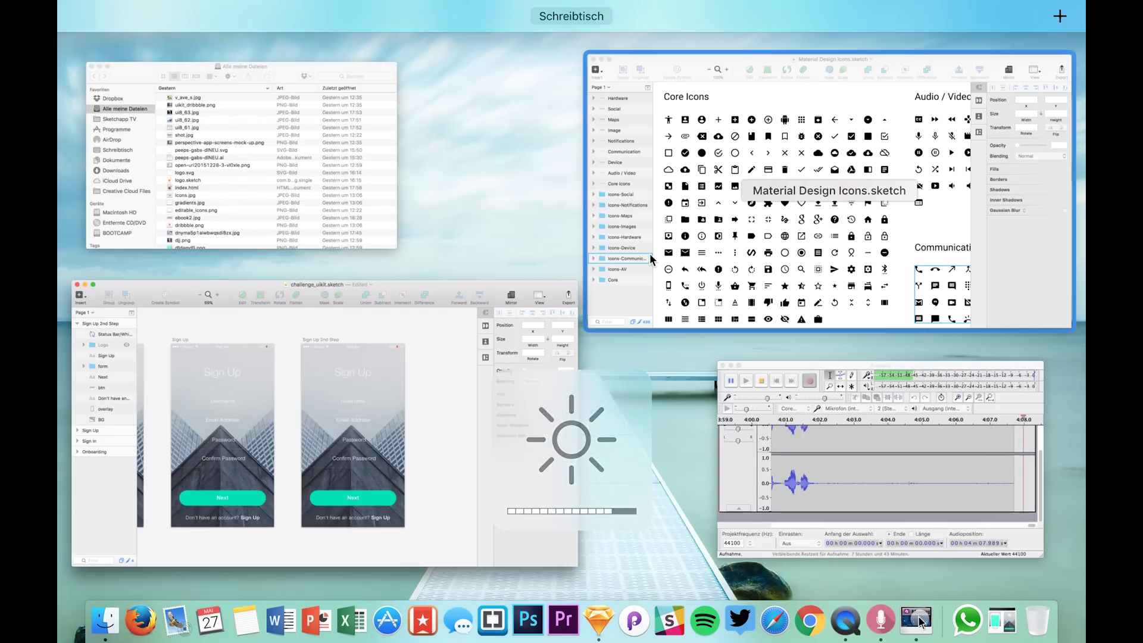
click(649, 253)
scroll(604, 325, down, 5)
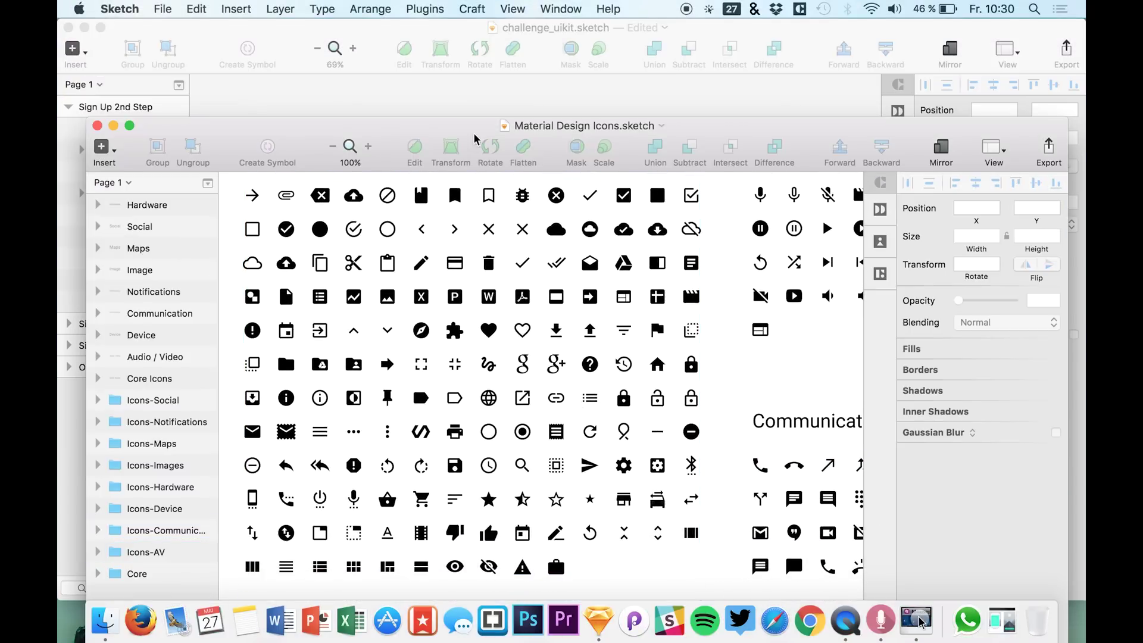
drag(473, 125, 472, 117)
double_click(472, 118)
Step: Copy the chevron-left icon from Core Icons and return to the UI kit's Sign Up 2nd Step
click(443, 236)
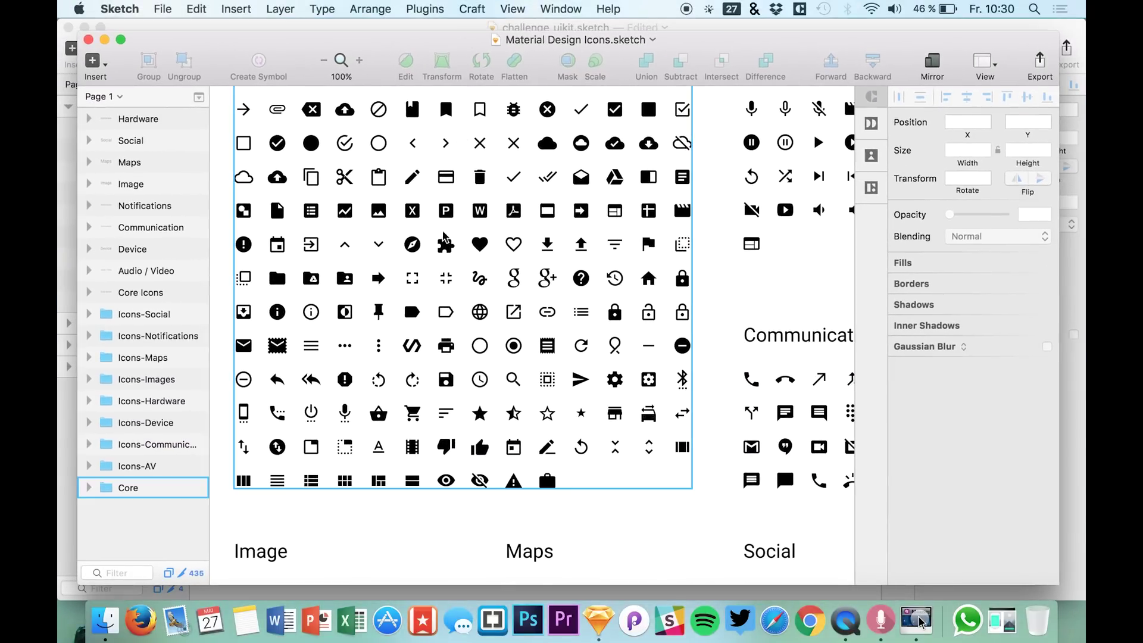
scroll(435, 369, up, 2)
scroll(435, 358, up, 2)
scroll(438, 339, up, 2)
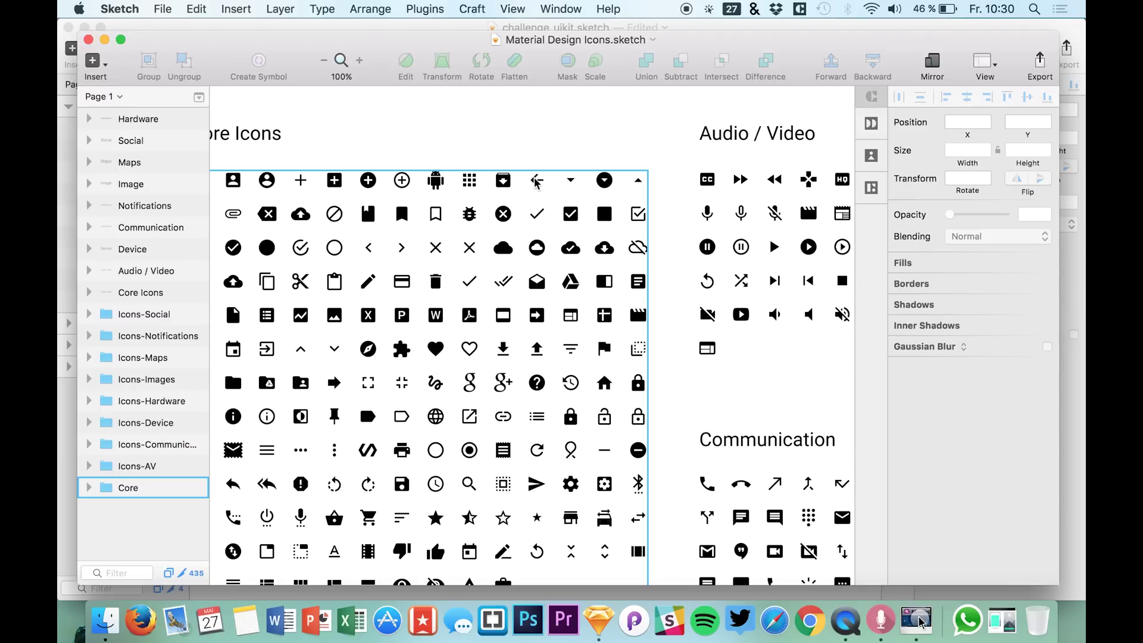
double_click(367, 251)
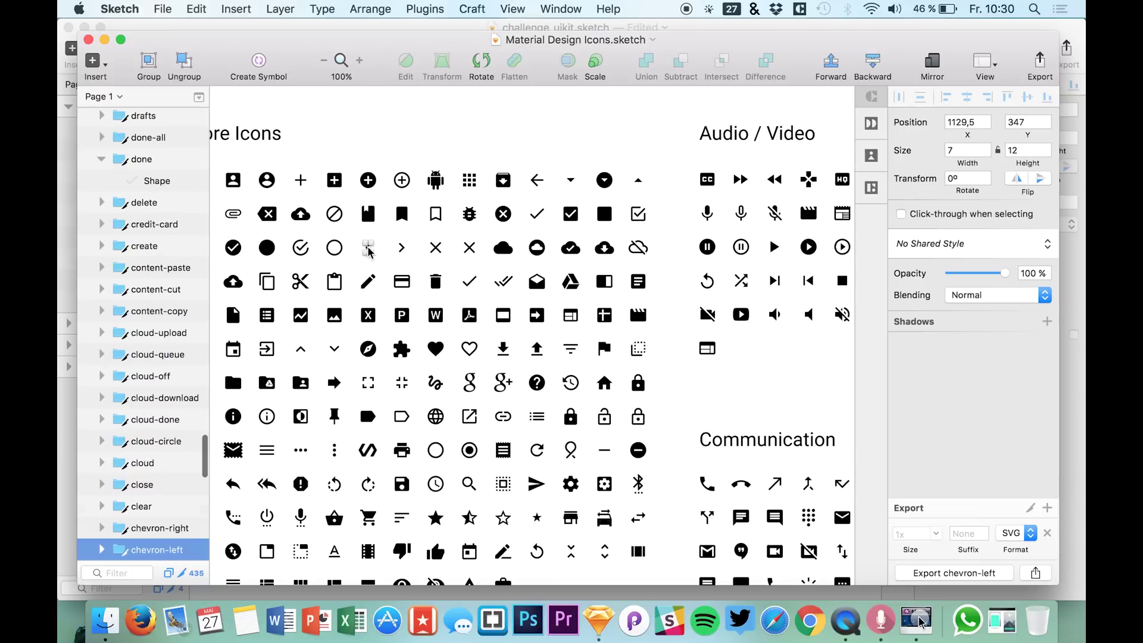
scroll(134, 464, down, 3)
click(100, 478)
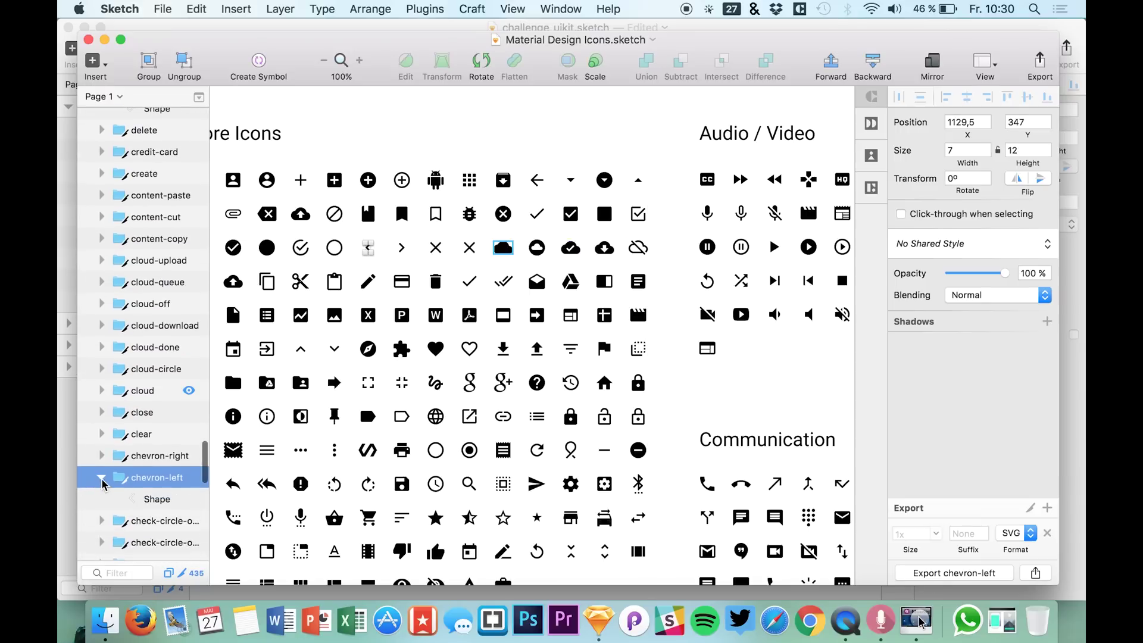
click(149, 501)
key(cmd+d)
key(cmd+c)
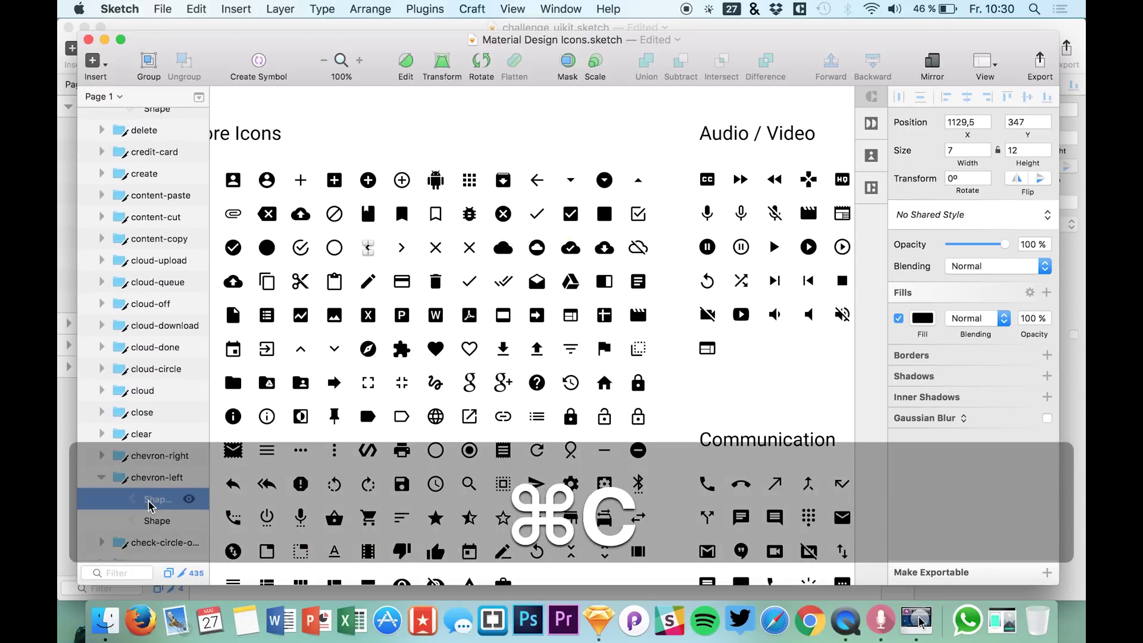
key(super+z)
key(super+c)
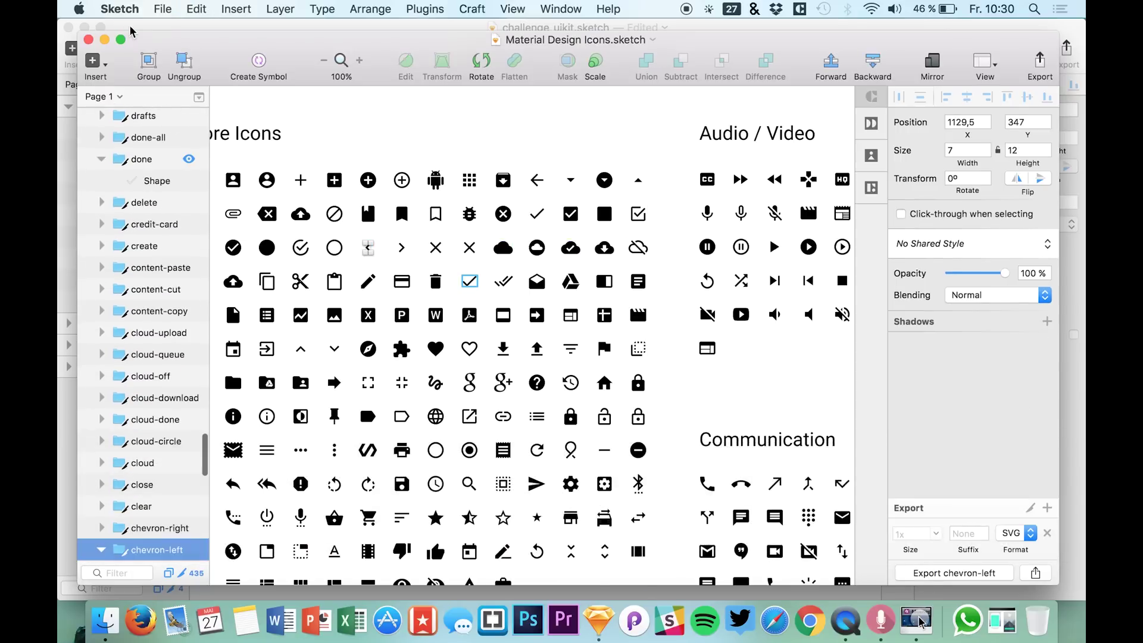
click(130, 31)
click(585, 203)
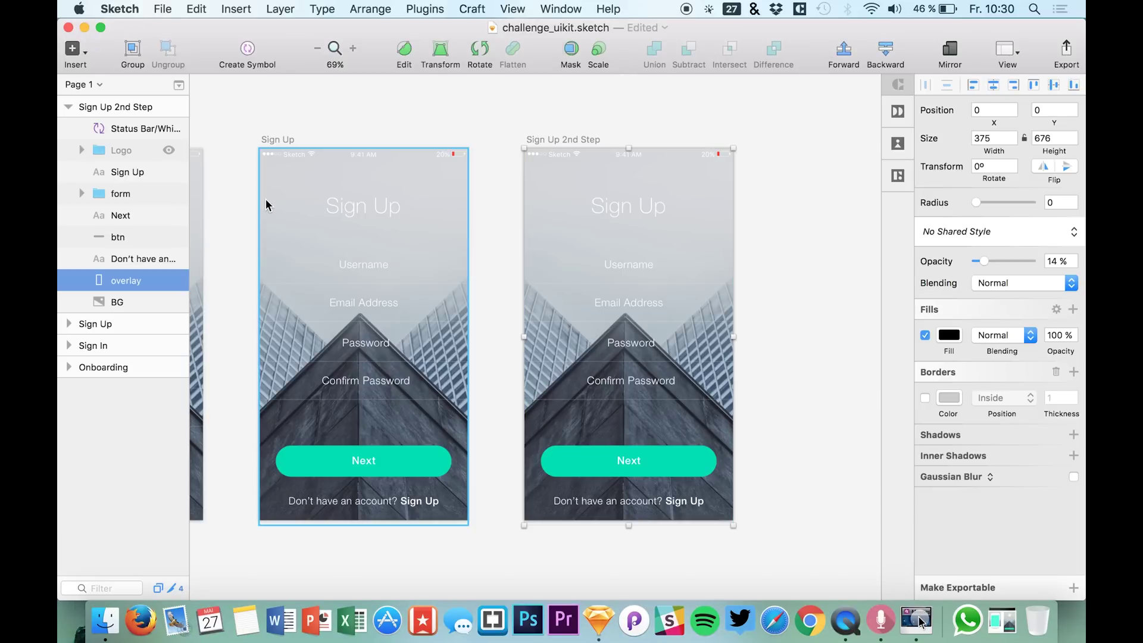
Step: Paste the chevron-left icon into the 2nd Step artboard, ungroup it and fill it white
key(super+v)
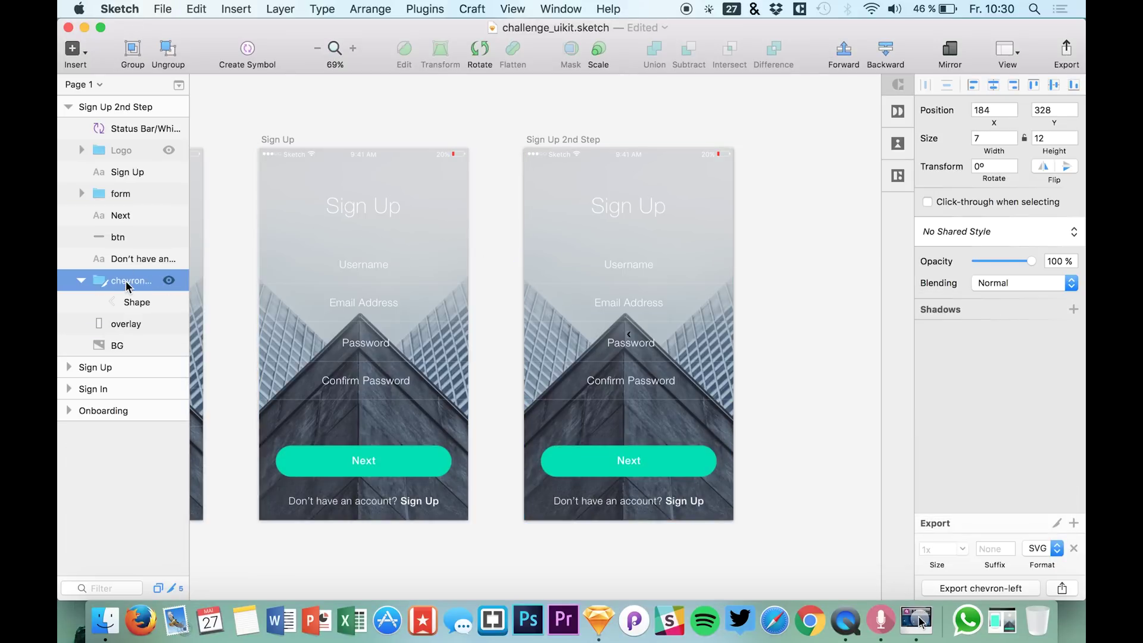
click(168, 52)
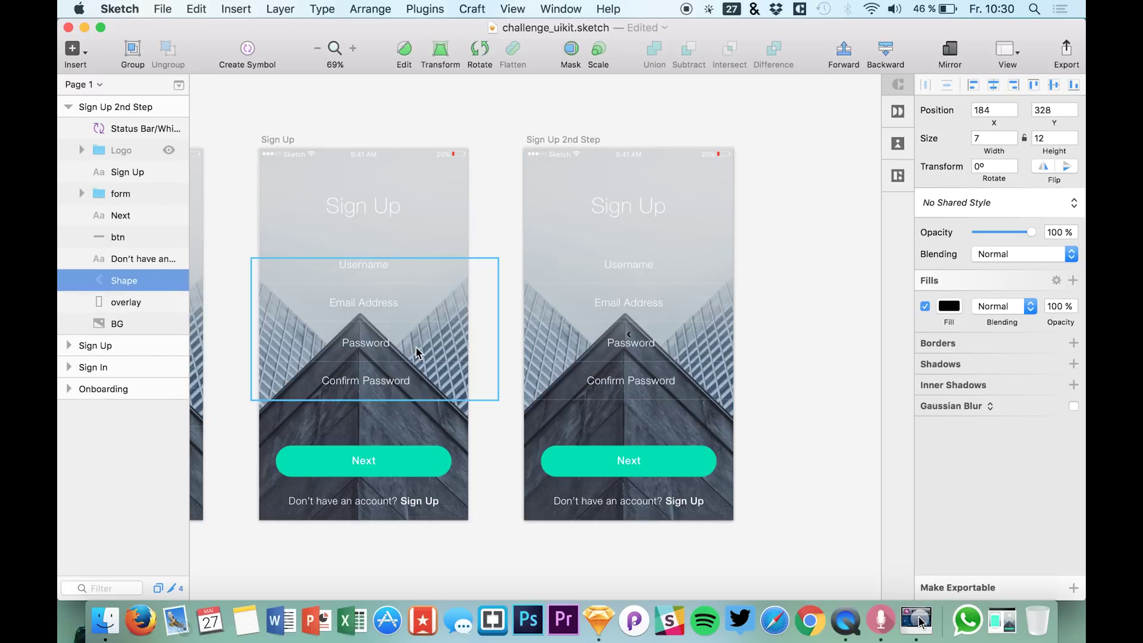
key(shift)
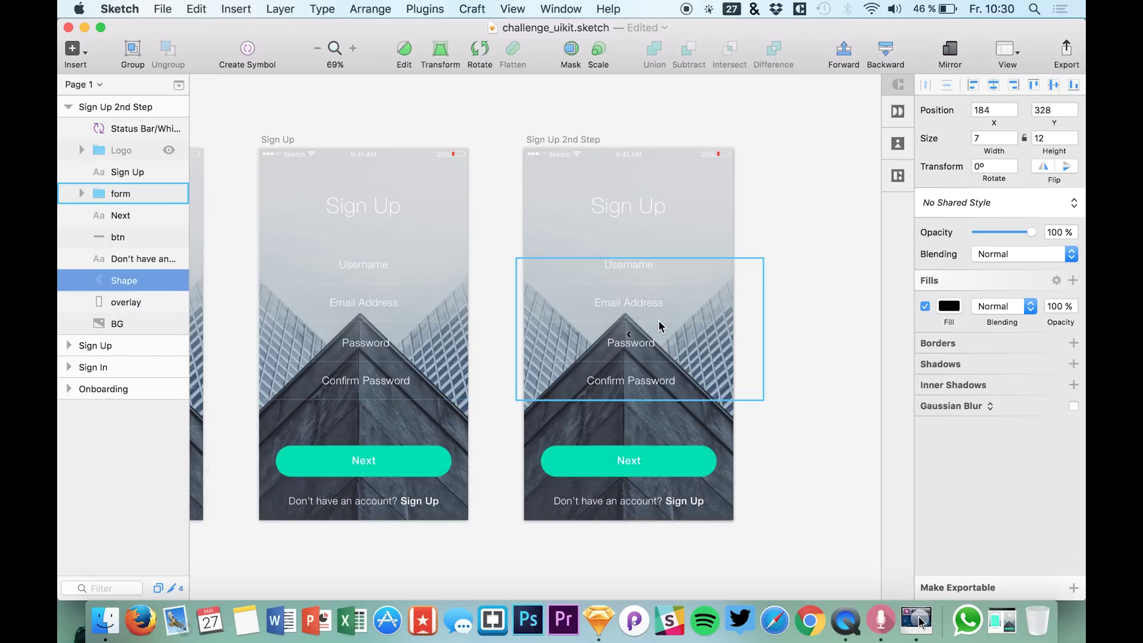
click(952, 309)
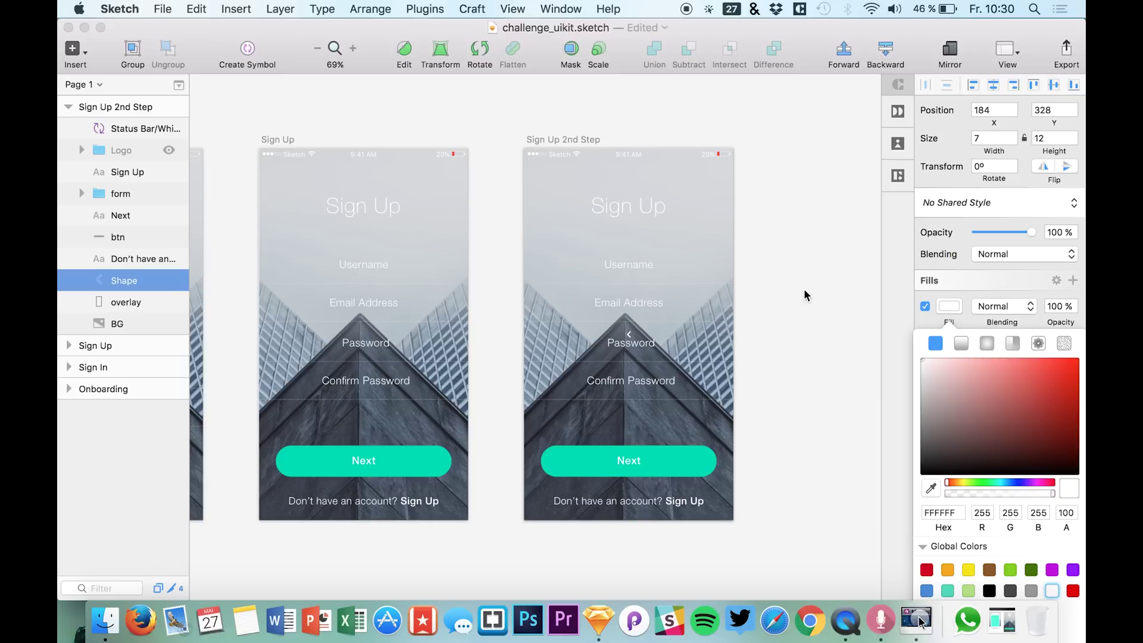
click(900, 308)
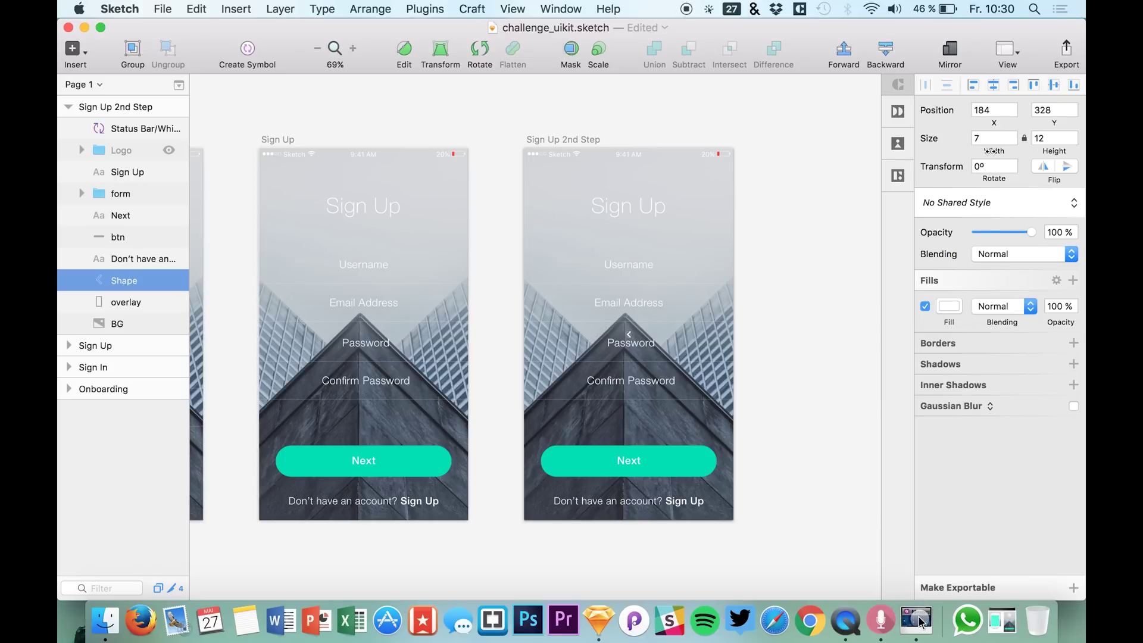
Step: Enlarge the chevron and position it in the artboard's top-left corner
mouse_move(993, 150)
mouse_down()
mouse_move(1007, 150)
mouse_move(992, 150)
mouse_up()
click(973, 85)
click(1033, 85)
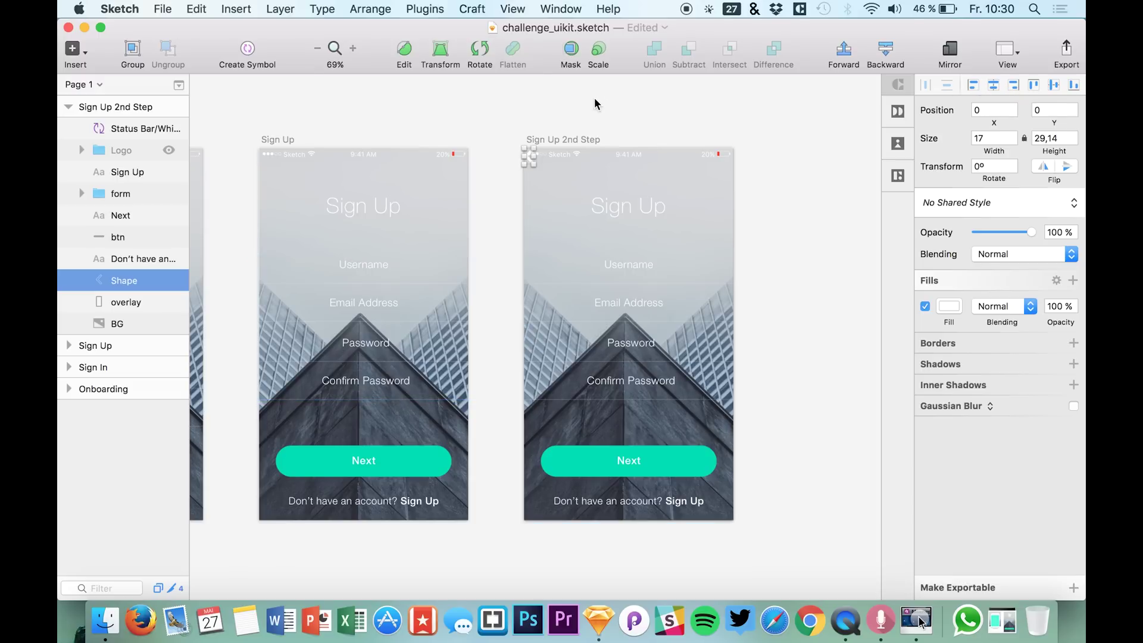
key(shift+Down)
key(shift+Down)
key(shift+Down)
key(shift+Right)
key(shift+Right)
key(Up)
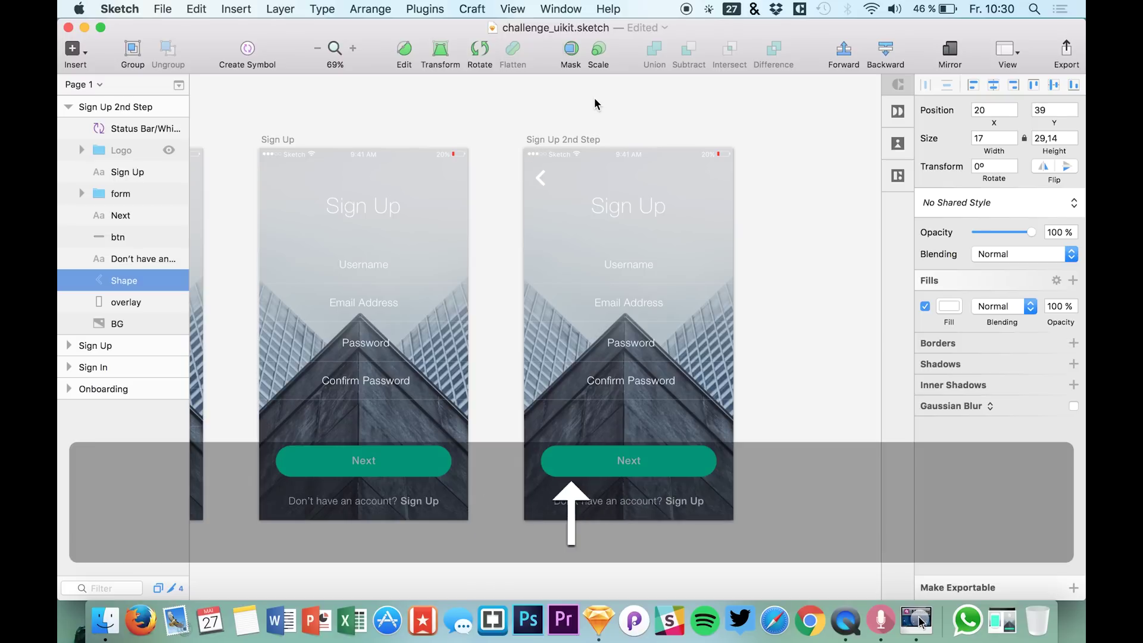
key(Up)
key(Up)
key(Up)
key(Right)
click(1051, 138)
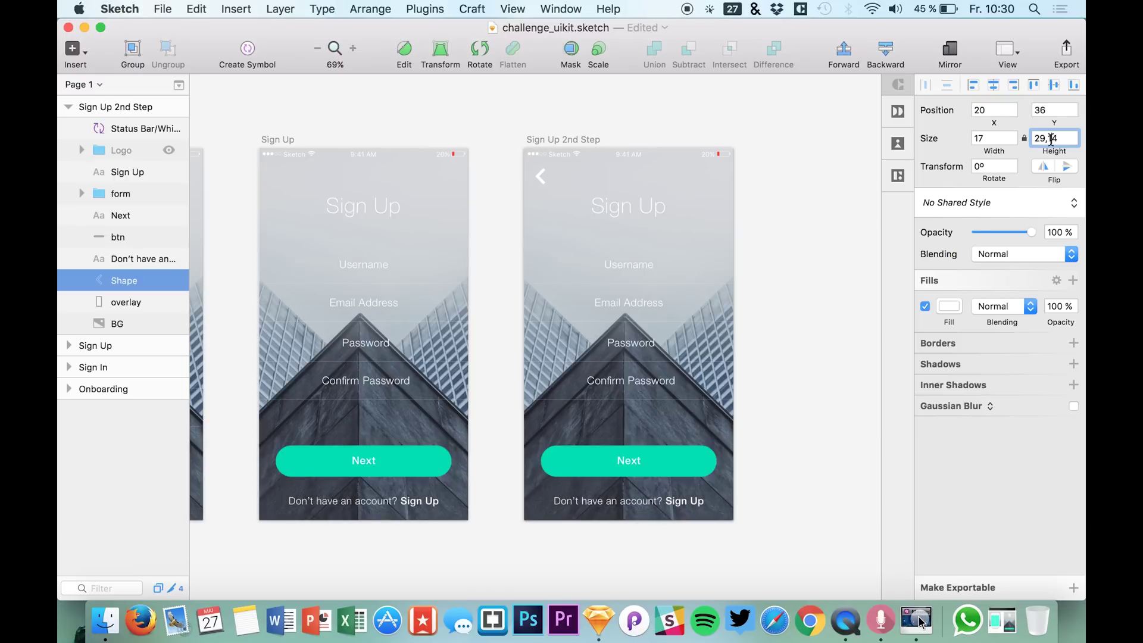
key(Down)
key(Down)
key(Down)
key(Down)
key(Down)
key(Down)
key(Up)
Step: Move the Sign Up title up beside the chevron and select all its text for editing
click(613, 217)
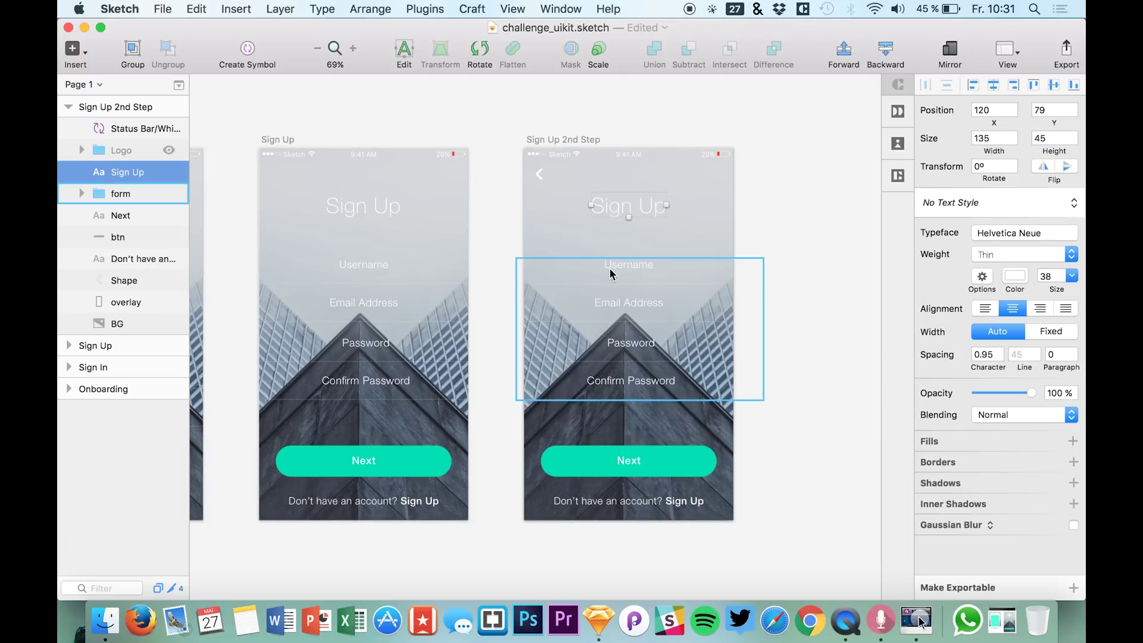
key(shift)
key(shift+Up)
key(shift+Up)
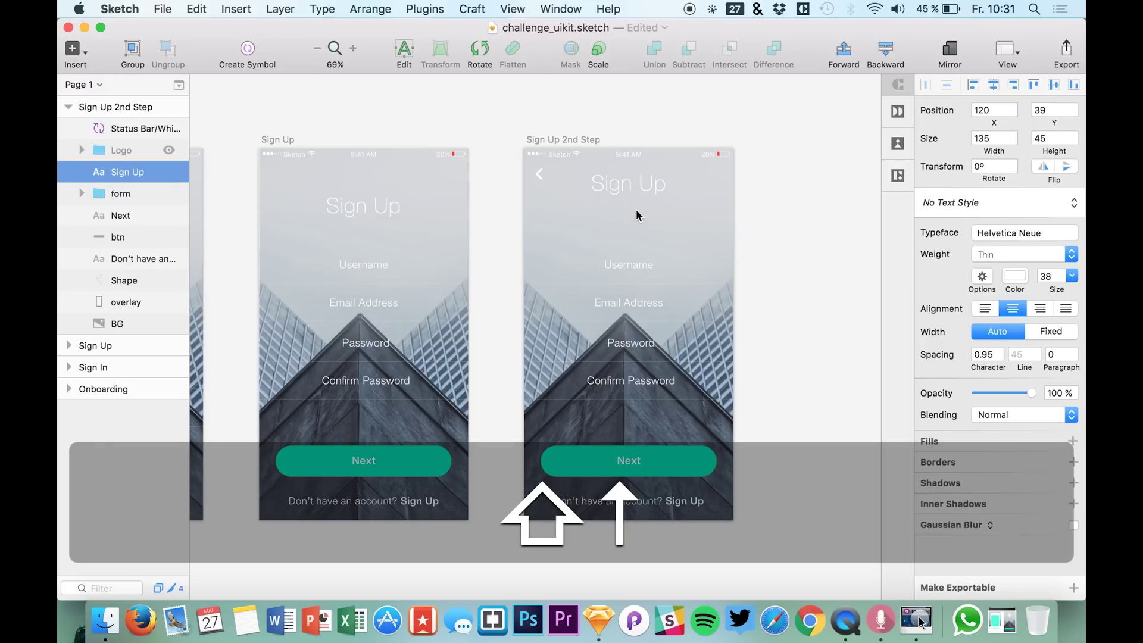
key(shift+Up)
key(shift+Up)
key(shift+Up)
key(shift+Down)
key(Up)
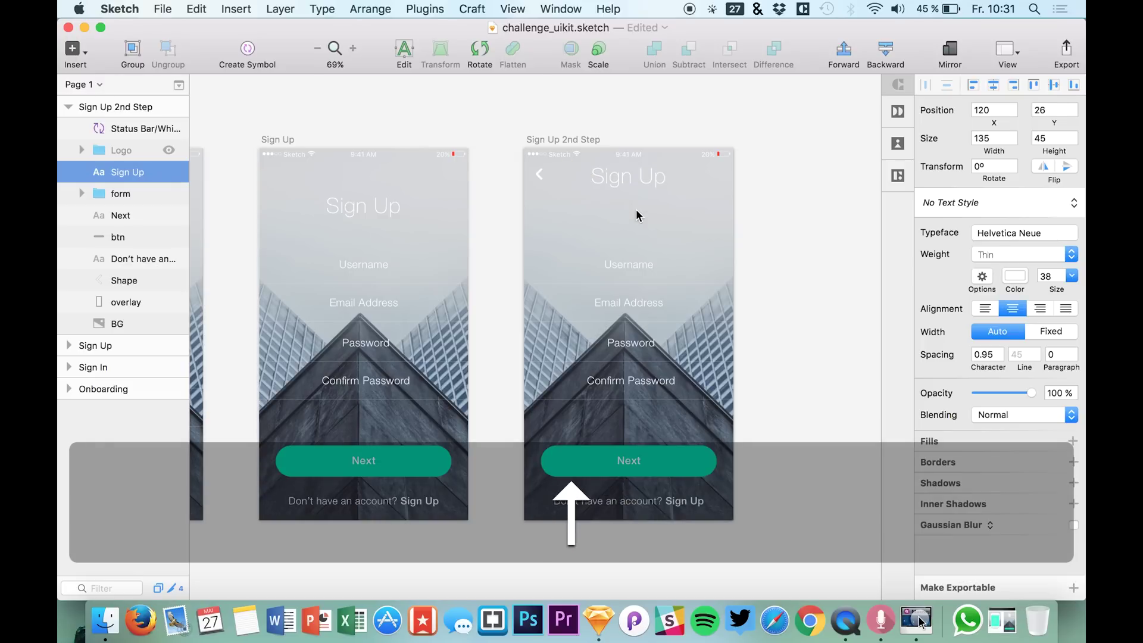
double_click(624, 180)
drag(591, 177, 624, 180)
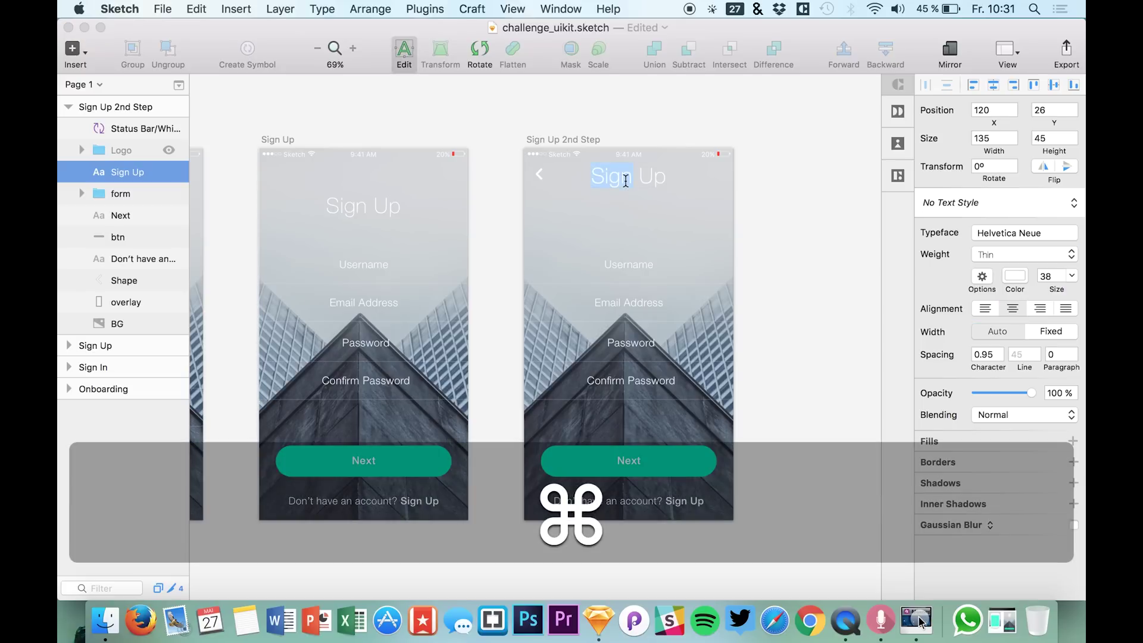
key(super+a)
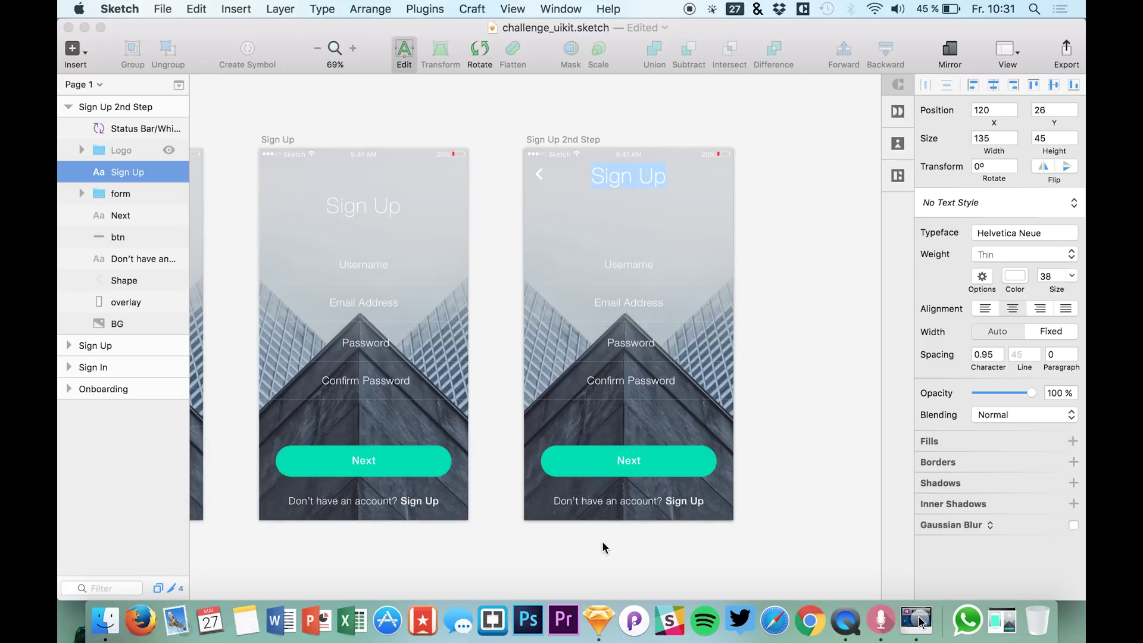
Step: Bring the Material Design Icons file forward via Mission Control
key(ctrl+Up)
click(342, 474)
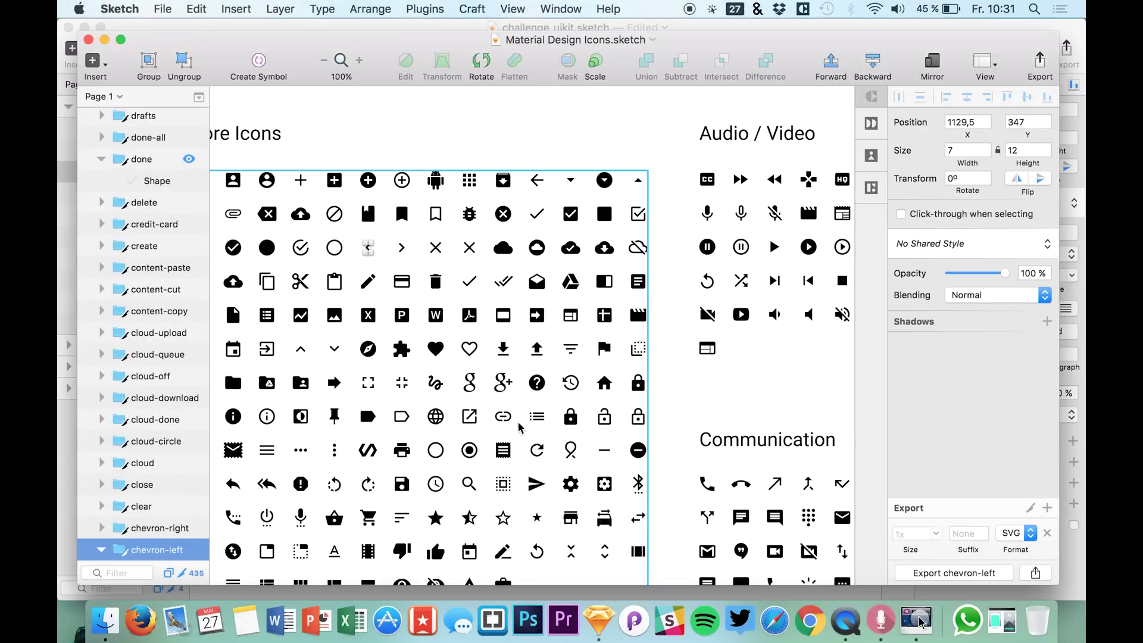
scroll(527, 449, down, 3)
scroll(528, 449, left, 5)
scroll(528, 449, left, 1)
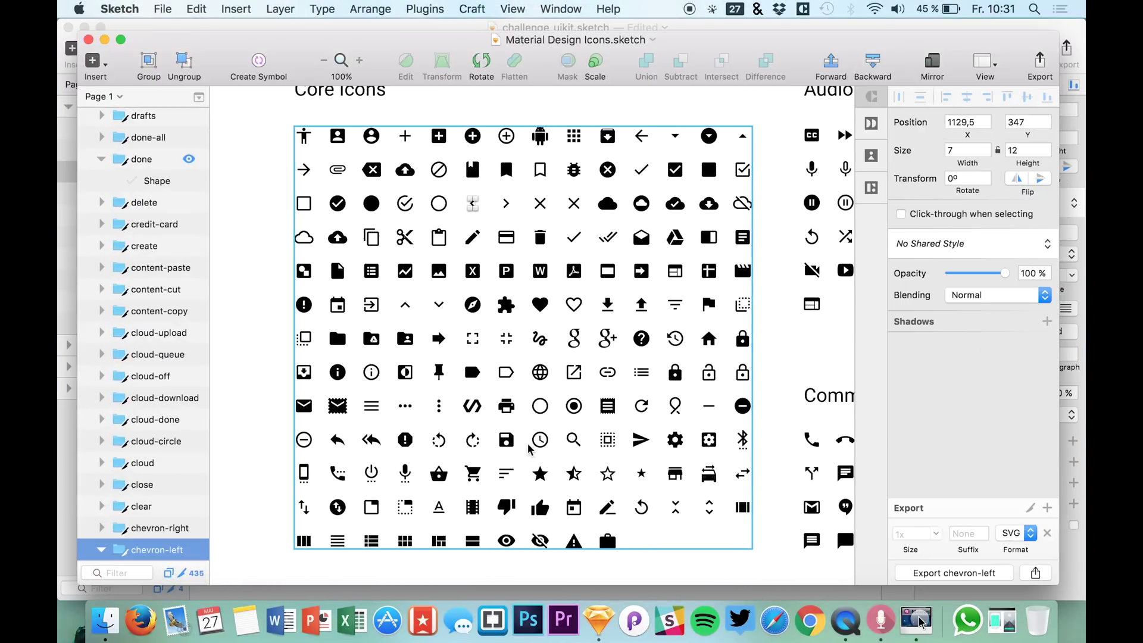
scroll(470, 483, right, 2)
scroll(471, 483, right, 1)
scroll(471, 483, left, 1)
scroll(471, 483, right, 1)
scroll(471, 483, up, 1)
scroll(471, 483, right, 5)
scroll(470, 483, right, 3)
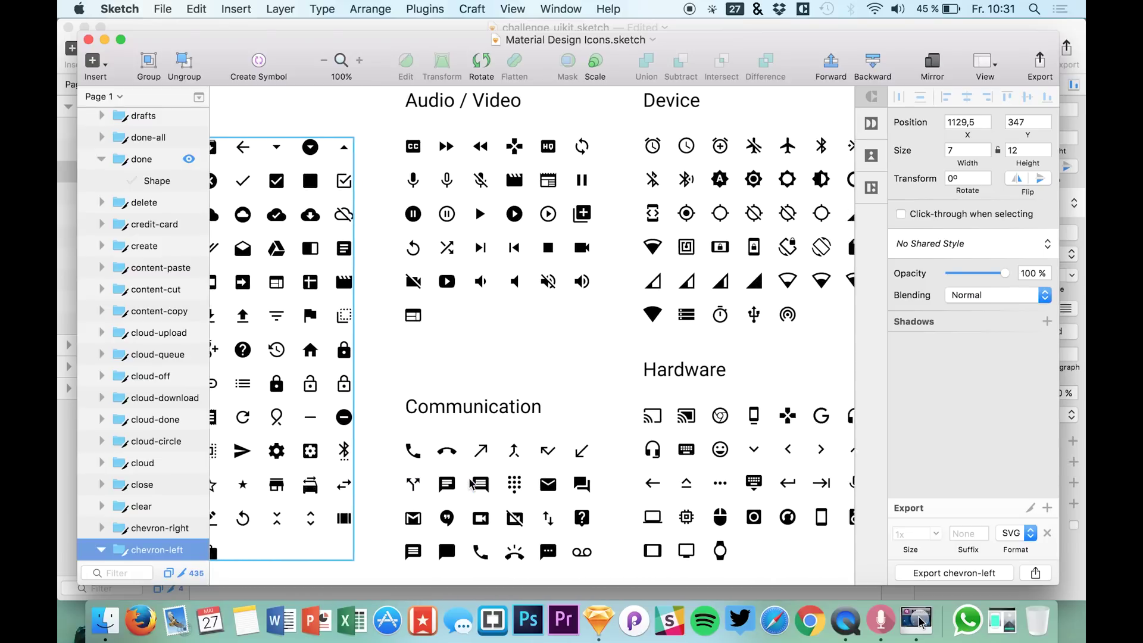
scroll(470, 483, right, 2)
scroll(471, 484, down, 1)
scroll(470, 484, down, 8)
scroll(470, 483, down, 3)
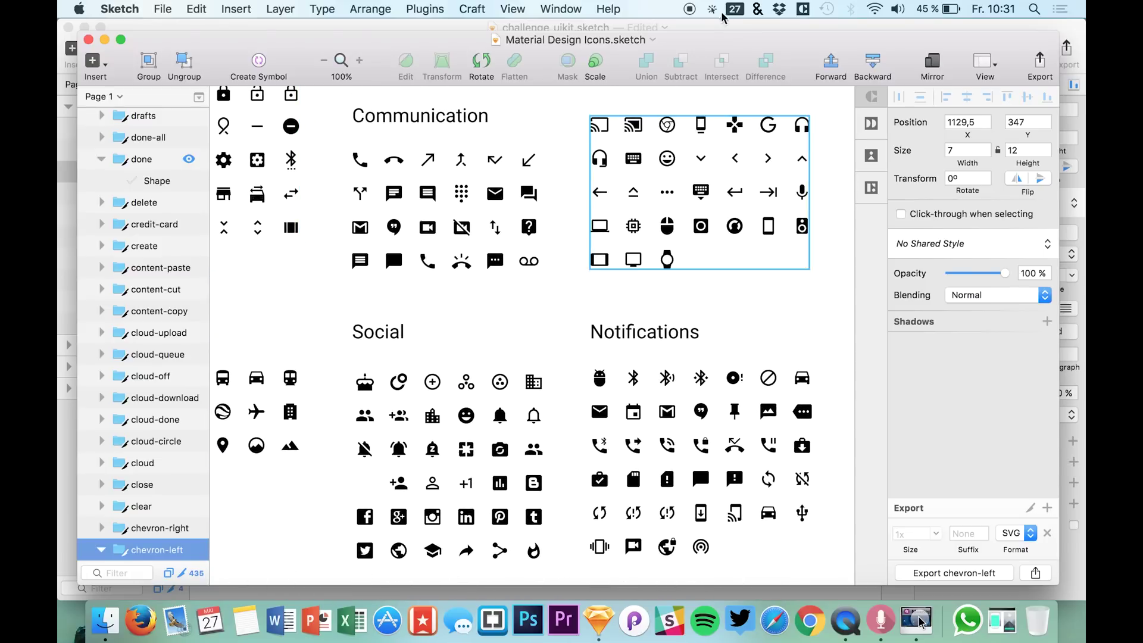
Step: Copy the smiley icon from the Hardware group and paste it back in the UI kit document
click(666, 158)
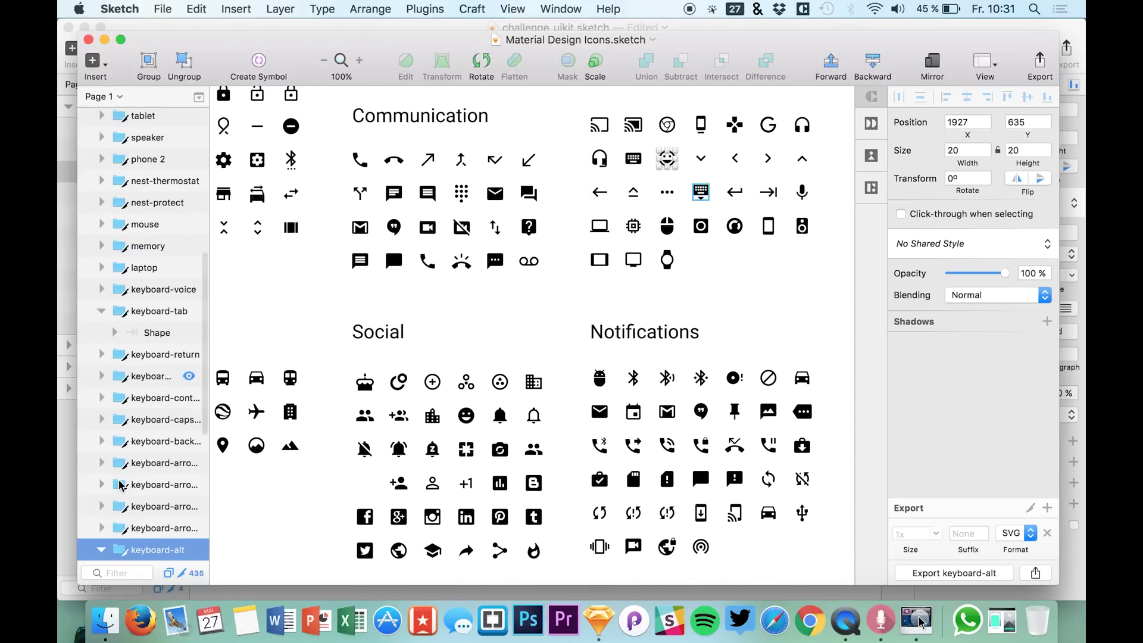
scroll(149, 446, down, 3)
click(148, 483)
key(super+c)
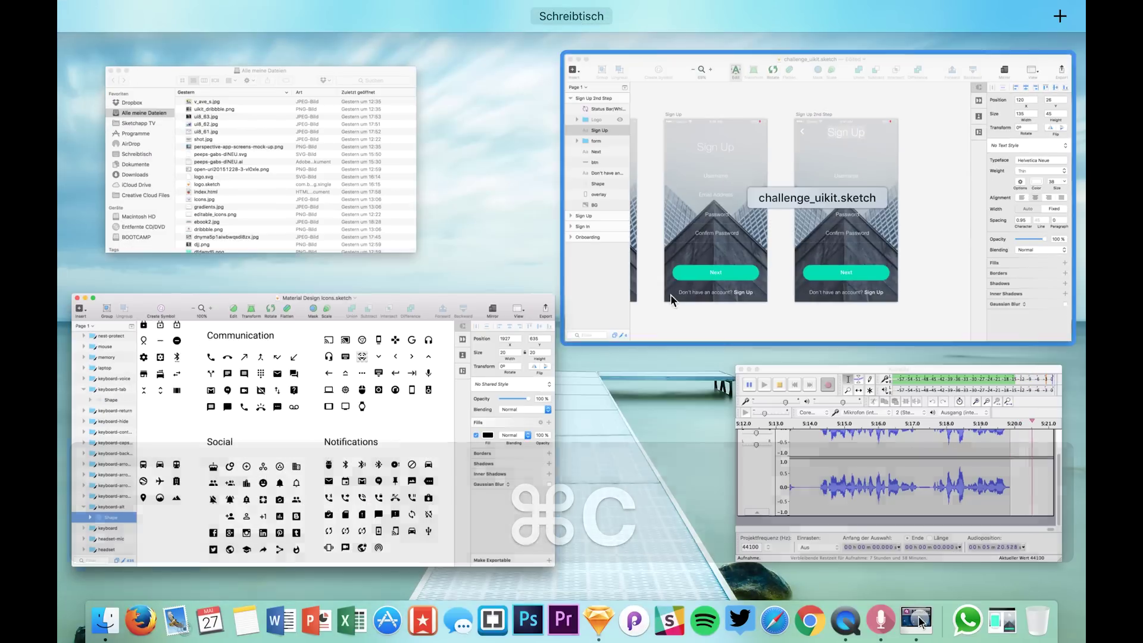
click(670, 293)
key(super+v)
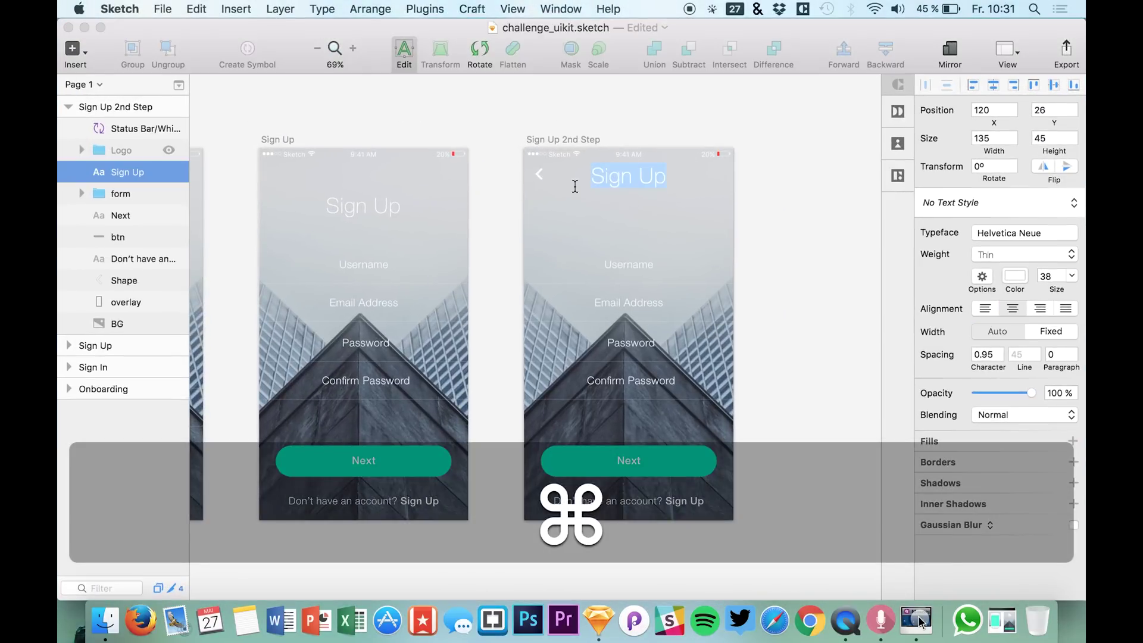
Step: Retitle the heading 'Awesome, Thanks!' at size 23 in Regular weight
key(shift)
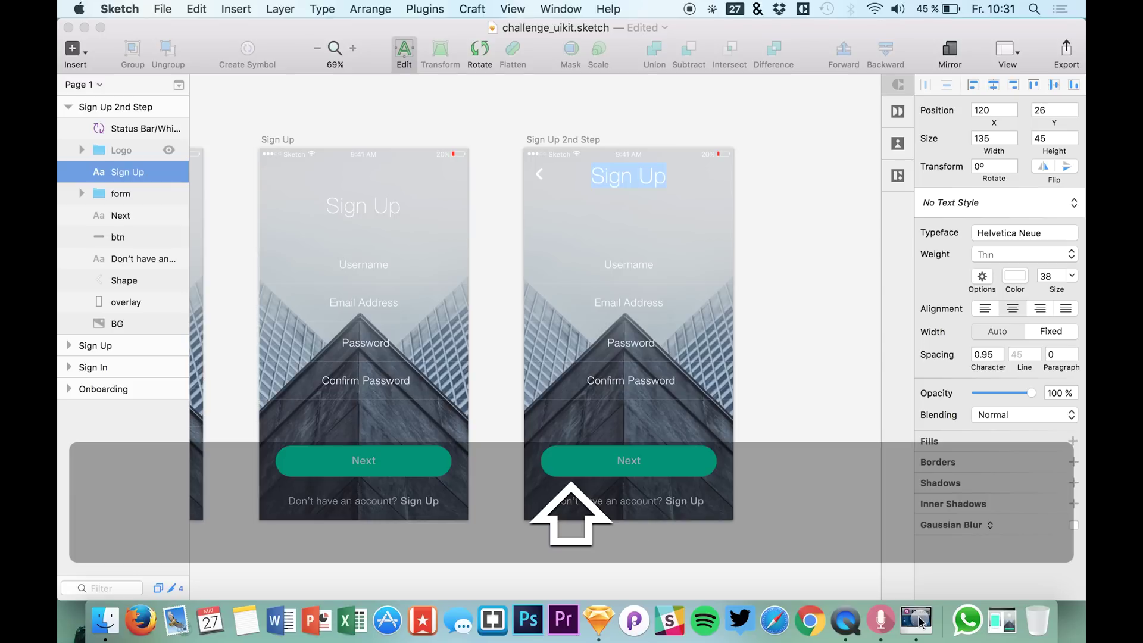
text(Awesome, )
text(Thanks!)
key(super)
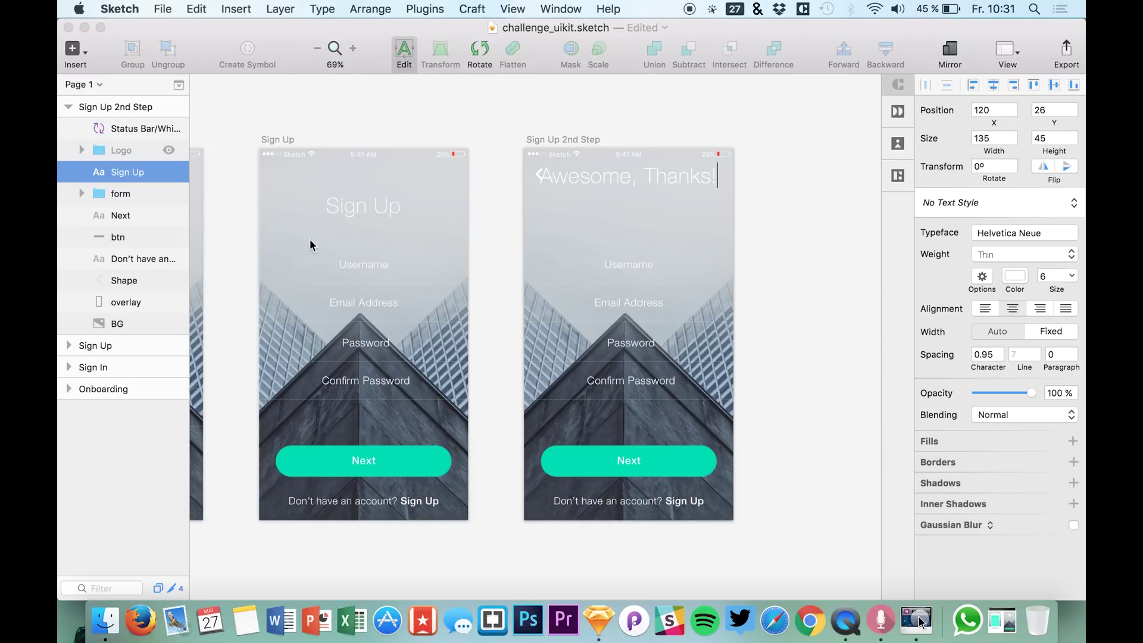
click(131, 175)
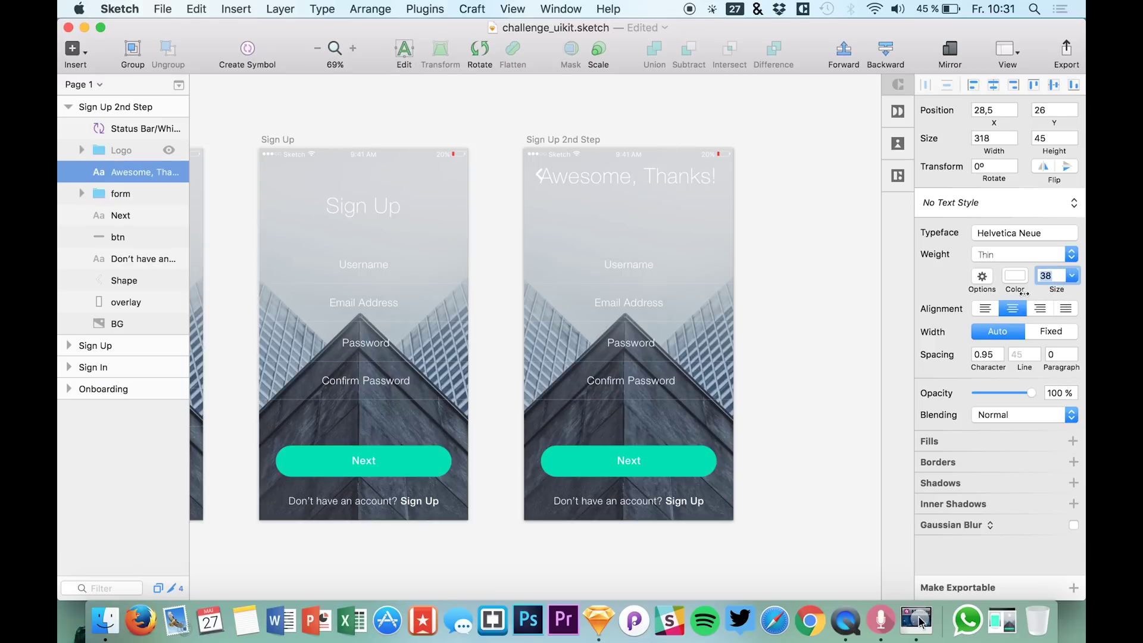
drag(1055, 289, 1050, 288)
click(1023, 256)
click(989, 211)
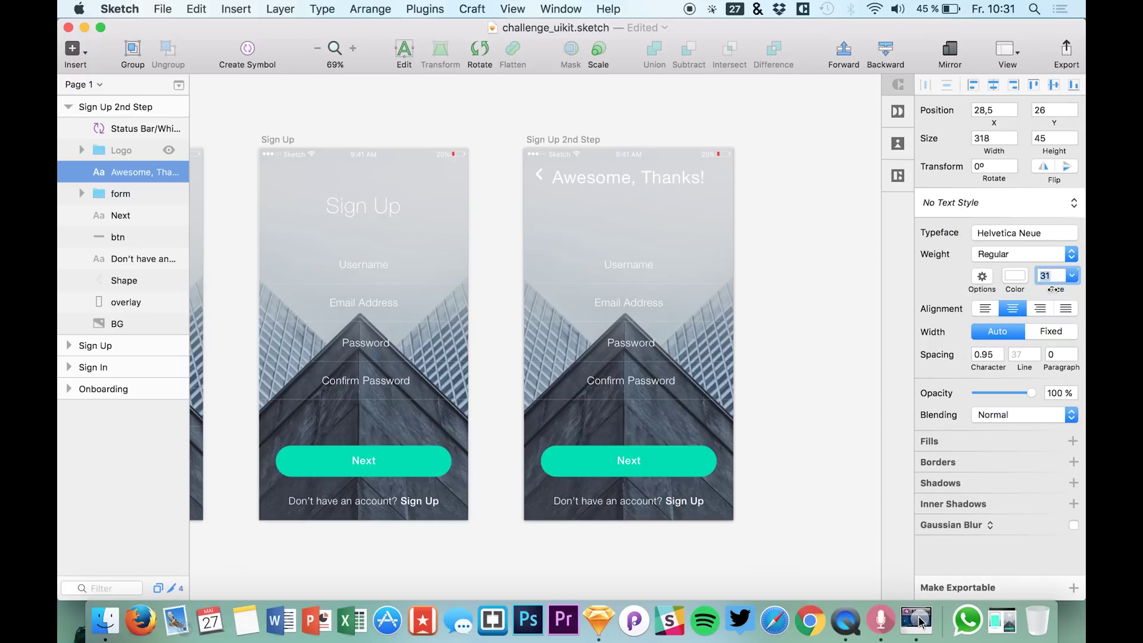
drag(1054, 289, 1050, 289)
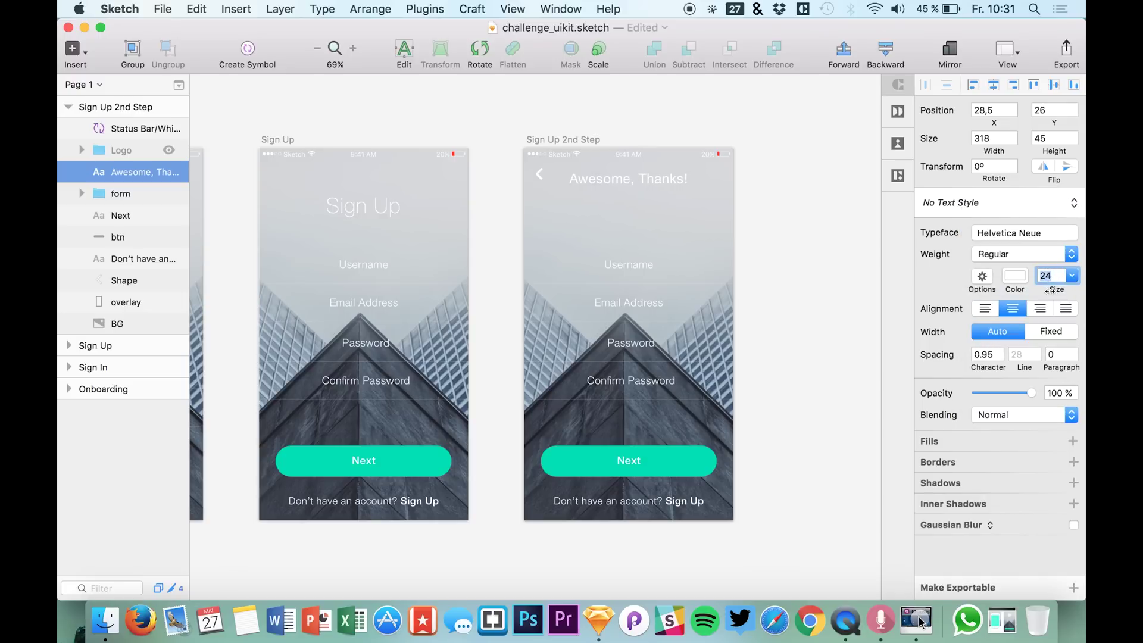
click(183, 178)
mouse_move(120, 193)
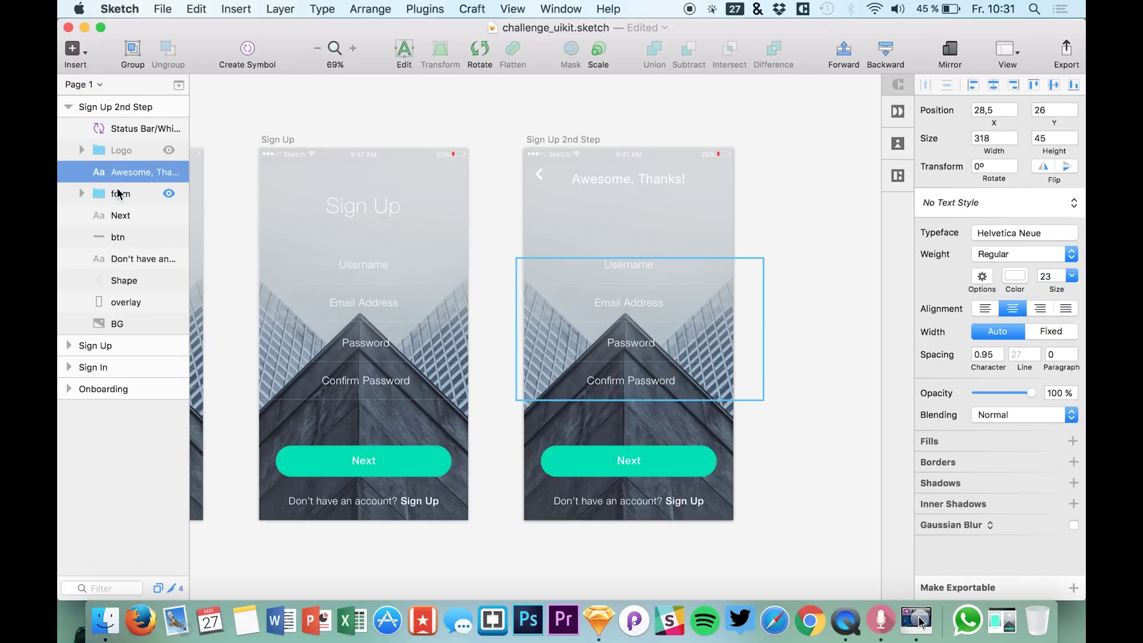
Step: Lower the title and paste the smiley icon with a white fill
key(shift+Down)
key(shift+Down)
key(shift+Down)
key(shift+Down)
key(cmd+v)
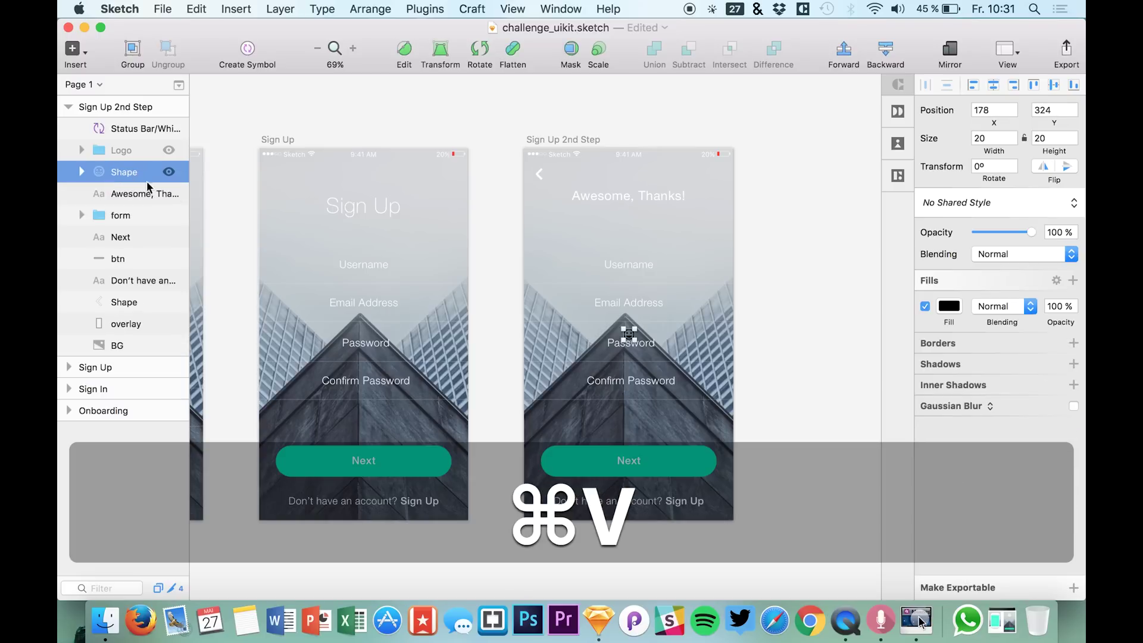
click(948, 306)
click(926, 339)
key(Escape)
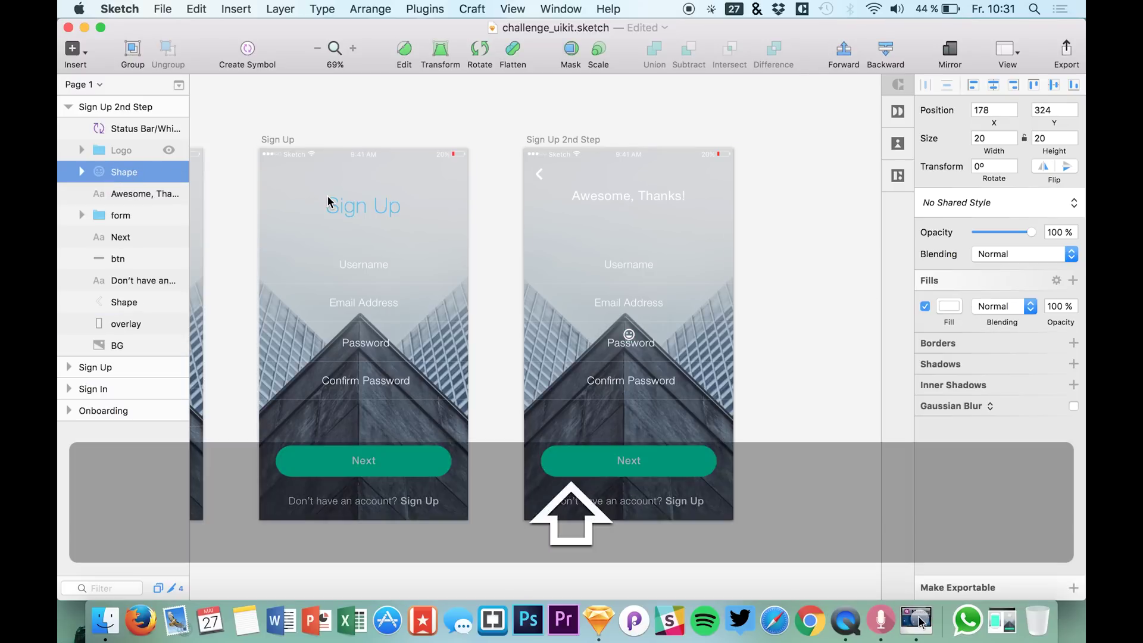
Step: Align the icon to the top, centre it horizontally and nudge it into place above the title
key(shift+Up)
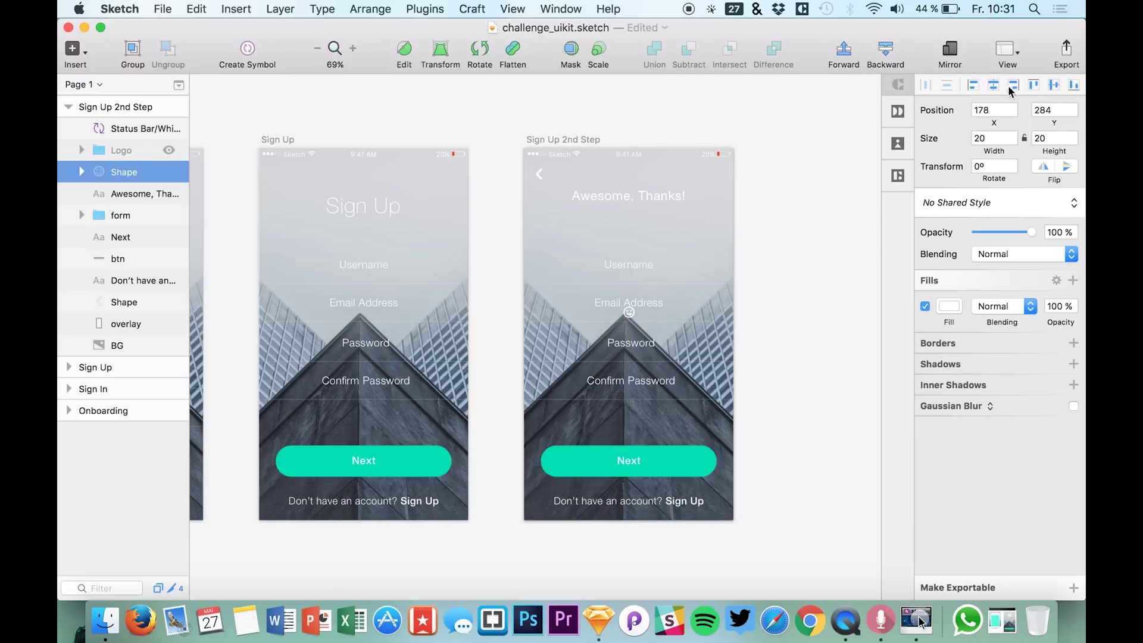
click(1033, 86)
key(shift+Down)
key(shift+Down)
key(shift+Down)
key(shift+Down)
key(Up)
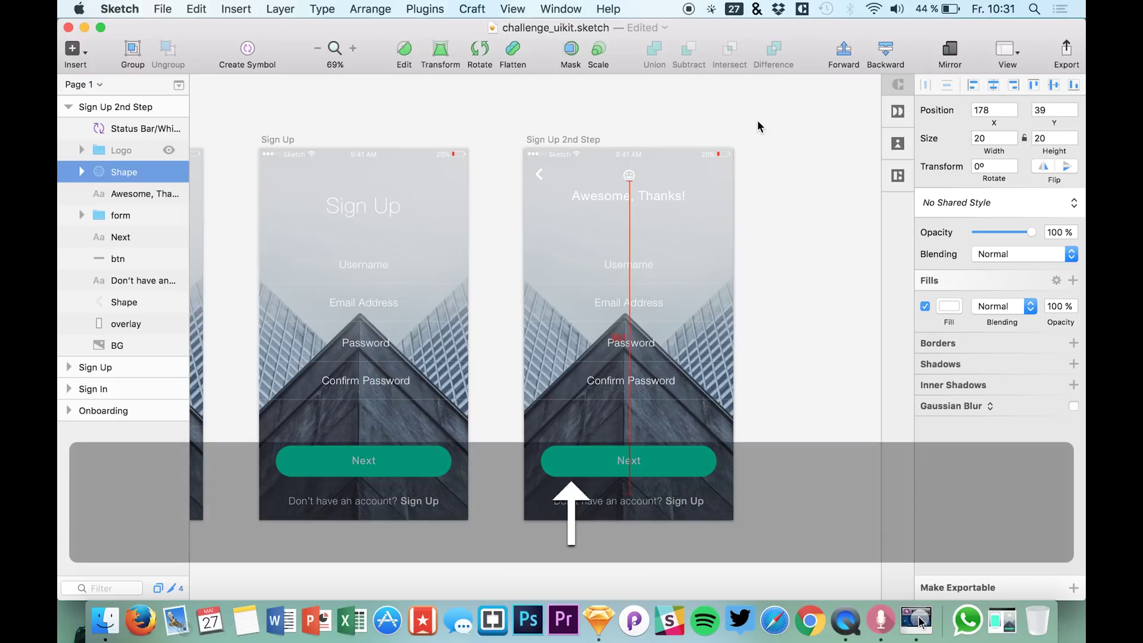
key(Up)
key(Up)
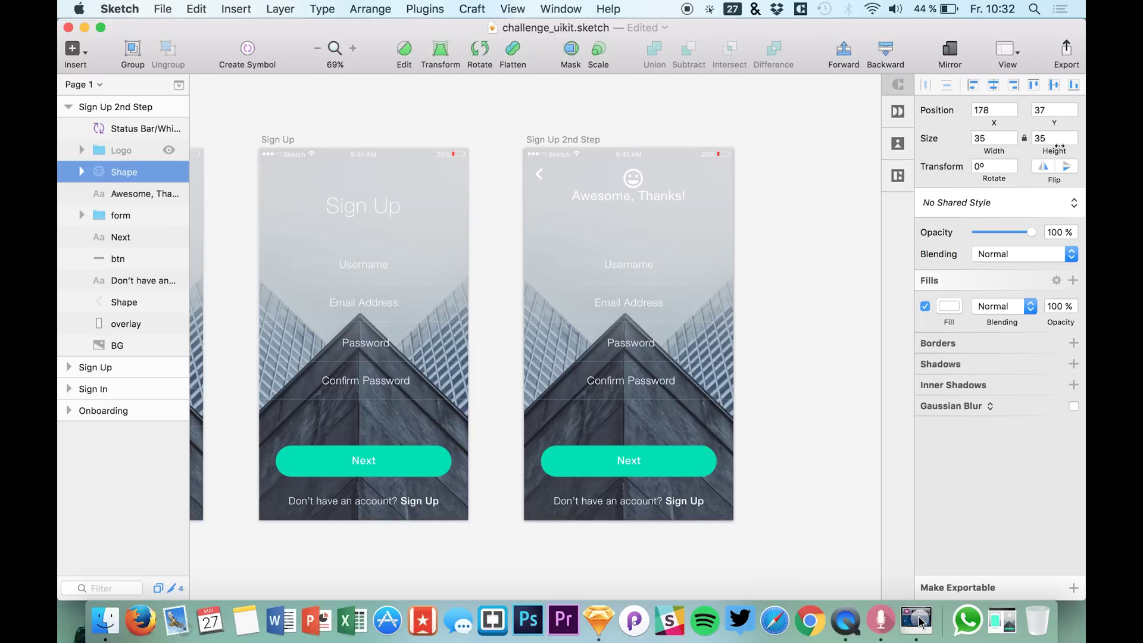
click(993, 86)
key(shift+Up)
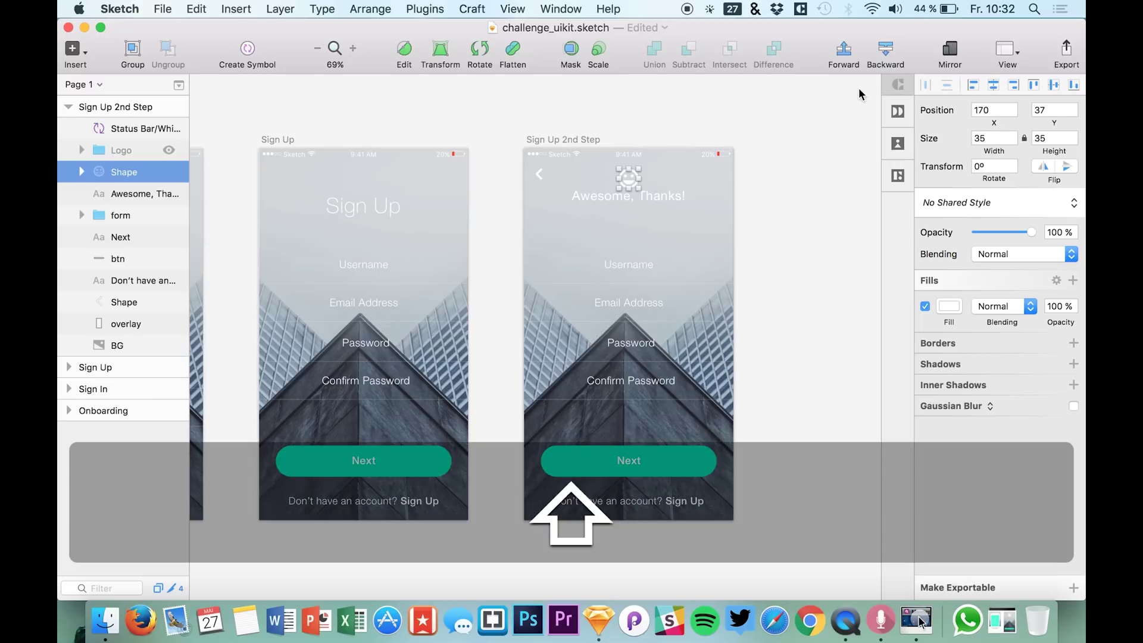
key(Down)
key(Down)
key(Up)
key(Up)
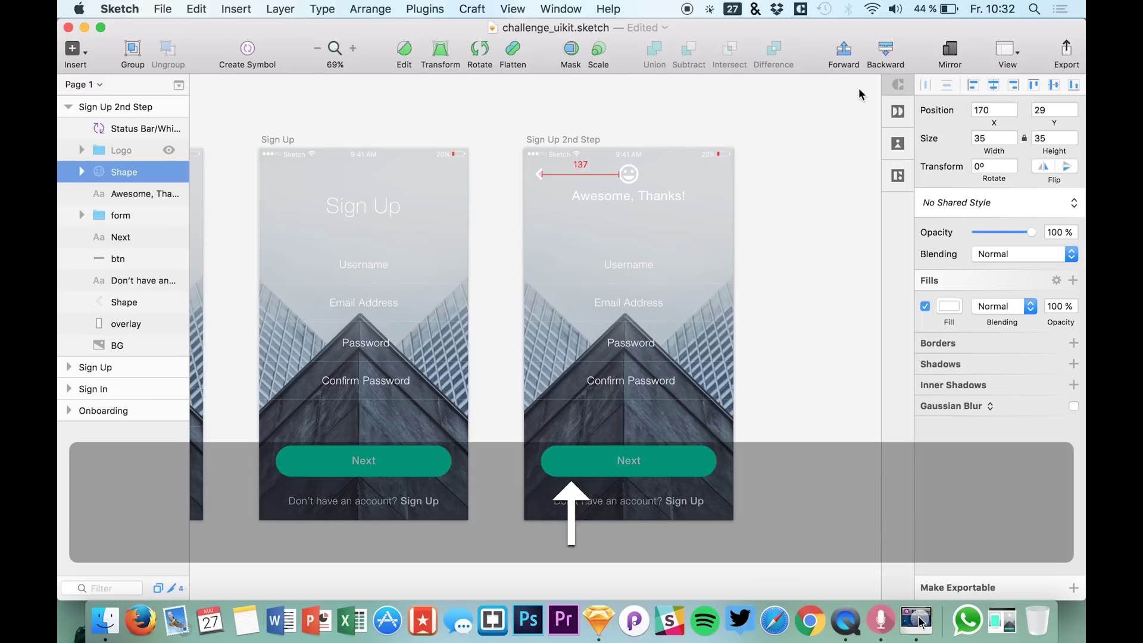
key(Up)
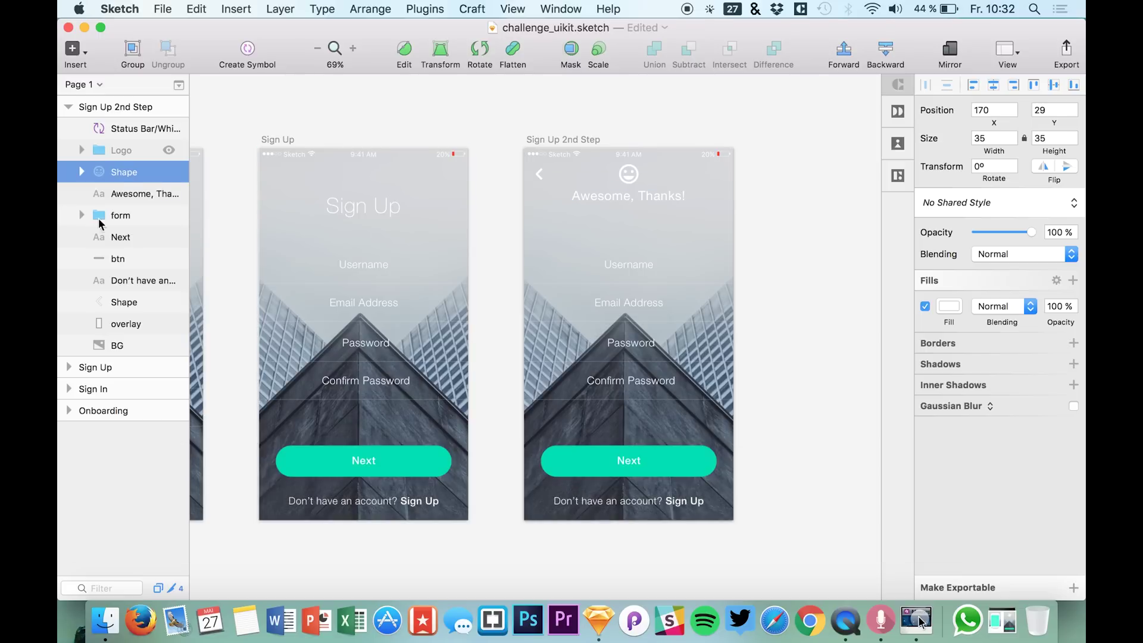
Step: Nudge the 'Awesome, Thanks!' title below the icon, enlarge it and set Light weight
click(121, 194)
key(shift+Down)
key(shift+Down)
key(shift+Down)
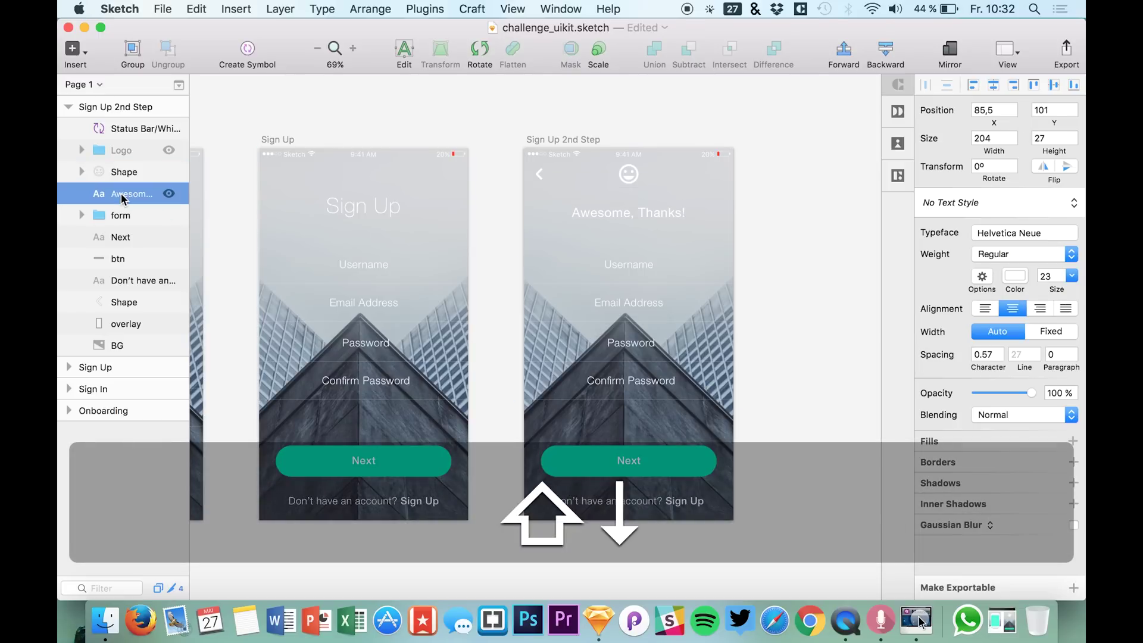
key(shift+Up)
key(Down)
key(Down)
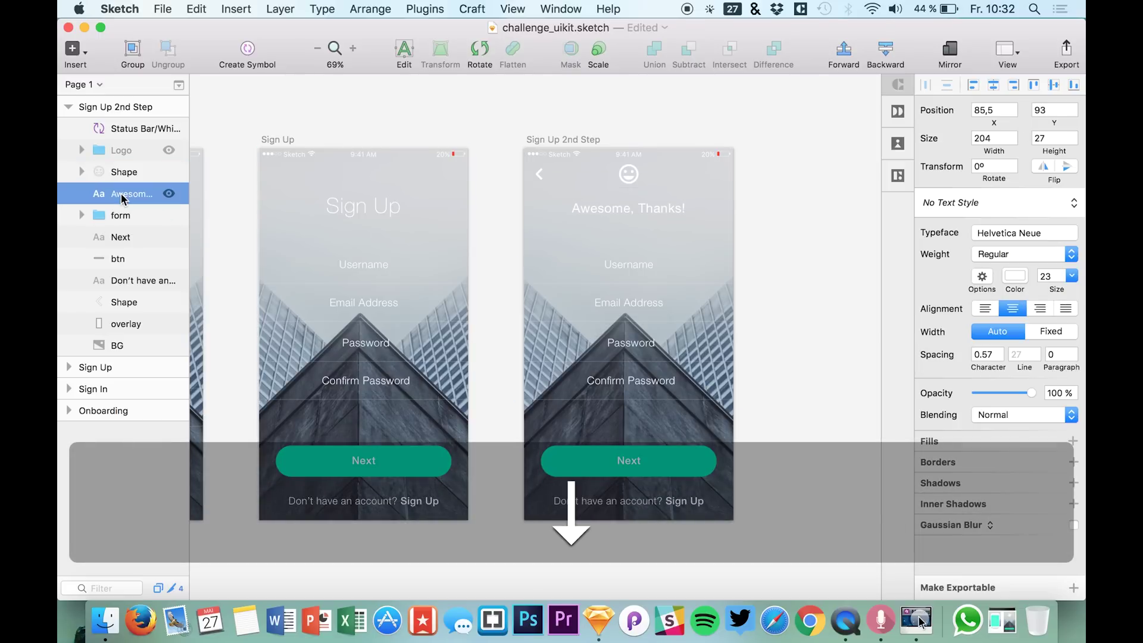
key(Up)
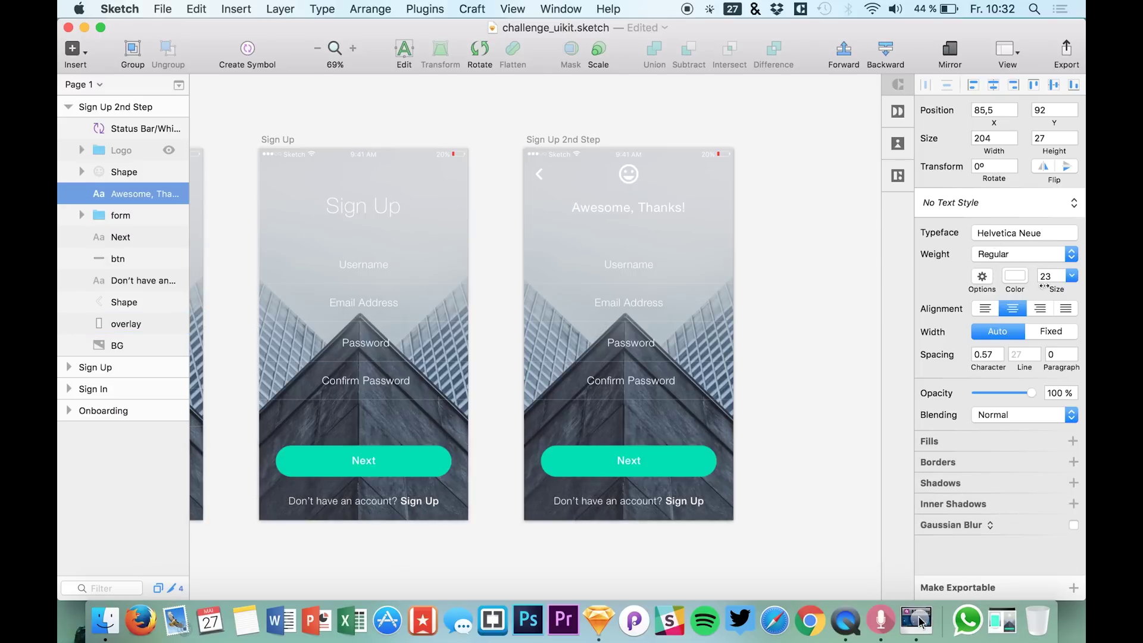
drag(1055, 290, 1056, 291)
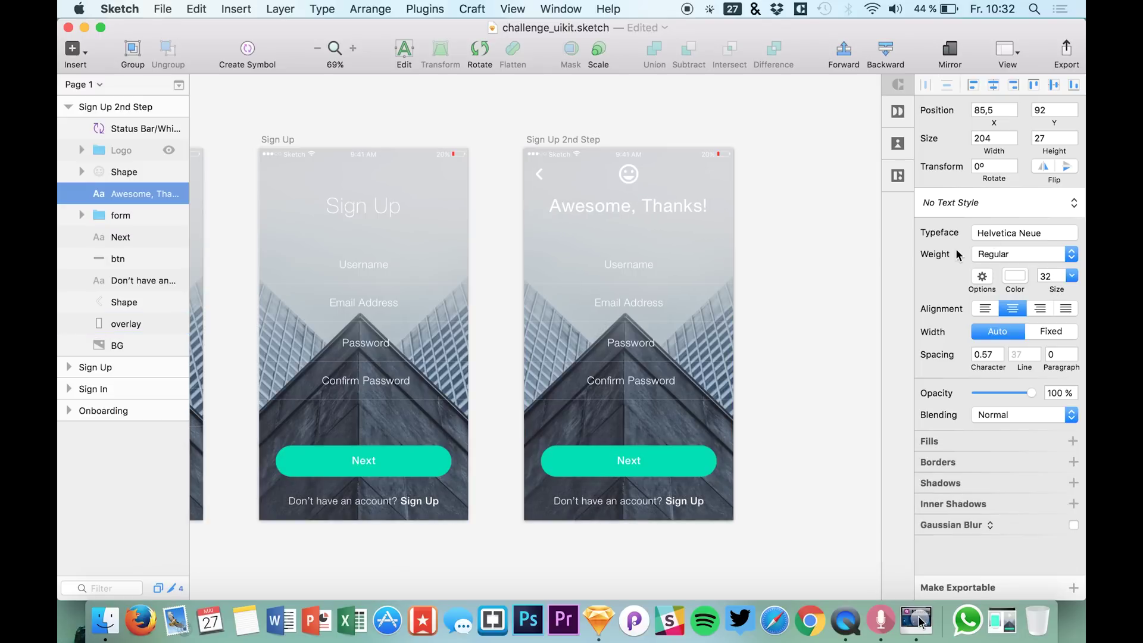
click(987, 255)
click(986, 282)
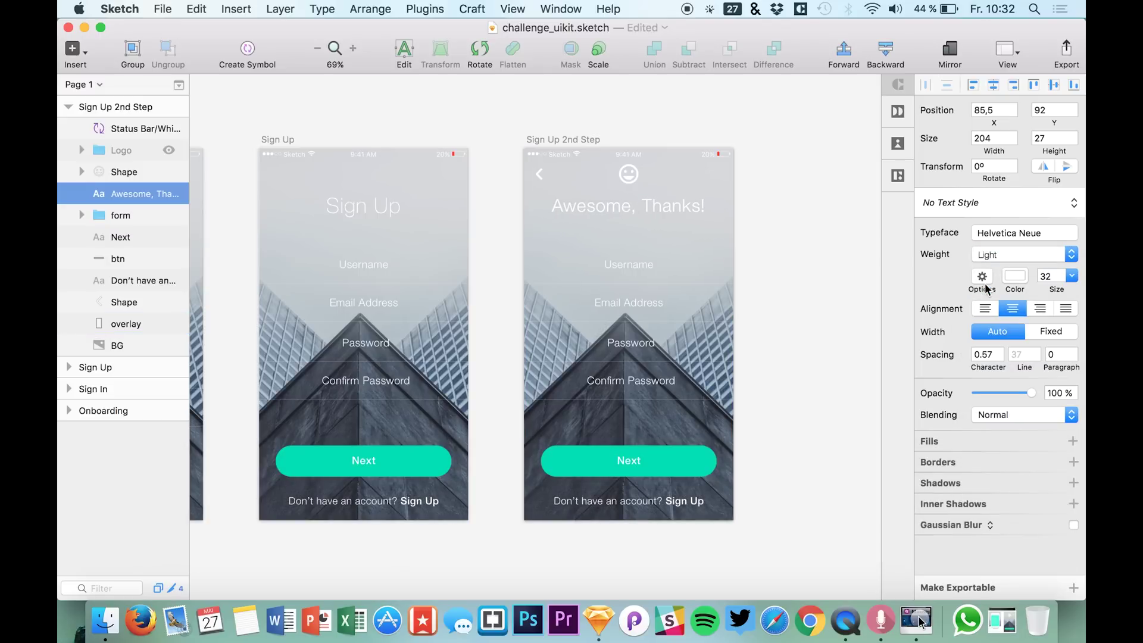
Step: Move the heading two Shift steps further down and select the sign-up form group
click(798, 280)
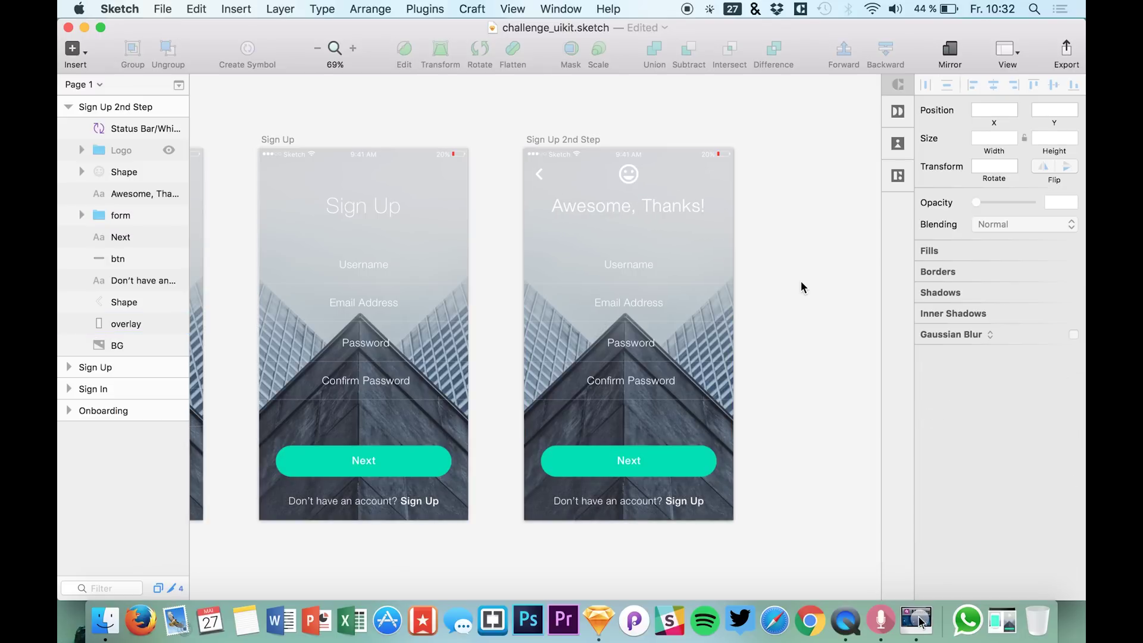
click(620, 210)
key(shift+Down)
key(shift+Down)
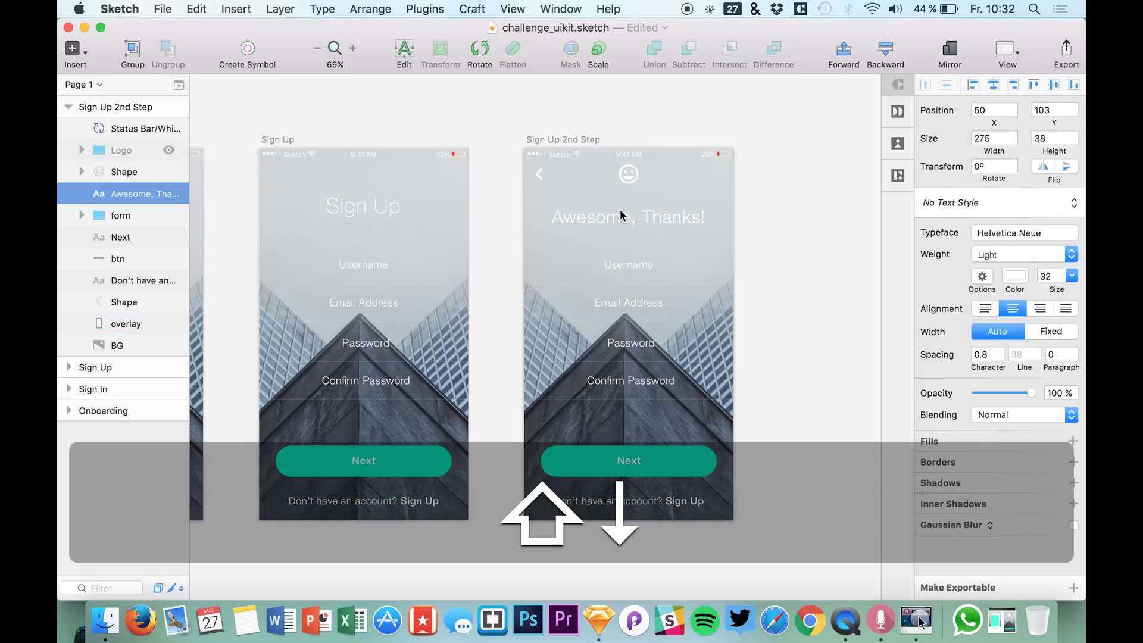
key(shift+Down)
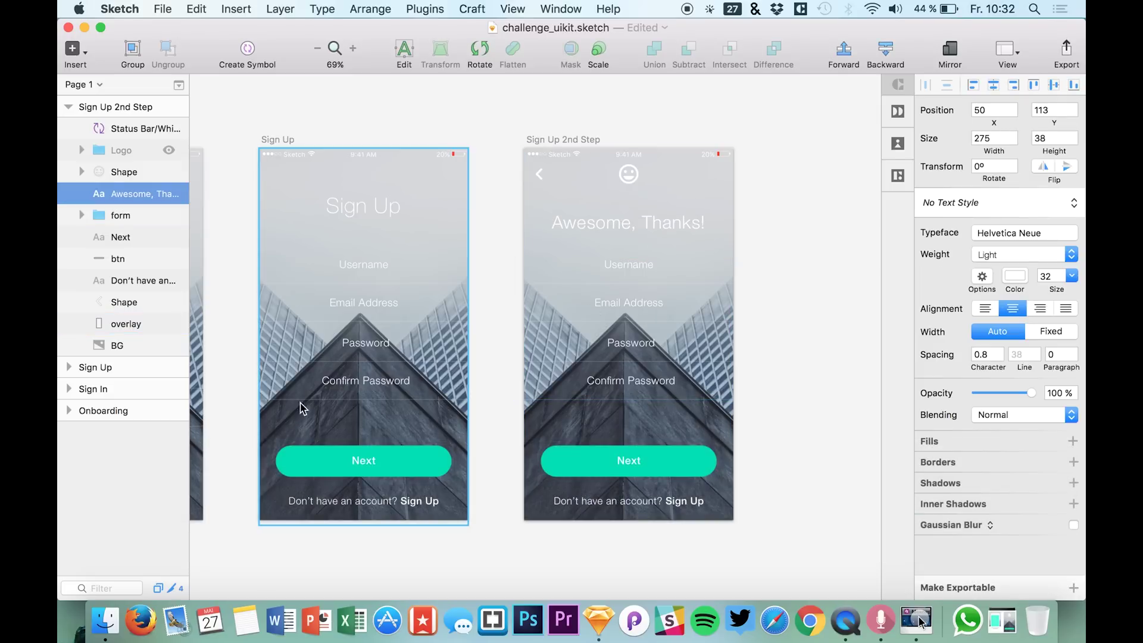
click(650, 308)
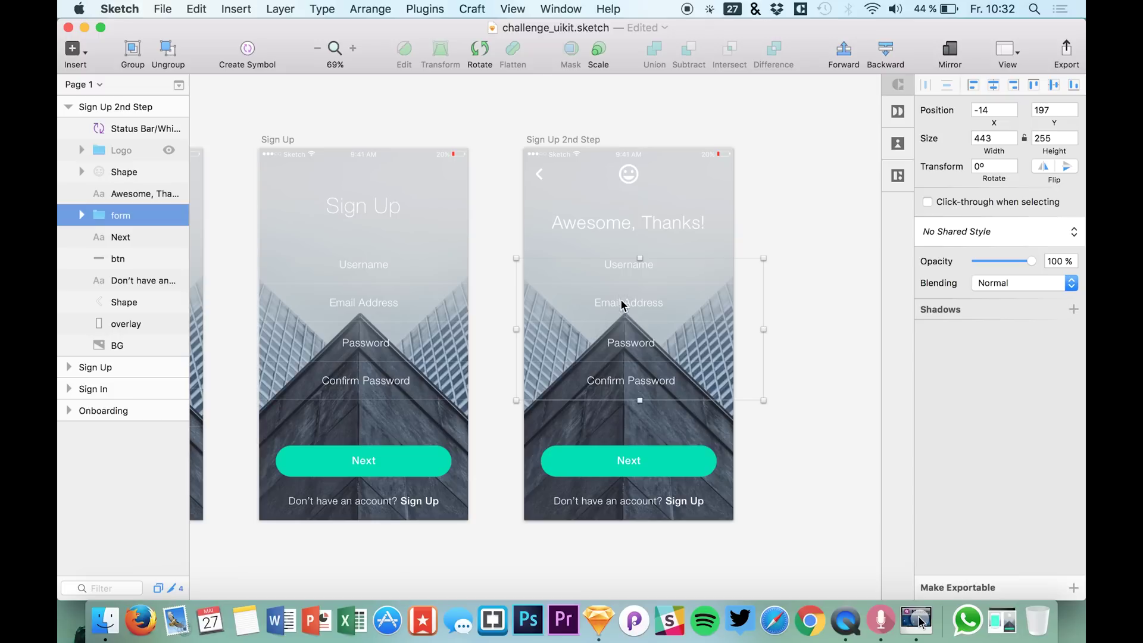
Step: Rewrite the Username placeholder as 'Enter Invitation Code'
double_click(632, 268)
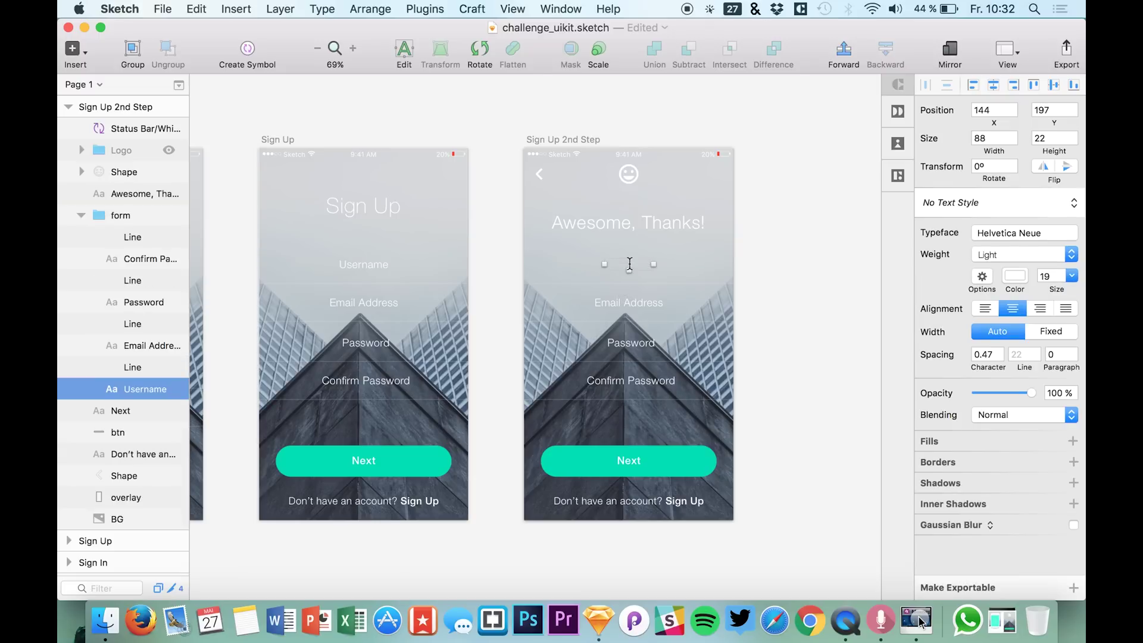
text(Enter )
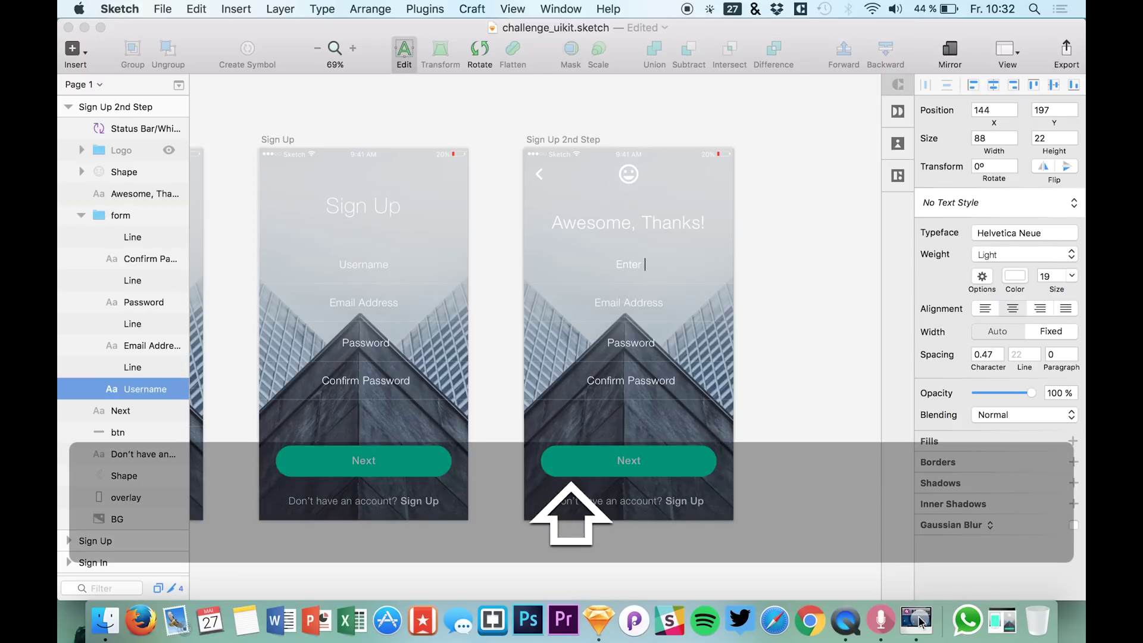
text(Intivat)
key(BackSpace)
key(BackSpace)
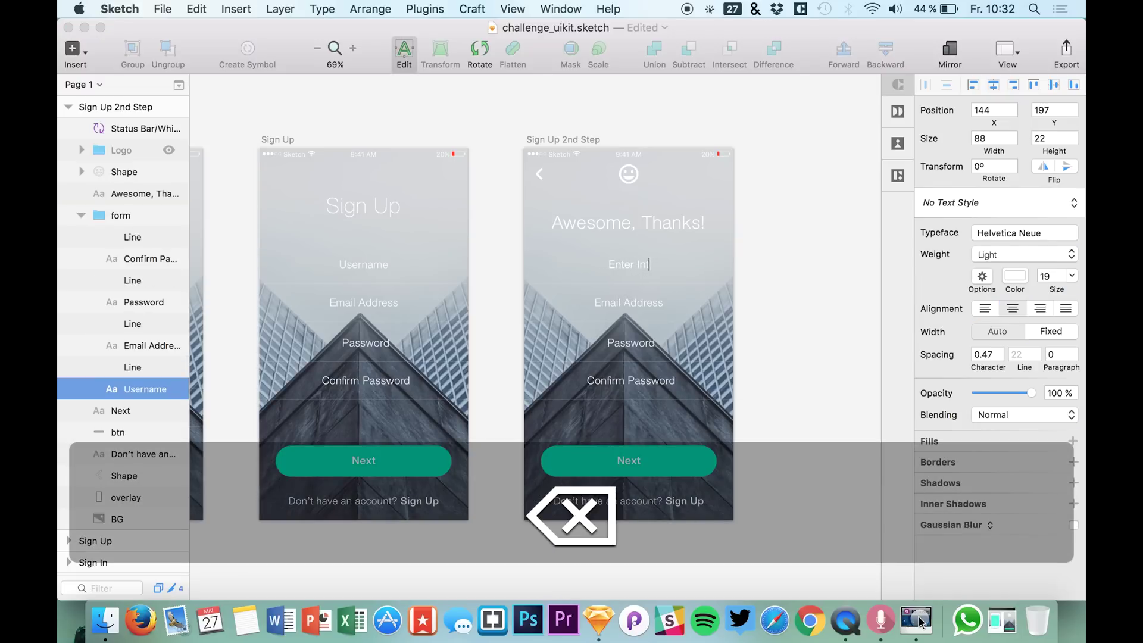
text(vitation Code)
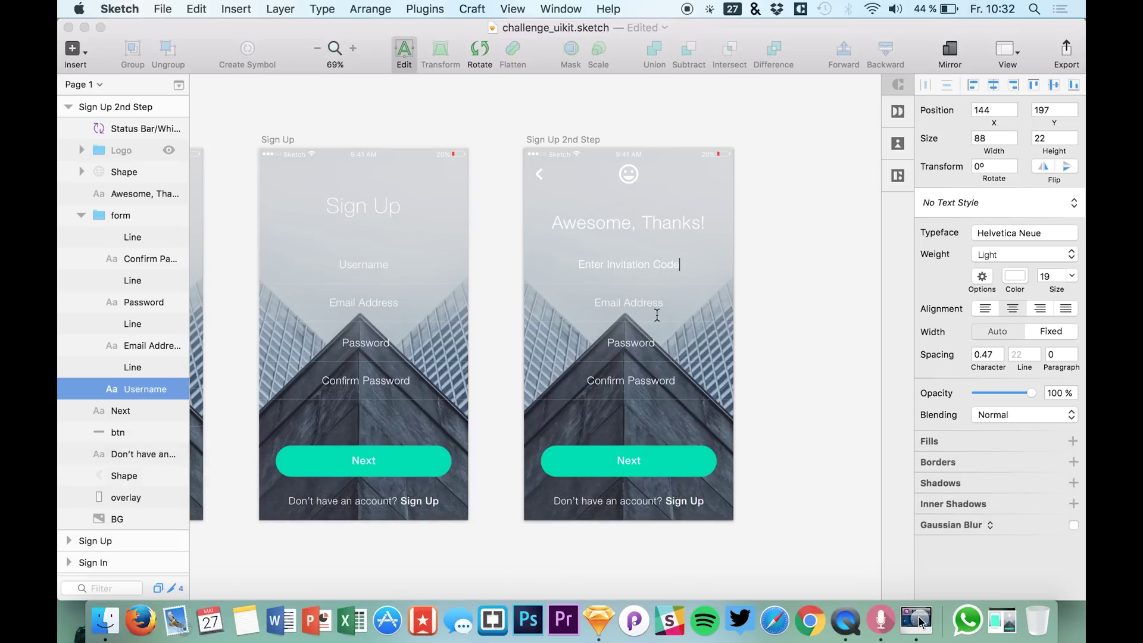
click(620, 299)
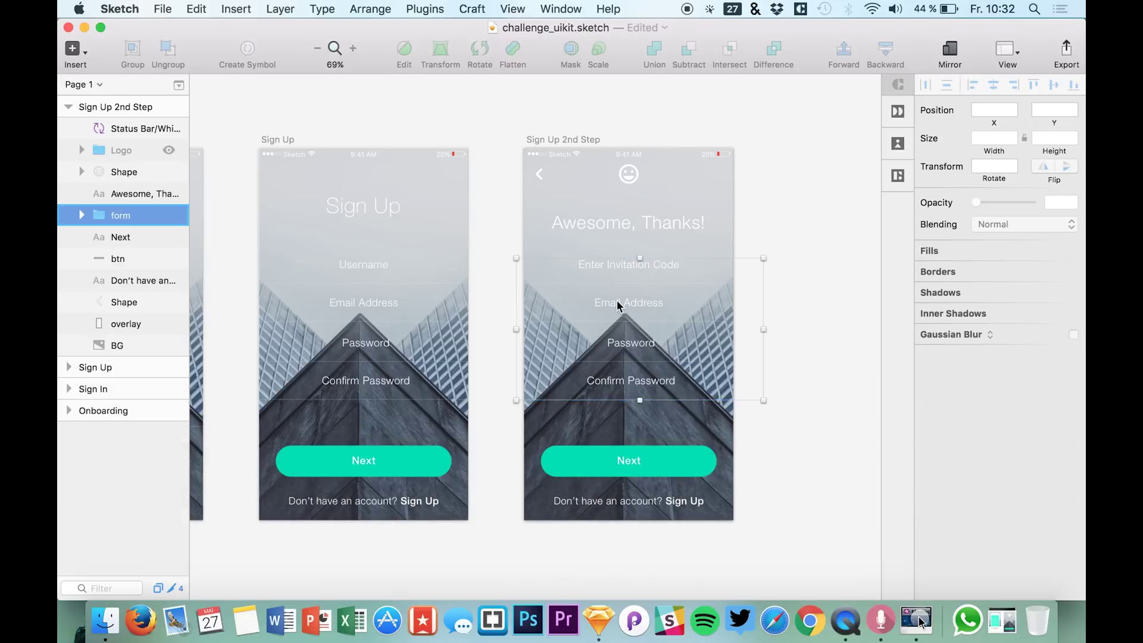
Step: Replace the Email Address text with a two-line confirmation message about checking the inbox
double_click(618, 302)
drag(596, 302, 617, 302)
key(super+a)
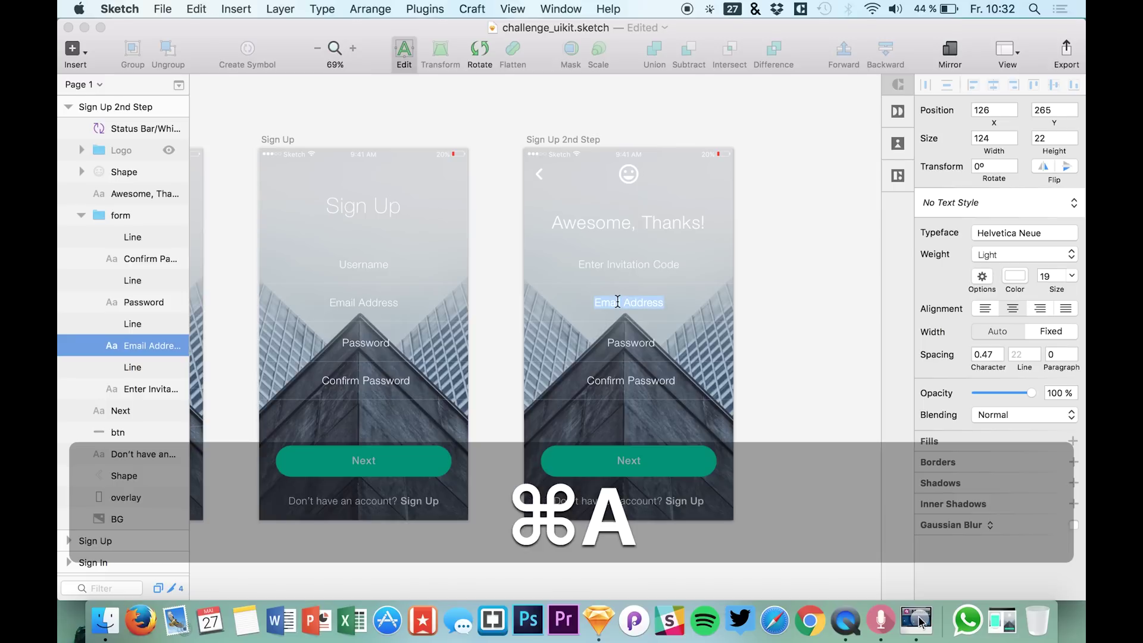
text(We)
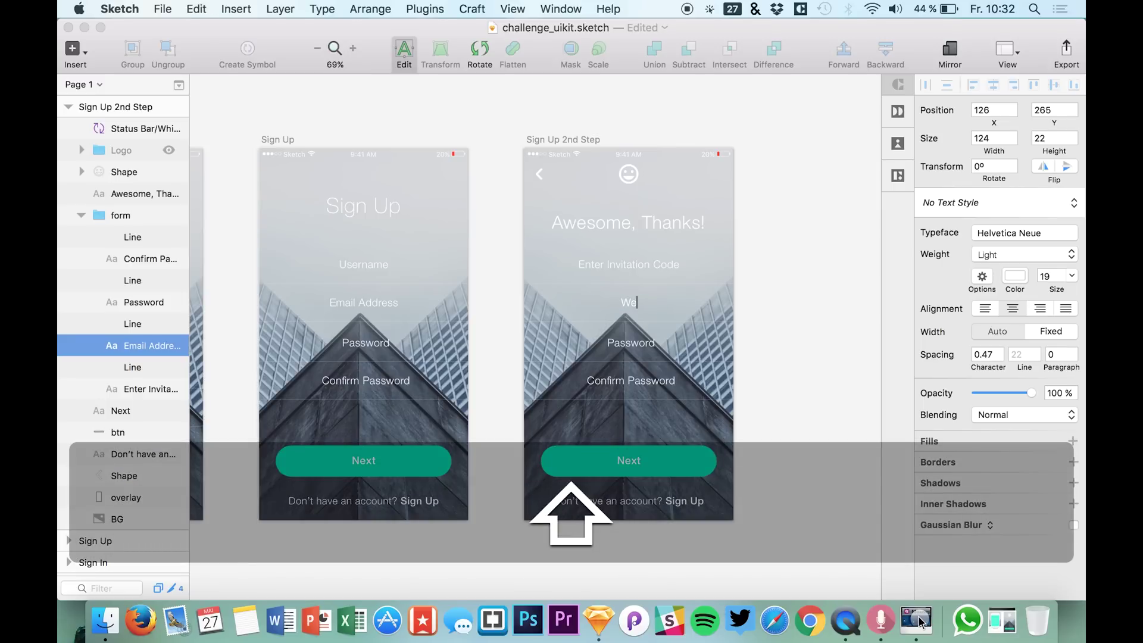
text('ve )
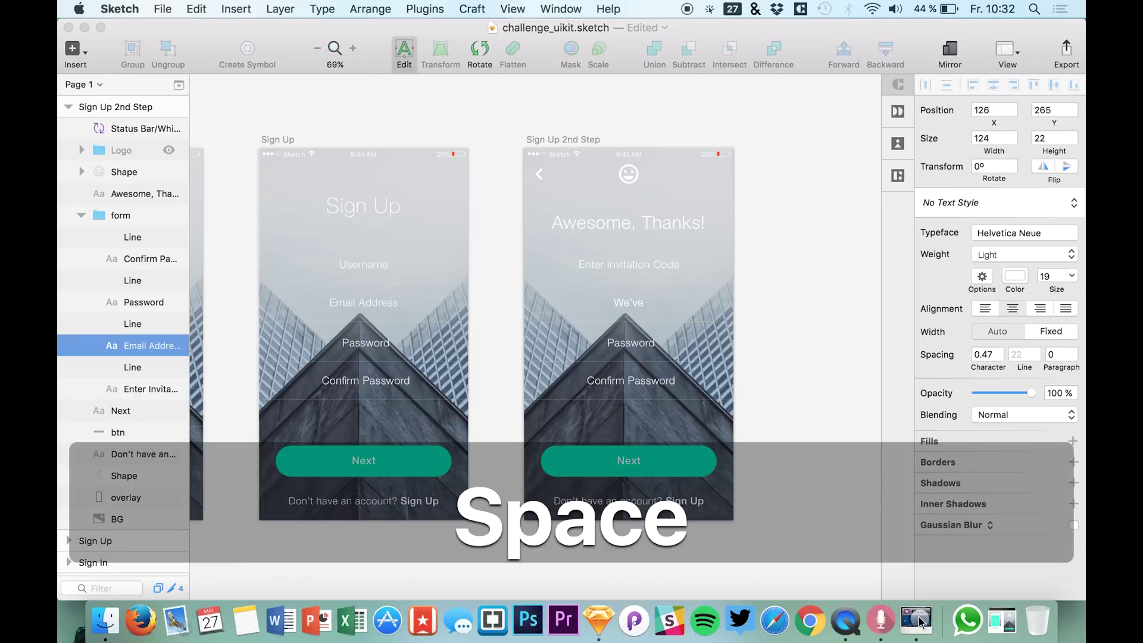
text(sent )
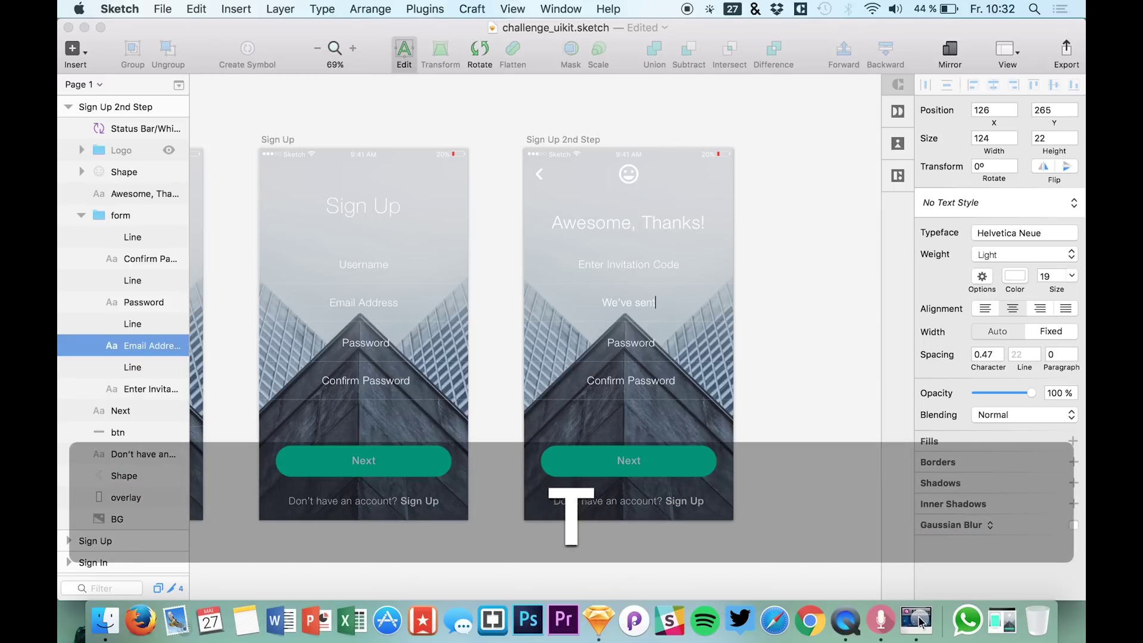
text(the co)
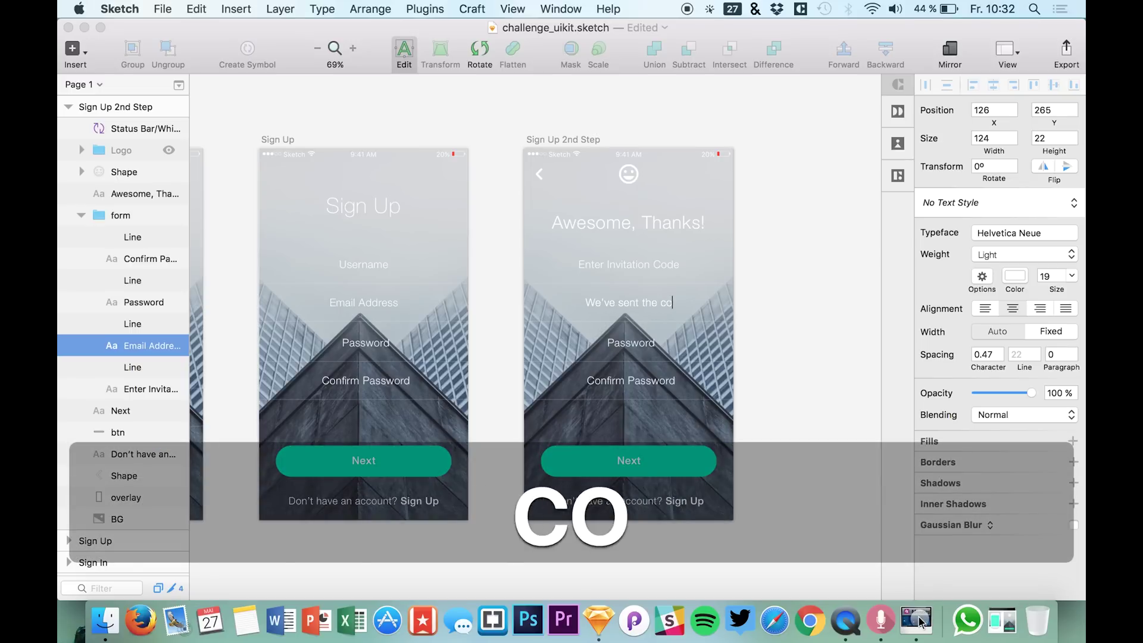
text(n)
key(BackSpace)
key(BackSpace)
key(BackSpace)
key(BackSpace)
key(BackSpace)
text(irmation code to your ema)
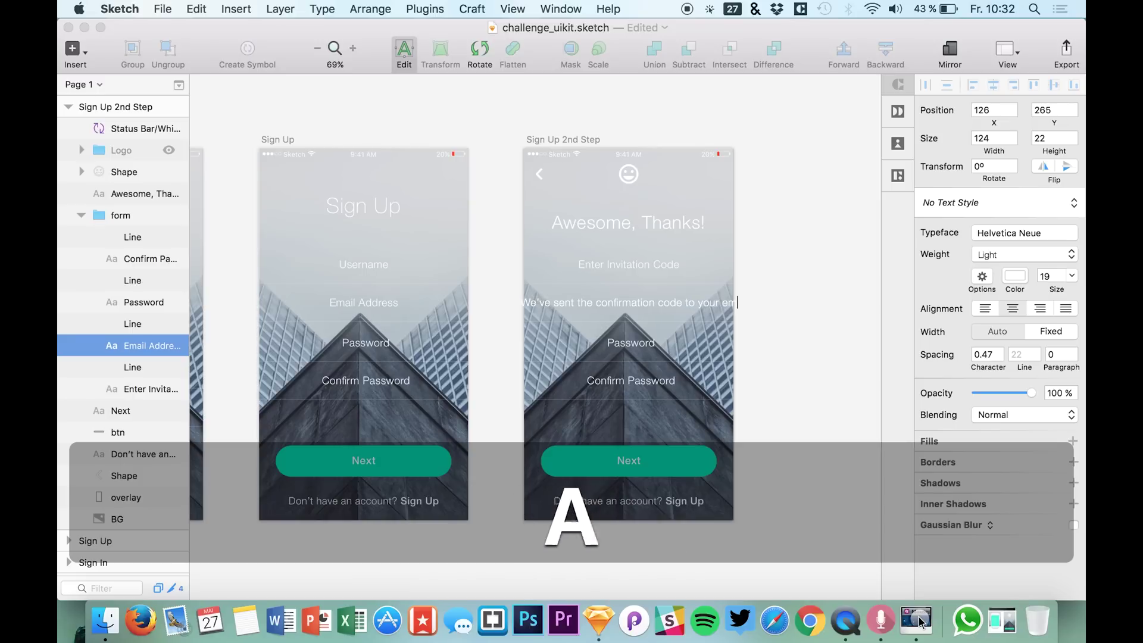
key(Return)
text(ple)
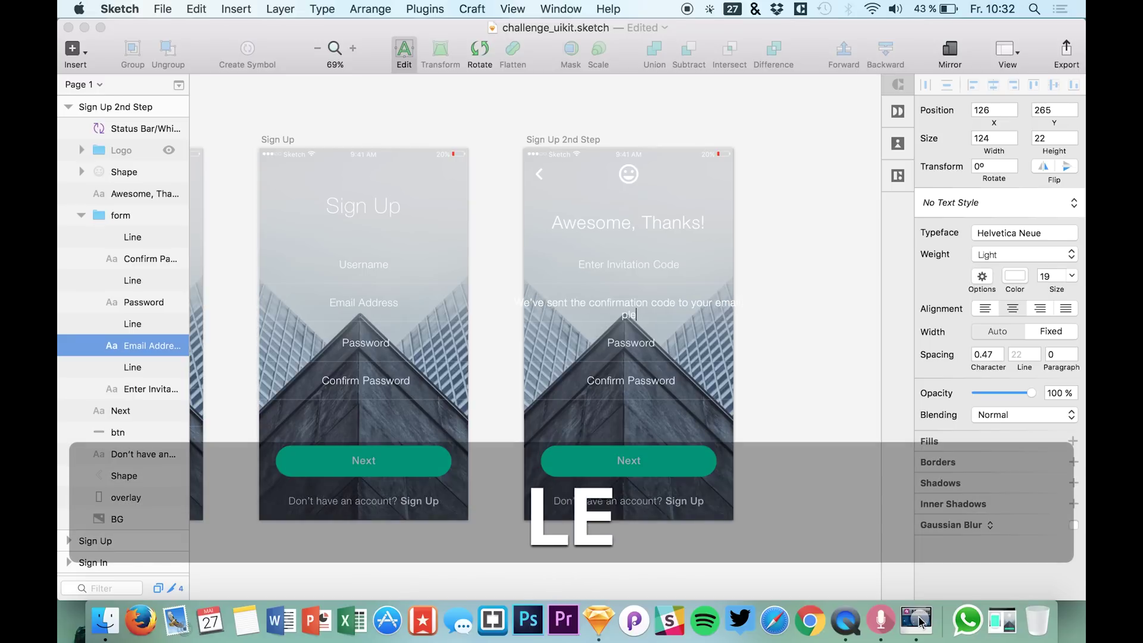
text(Please c)
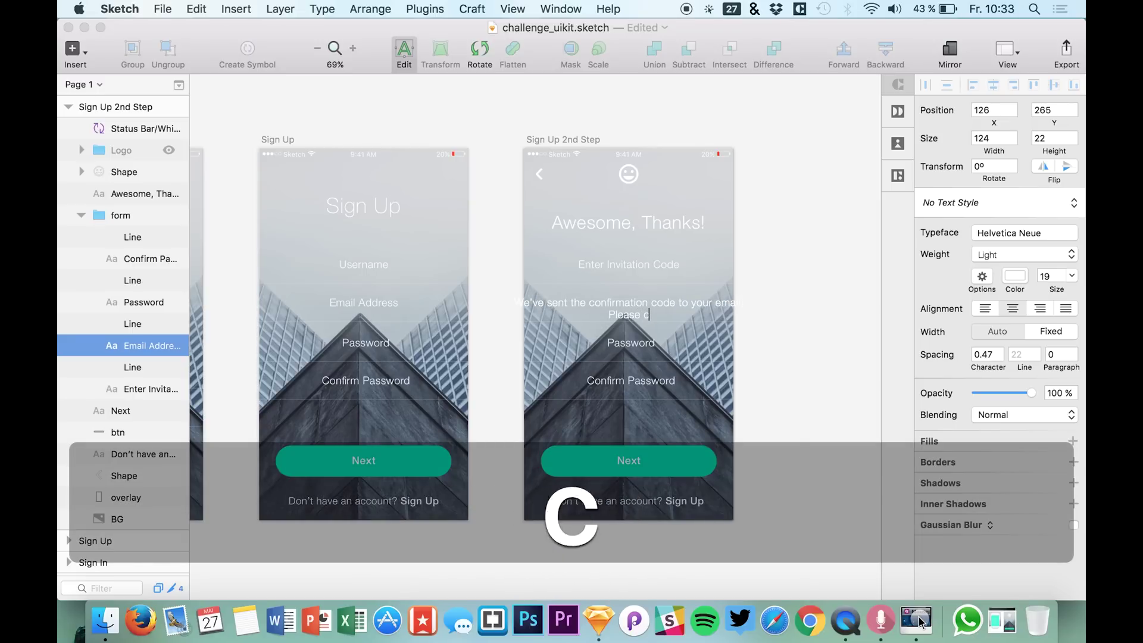
text(heck your inbox.)
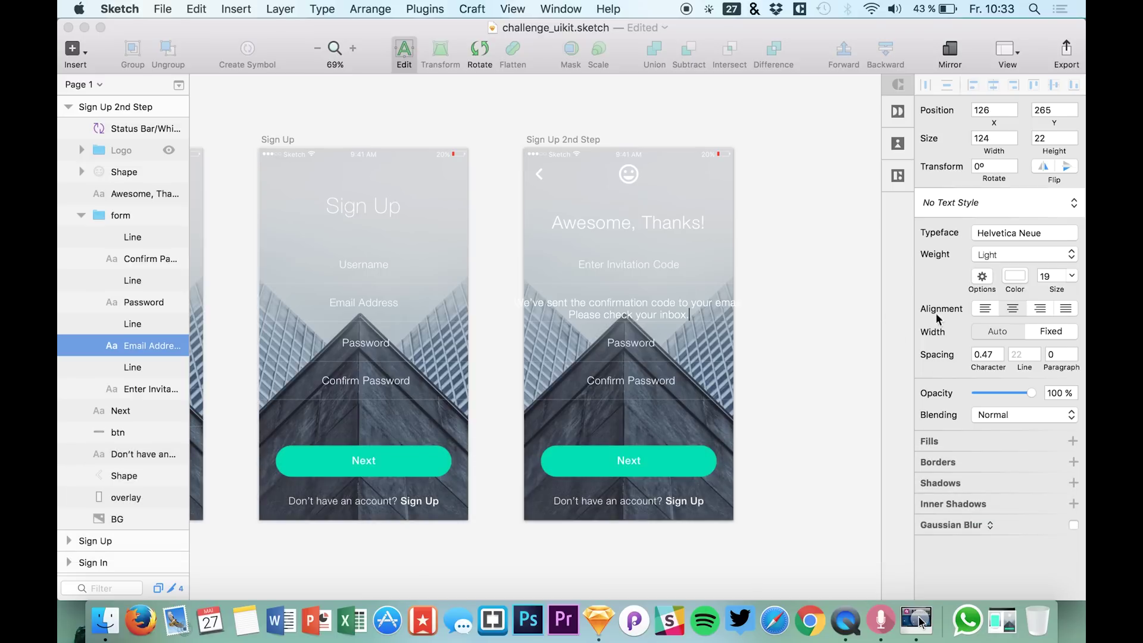
click(1061, 331)
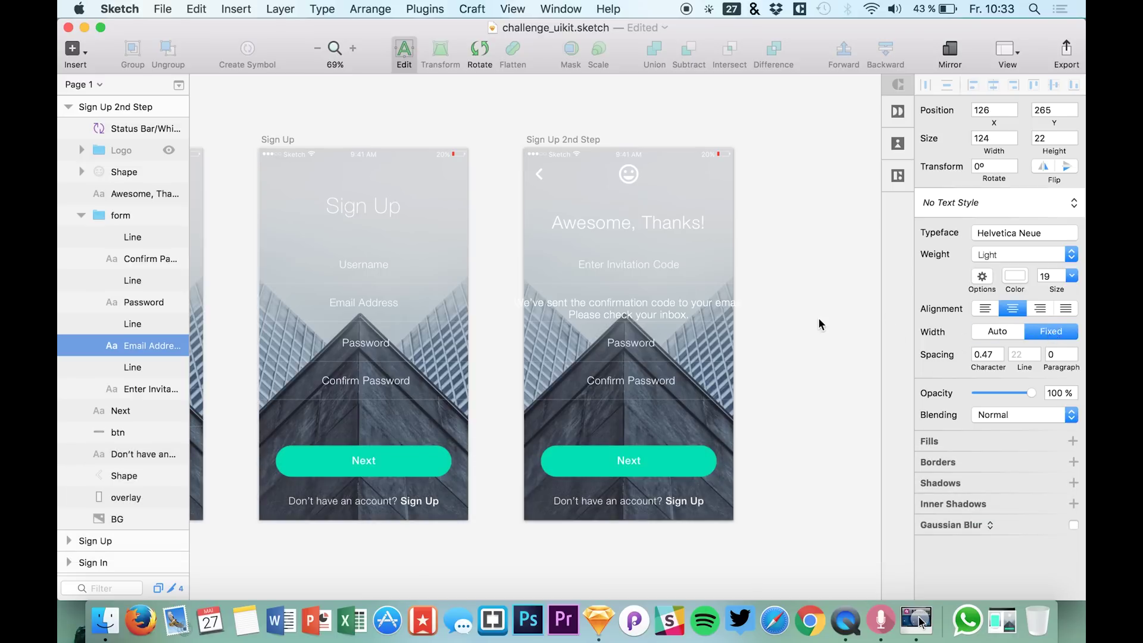
key(Escape)
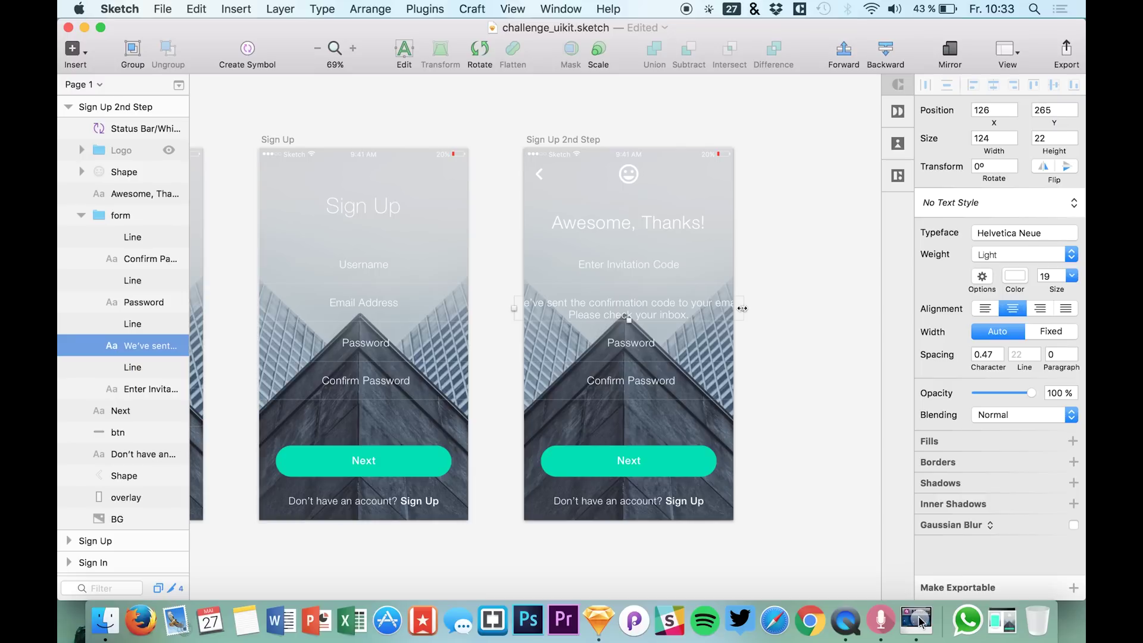
Step: Resize the message box and centre it below the invitation code field
drag(741, 308, 713, 312)
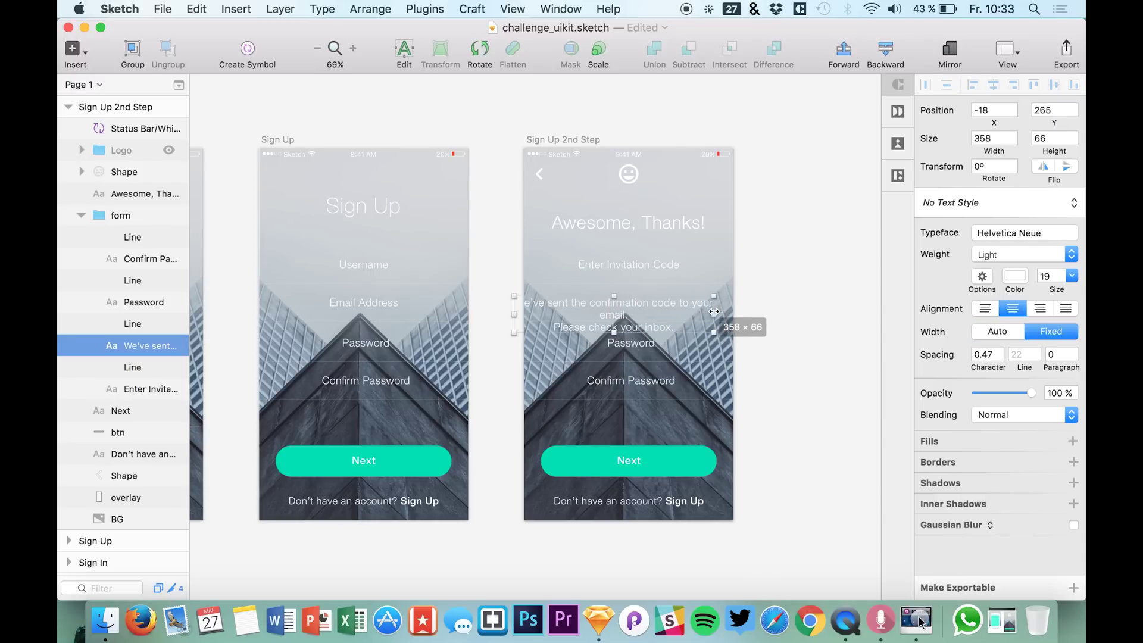
drag(713, 312, 715, 309)
drag(644, 304, 658, 306)
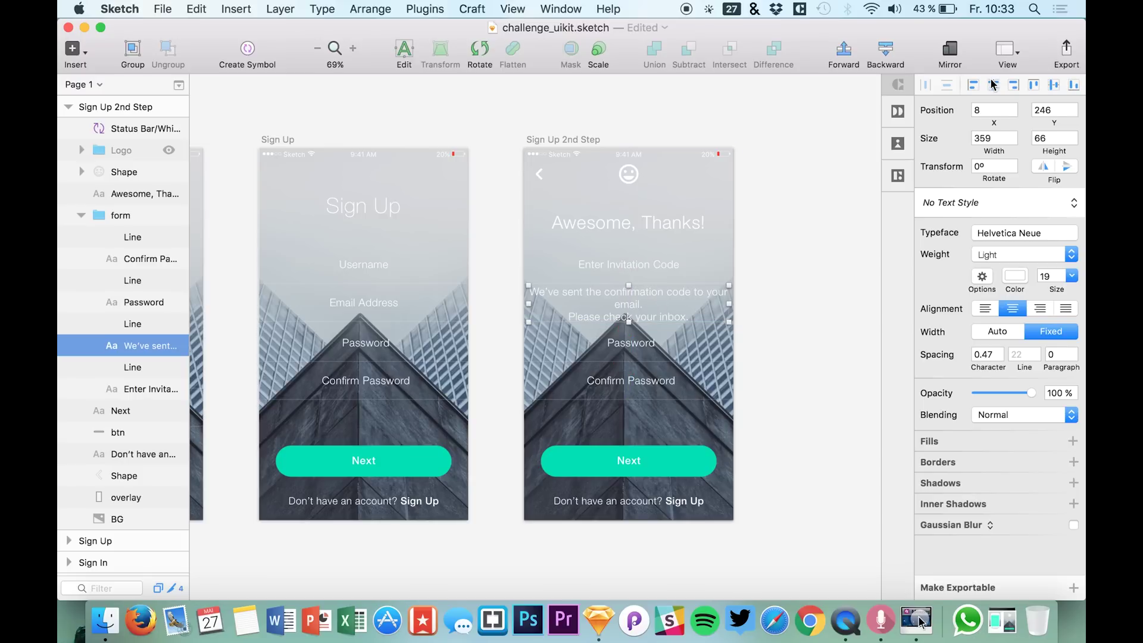
key(shift)
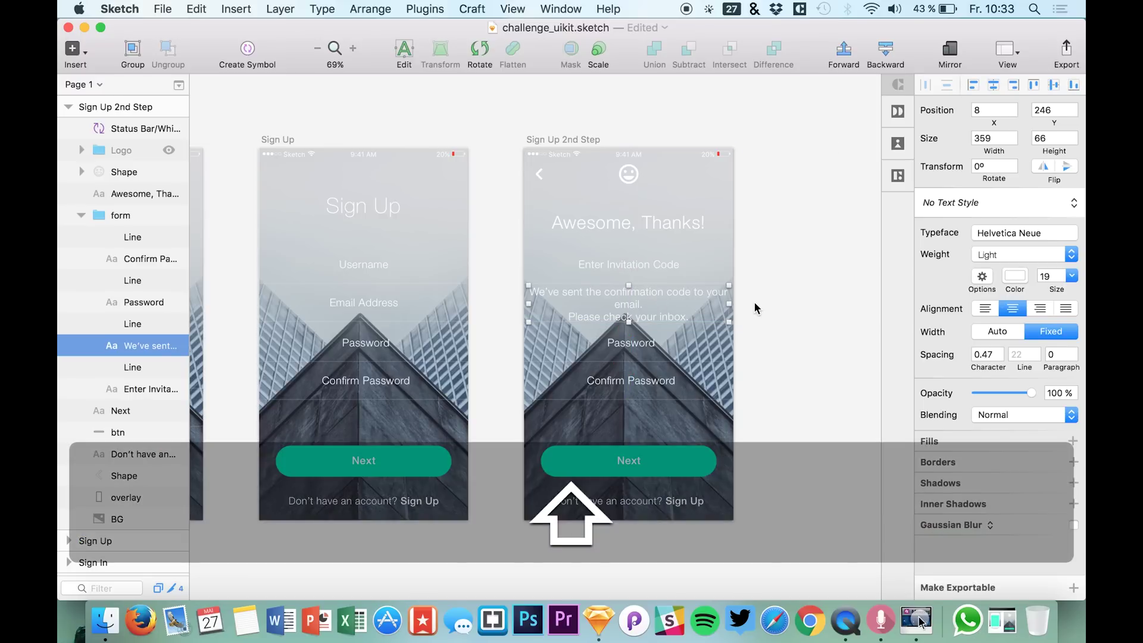
key(shift+Down)
key(shift+Down)
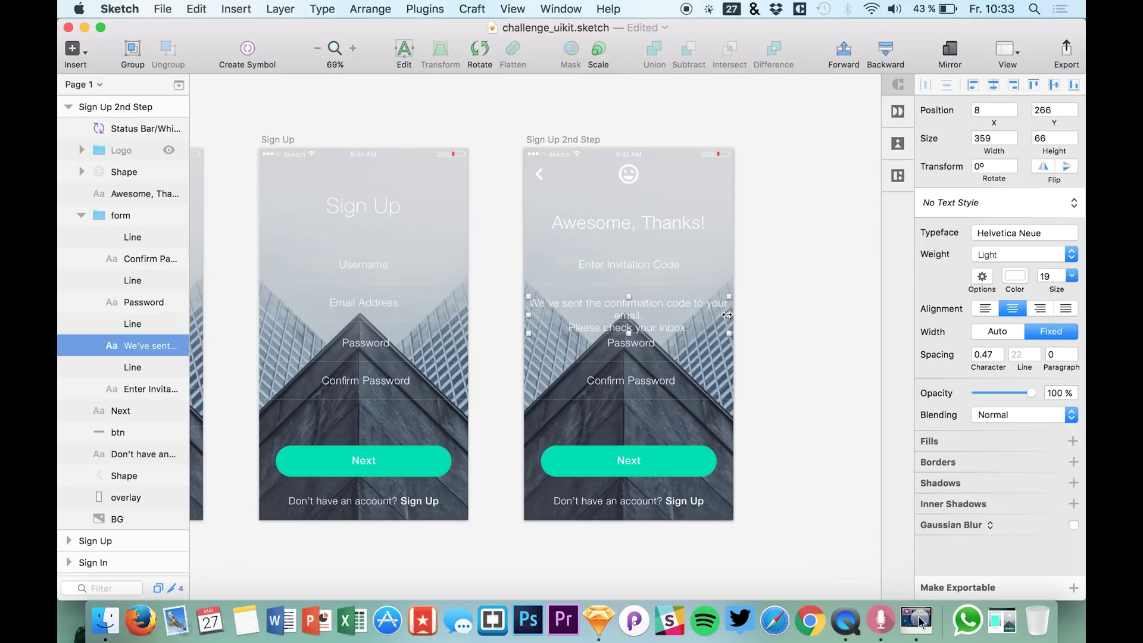
drag(729, 315, 707, 315)
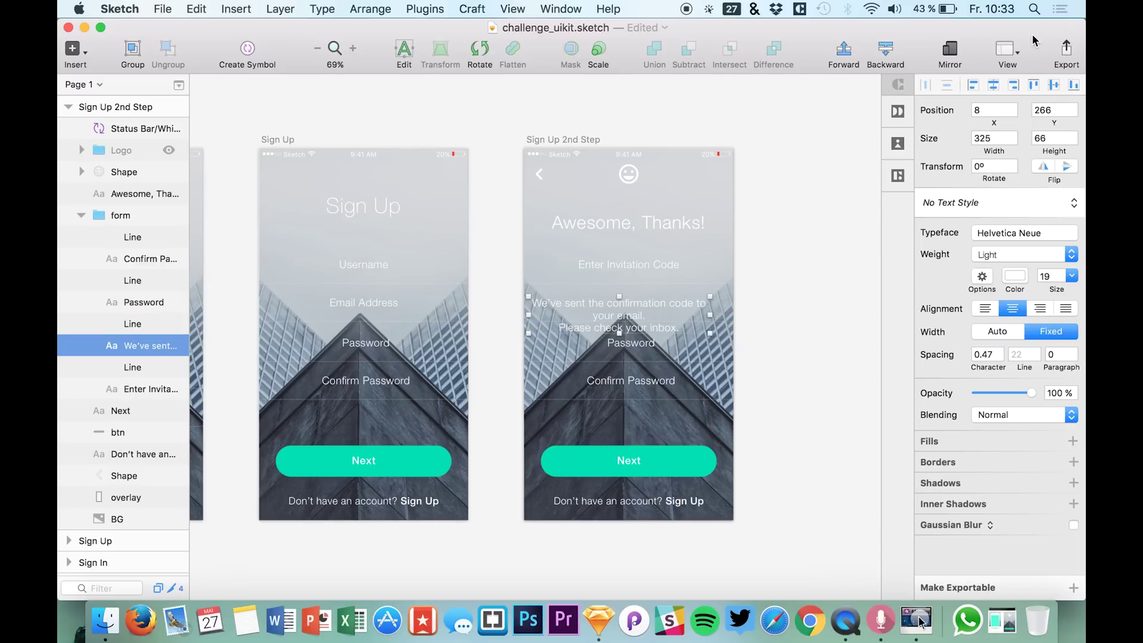
click(991, 86)
key(shift+Down)
key(shift+Up)
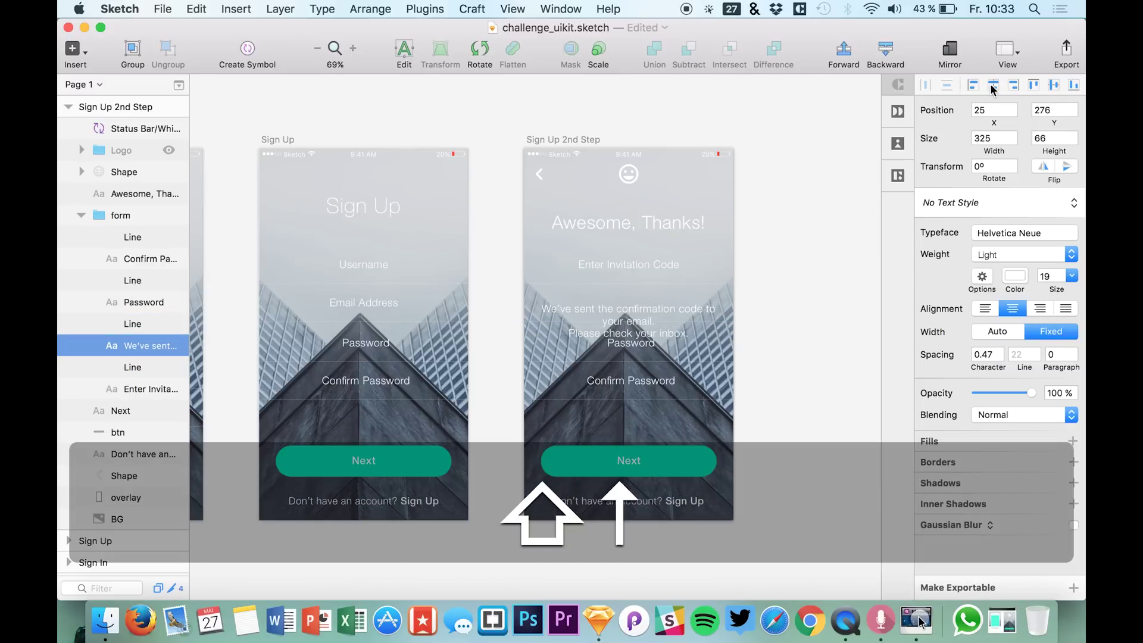
Step: Set the message text to size 16, refit its box and centre it horizontally
click(1048, 277)
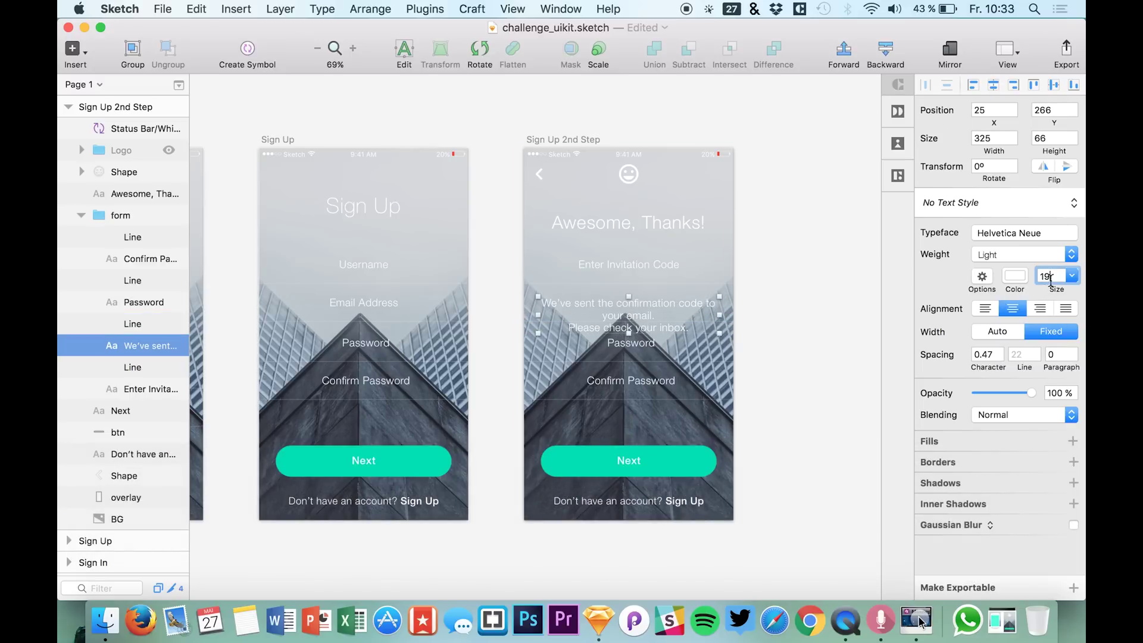
key(Down)
key(Down)
key(Down)
key(Down)
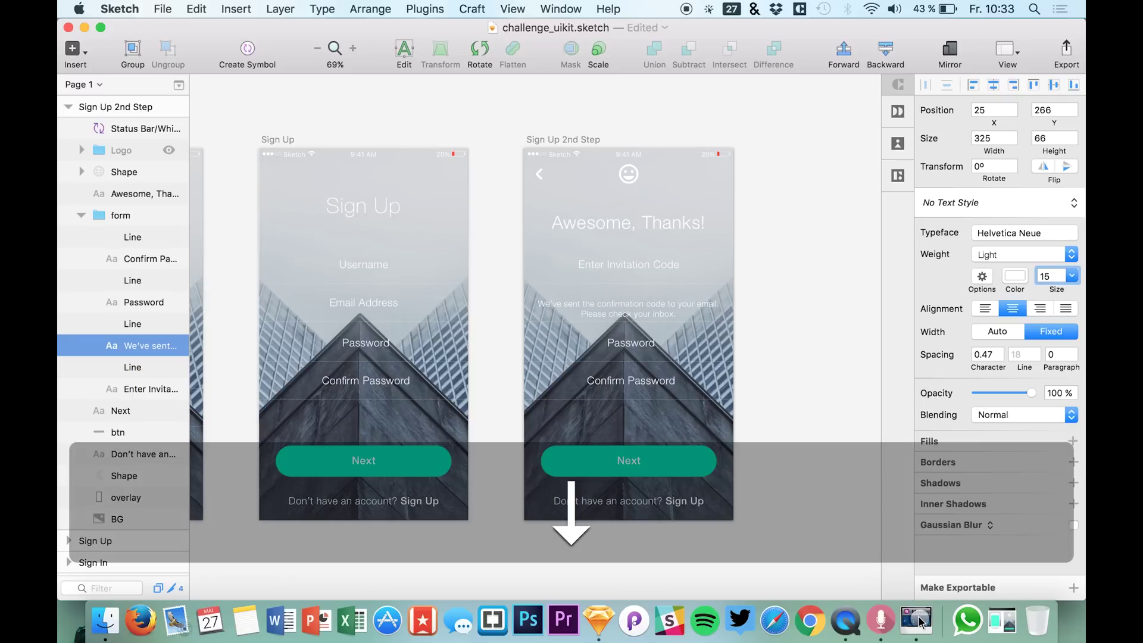
key(Return)
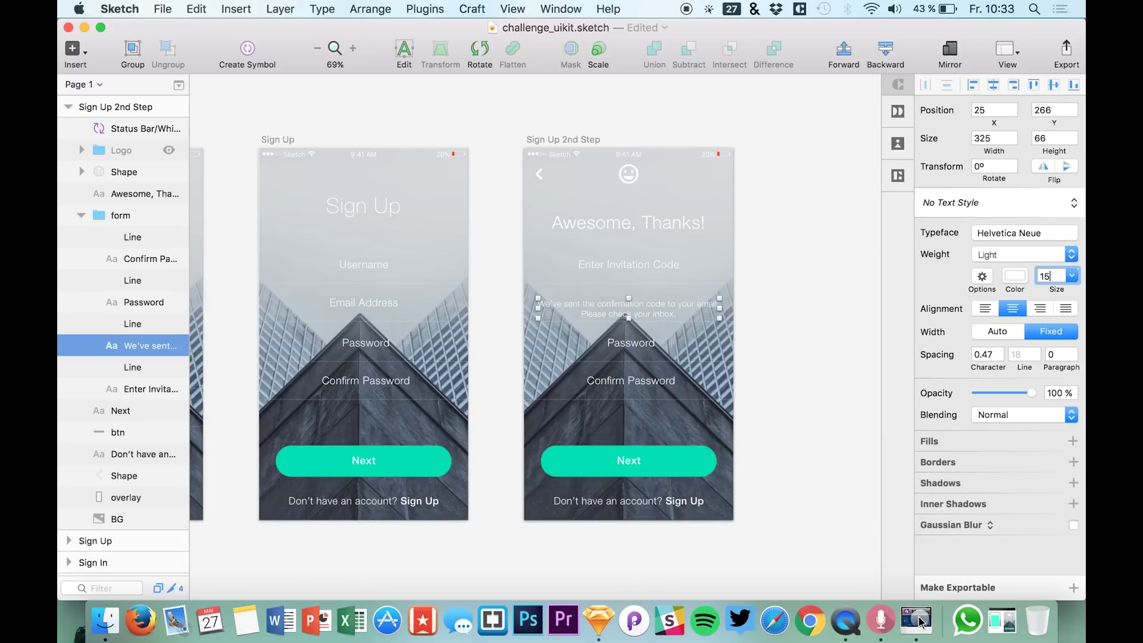
key(Up)
key(Up)
key(Down)
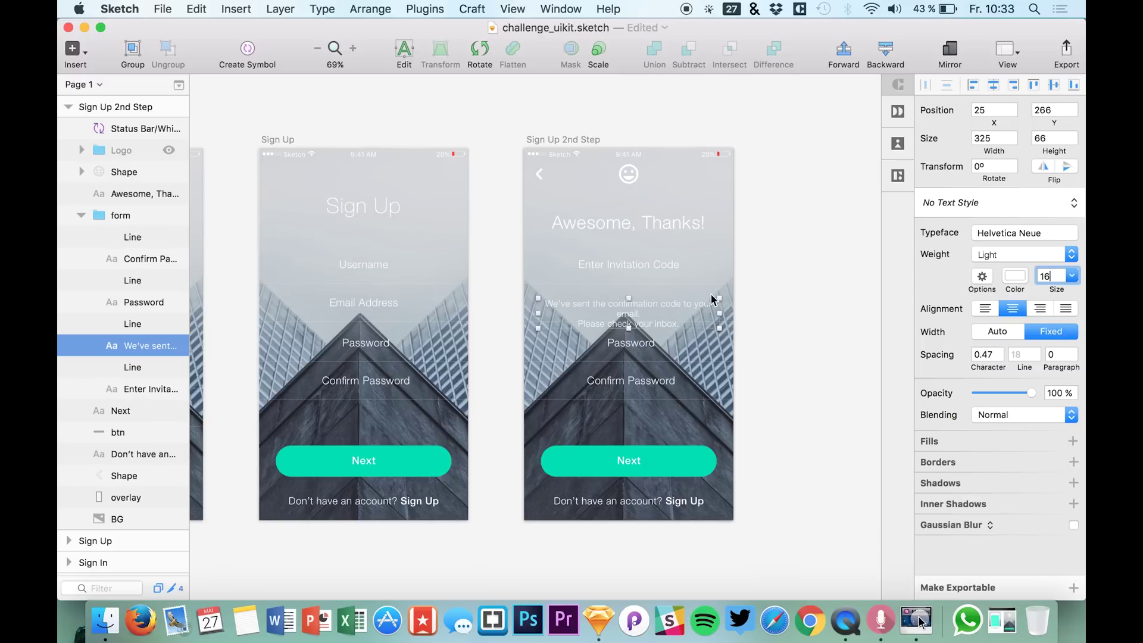
click(720, 314)
drag(720, 314, 735, 312)
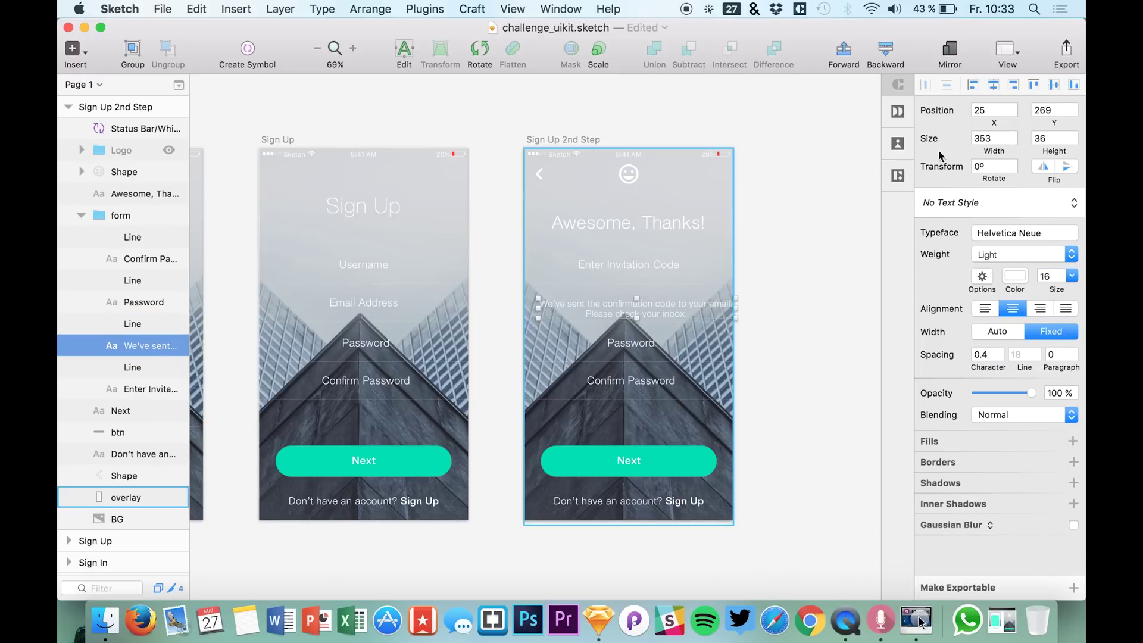
click(994, 85)
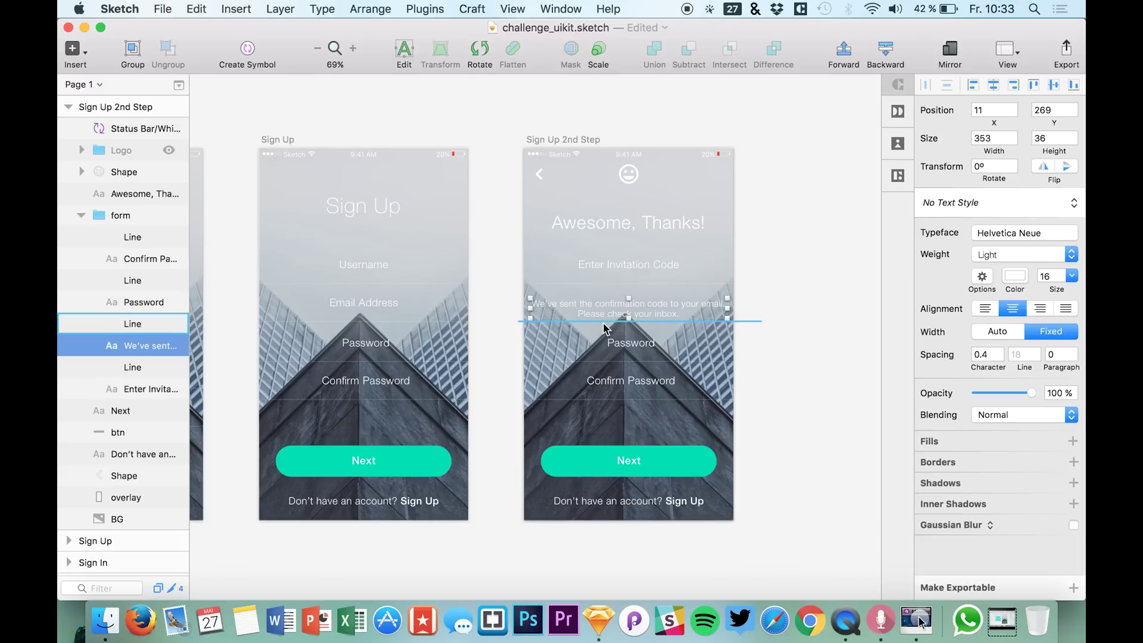
Step: Rewrite the Password label as 'Resend' and delete the Confirm Password label
click(609, 344)
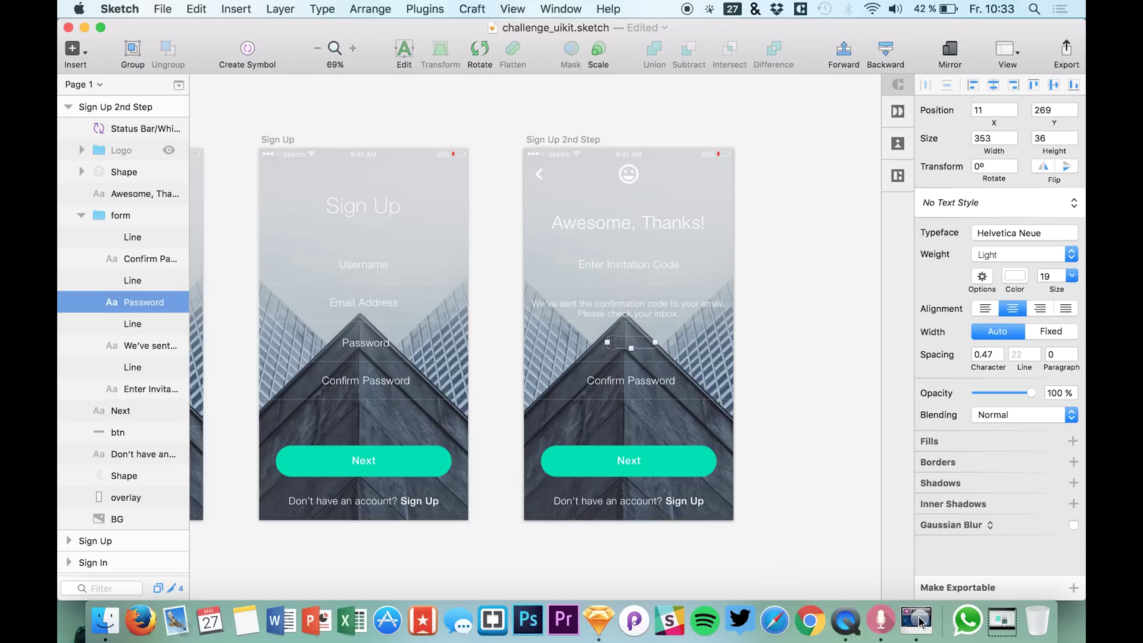
double_click(613, 344)
text(Resend)
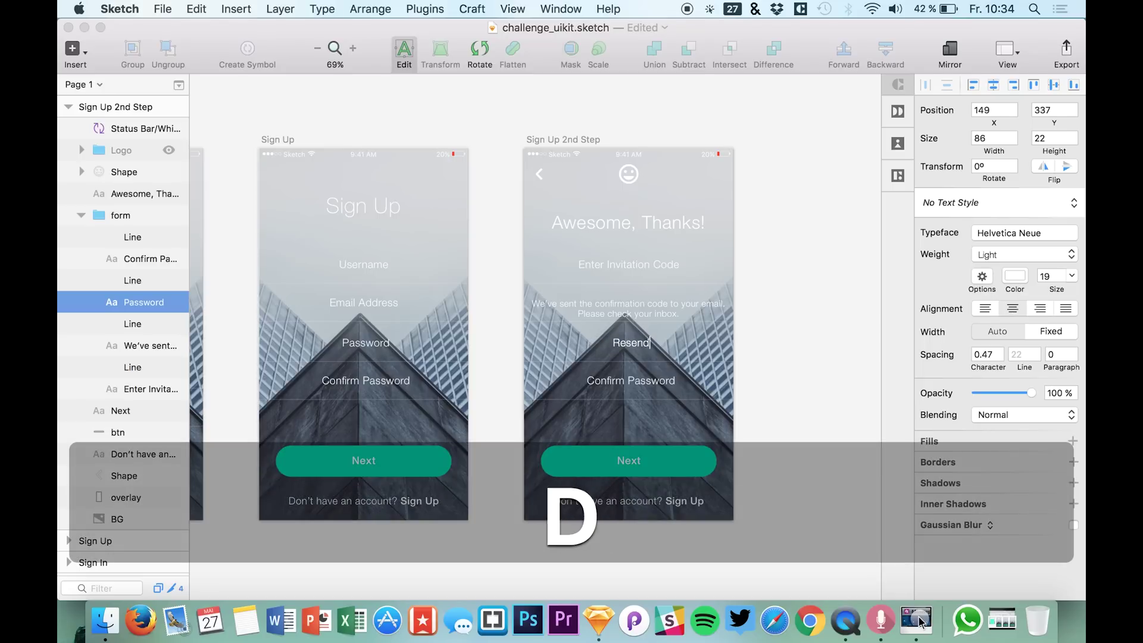
click(622, 391)
double_click(618, 387)
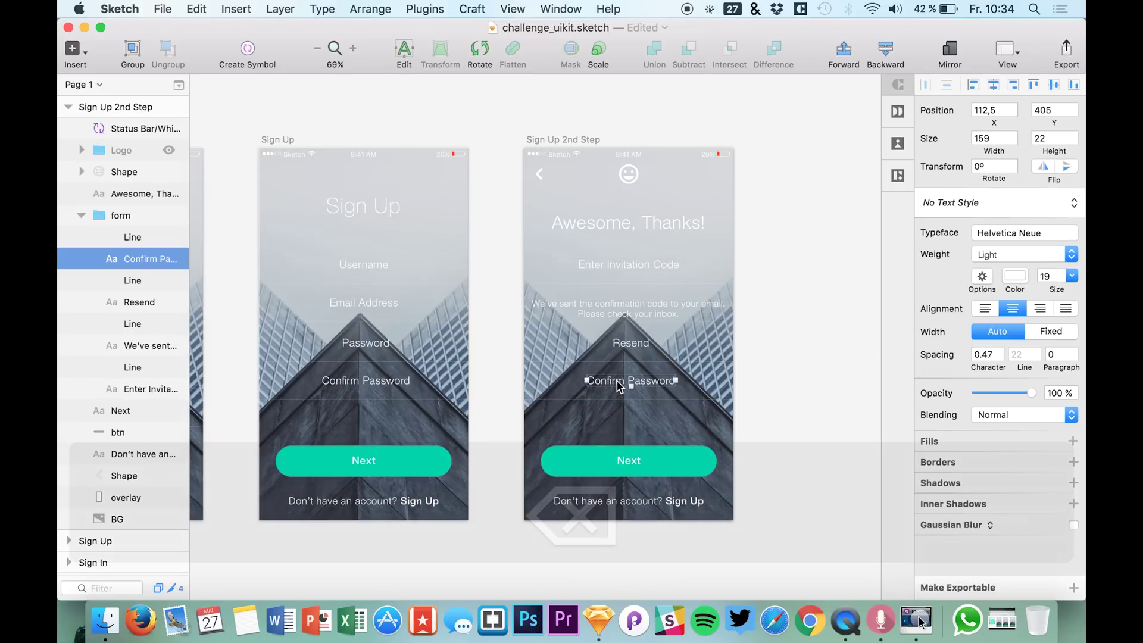
key(BackSpace)
Step: Delete the three spare divider lines from the form
click(134, 239)
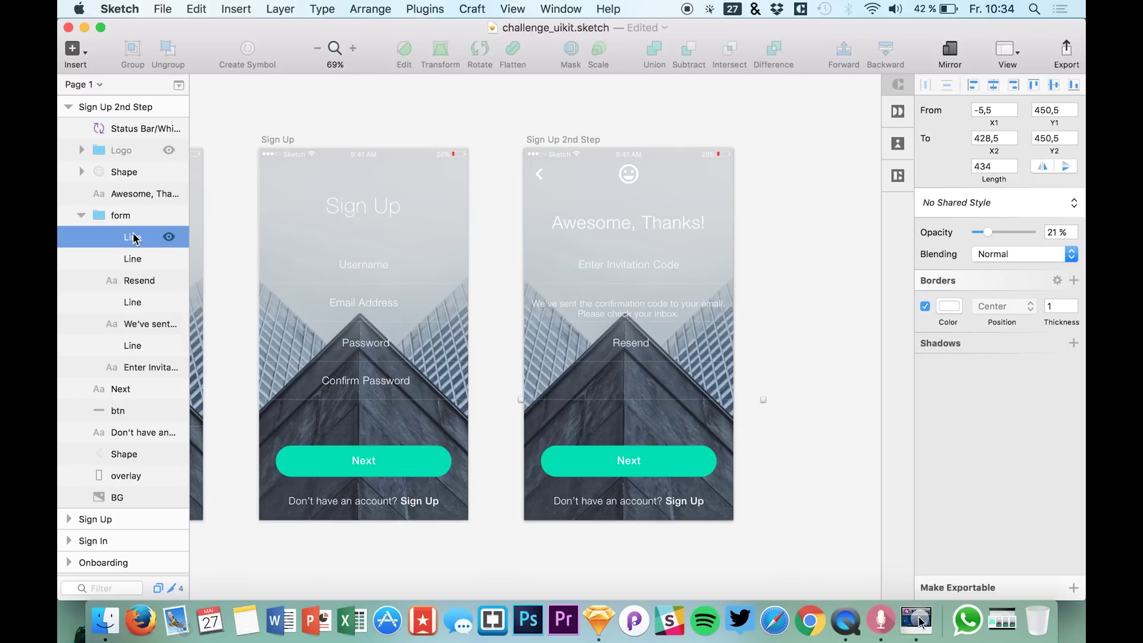
key(BackSpace)
click(127, 238)
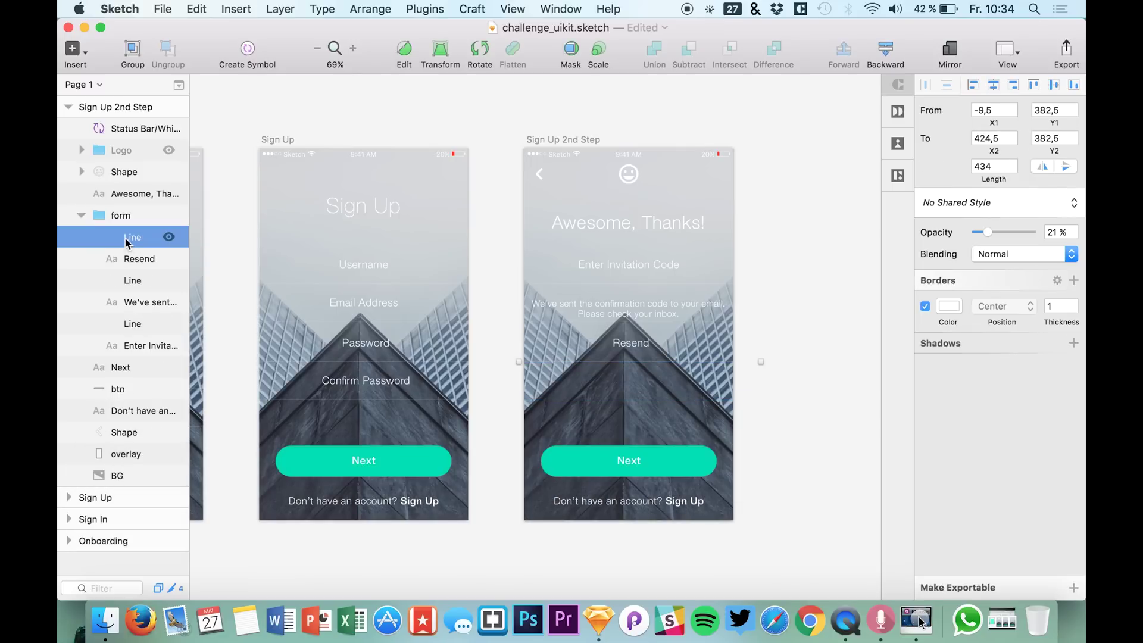
key(BackSpace)
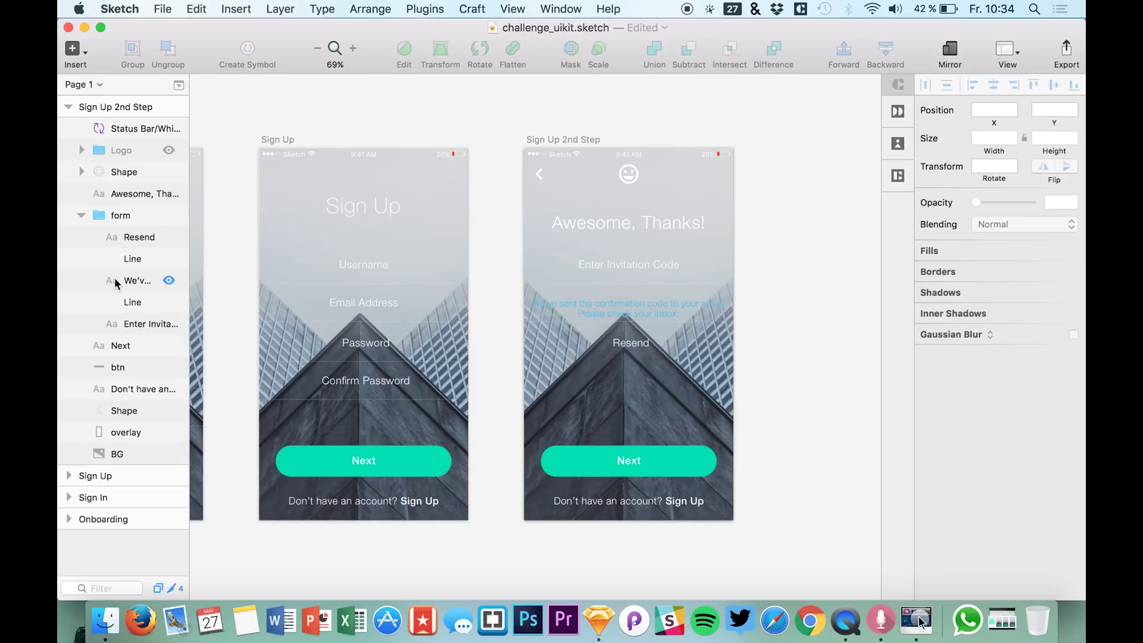
click(126, 259)
key(BackSpace)
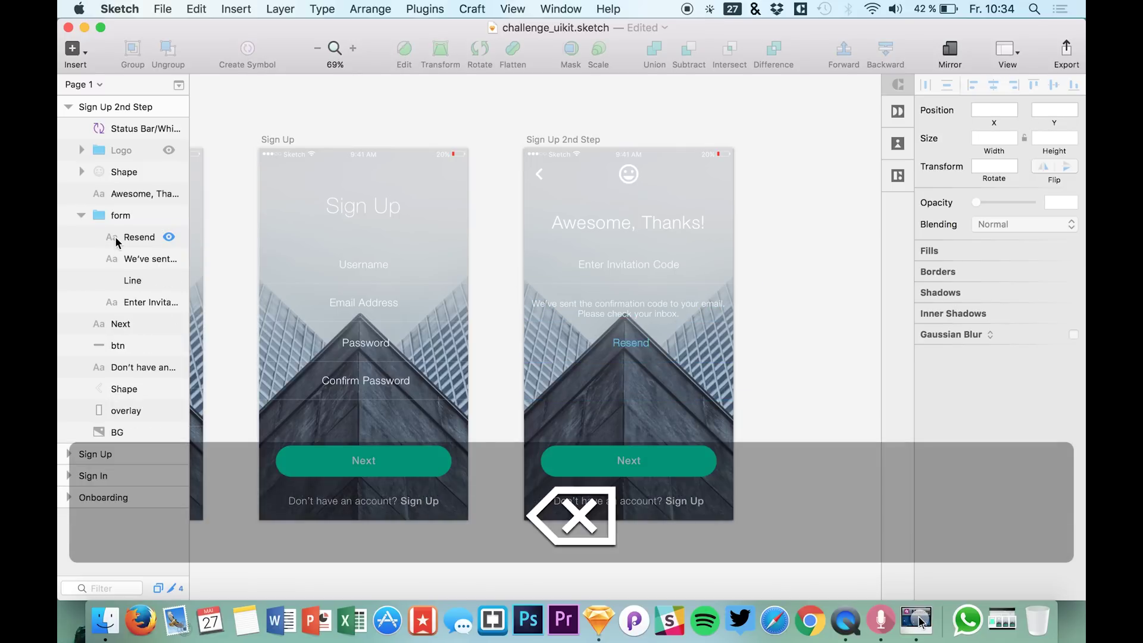
Step: Move the whole form group lower on the artboard
click(119, 217)
key(shift+Down)
key(shift+Down)
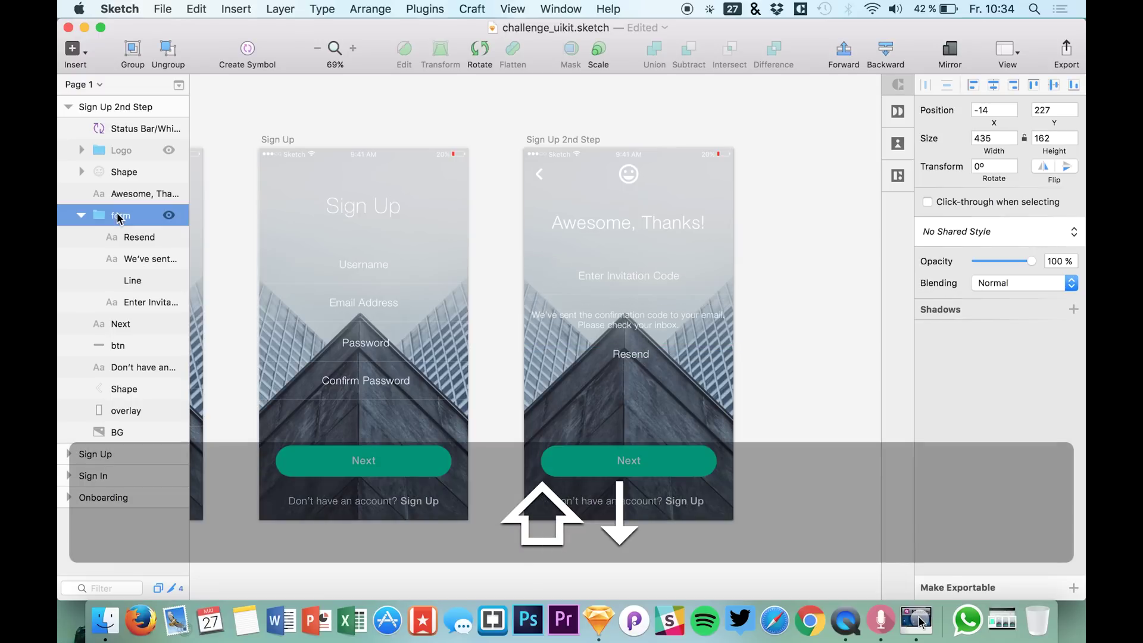
key(shift+Down)
key(shift+Down)
key(shift+Down)
key(shift+Down)
key(shift+Down)
key(shift+Down)
key(shift+Down)
key(shift+Down)
key(shift+Down)
key(shift+Down)
key(shift+Down)
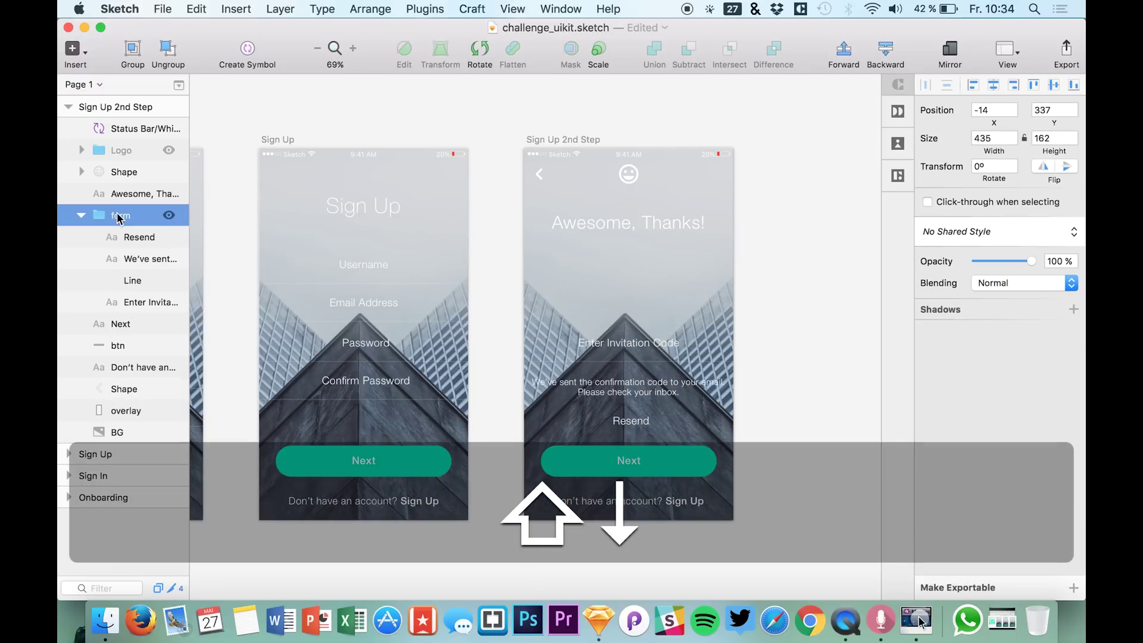
key(shift+Up)
key(shift+Down)
scroll(570, 322, down, 3)
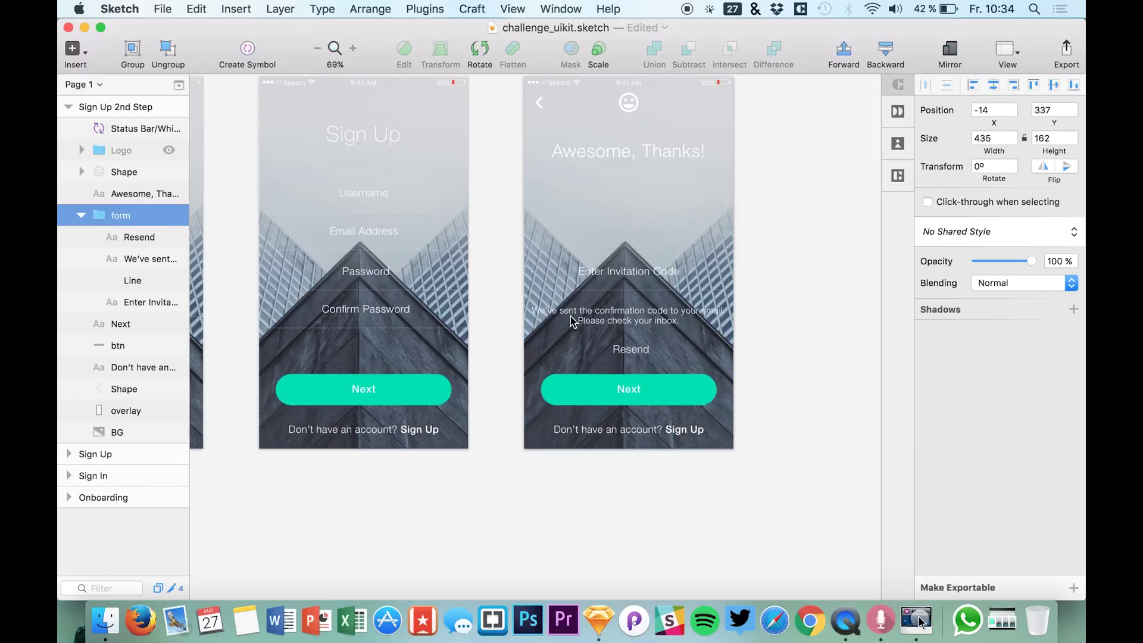
Step: Relabel the Next button 'Sign Up' and centre the Resend text horizontally
click(628, 390)
double_click(629, 390)
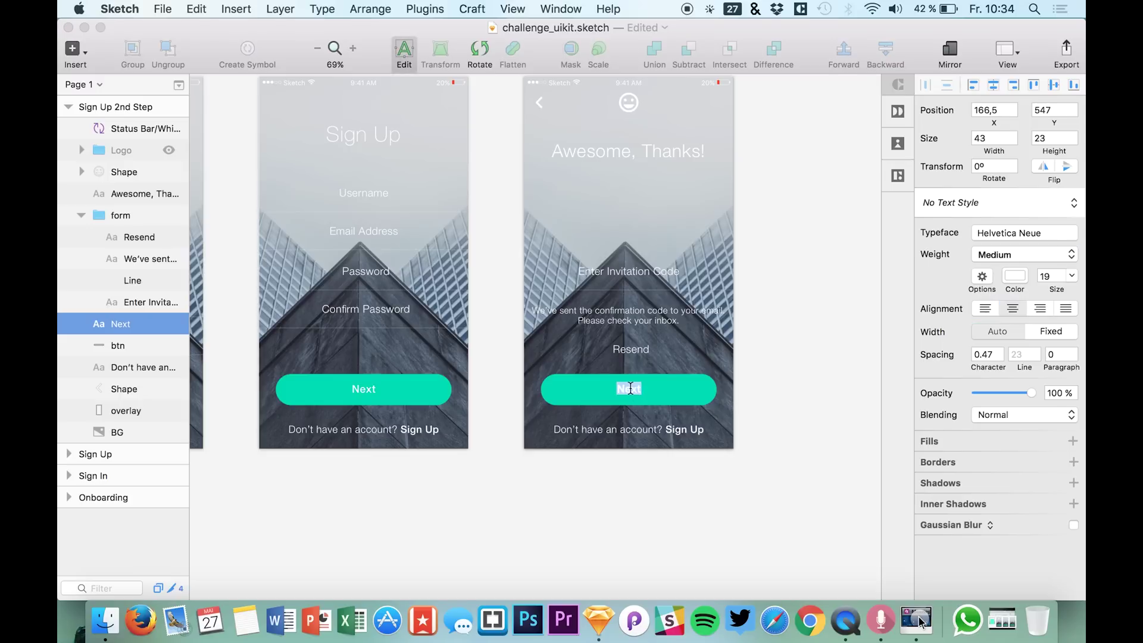
text(Sign Up)
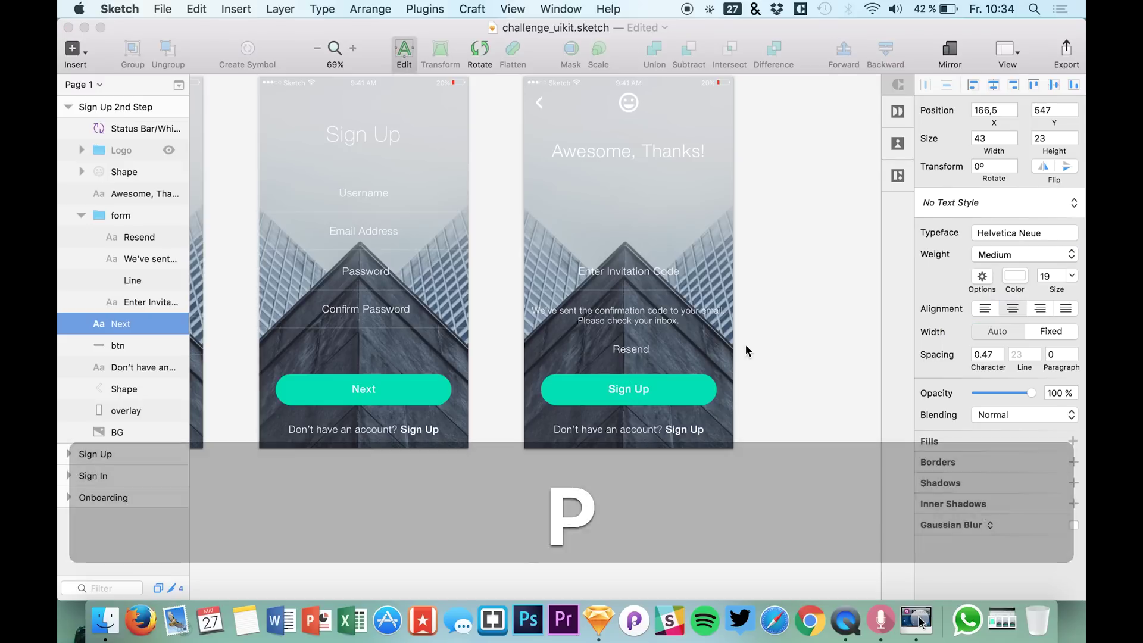
key(Escape)
double_click(632, 349)
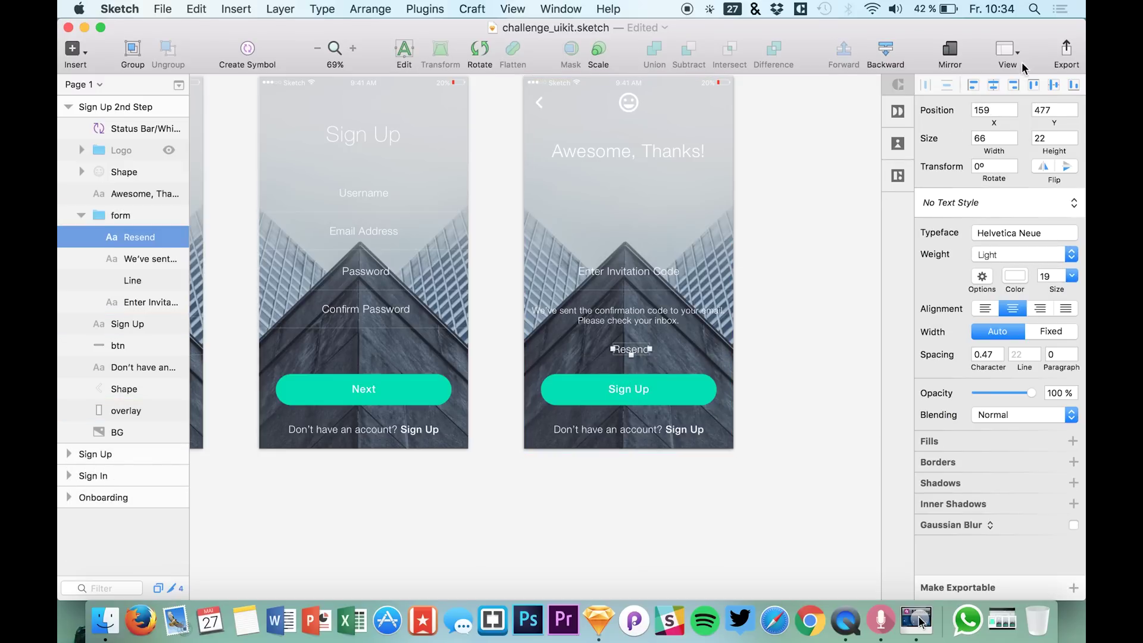
click(992, 85)
Step: Set the Resend text to Regular weight after trying Medium
click(1036, 254)
click(1009, 245)
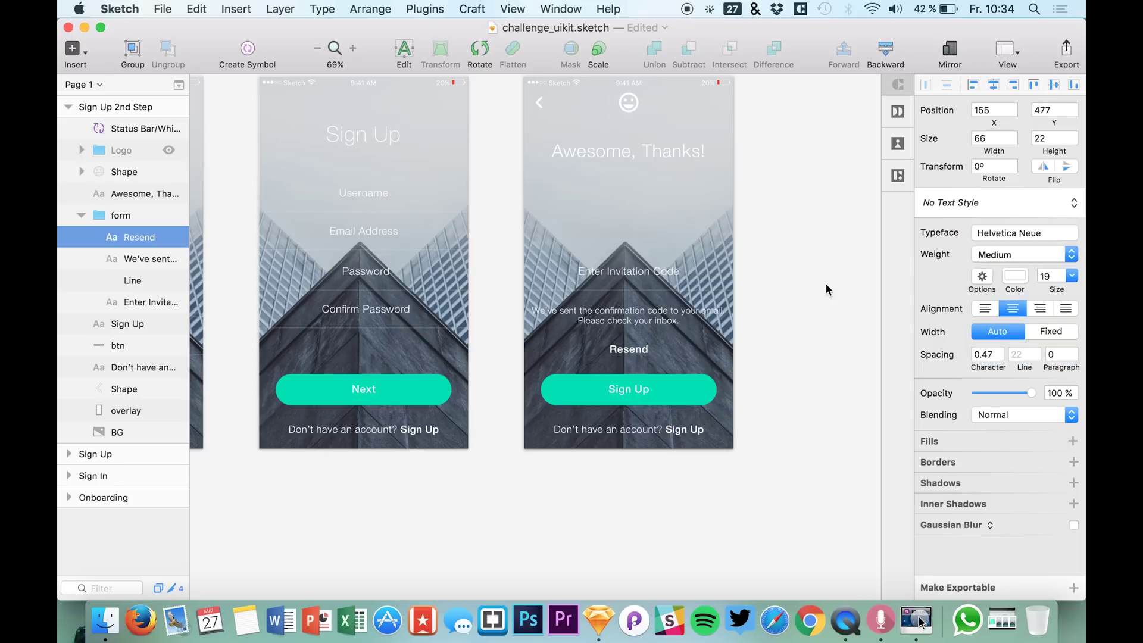
click(1009, 255)
click(996, 243)
Step: Drill into the form group and nudge Resend into place just below the message
click(665, 354)
click(629, 351)
double_click(630, 356)
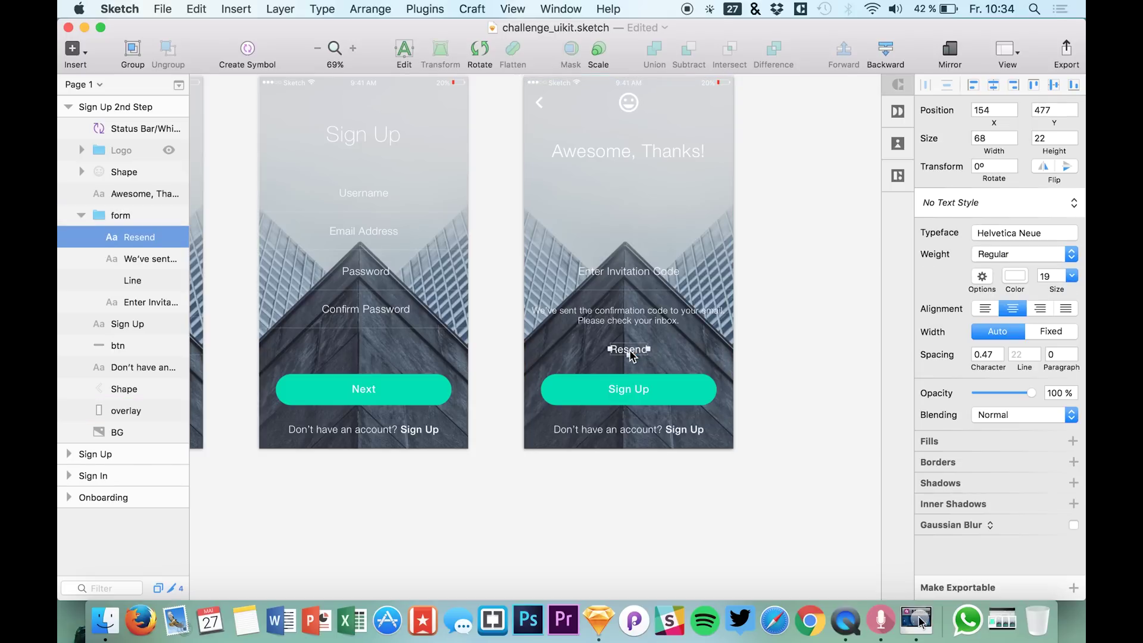
double_click(631, 355)
key(Up)
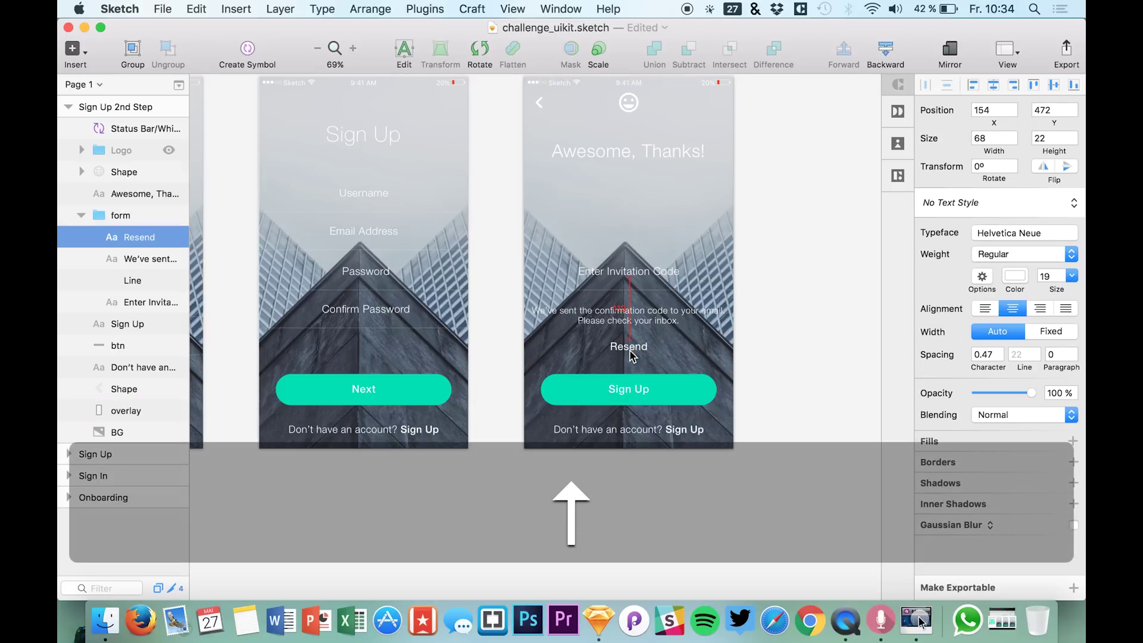
key(Down)
key(Down)
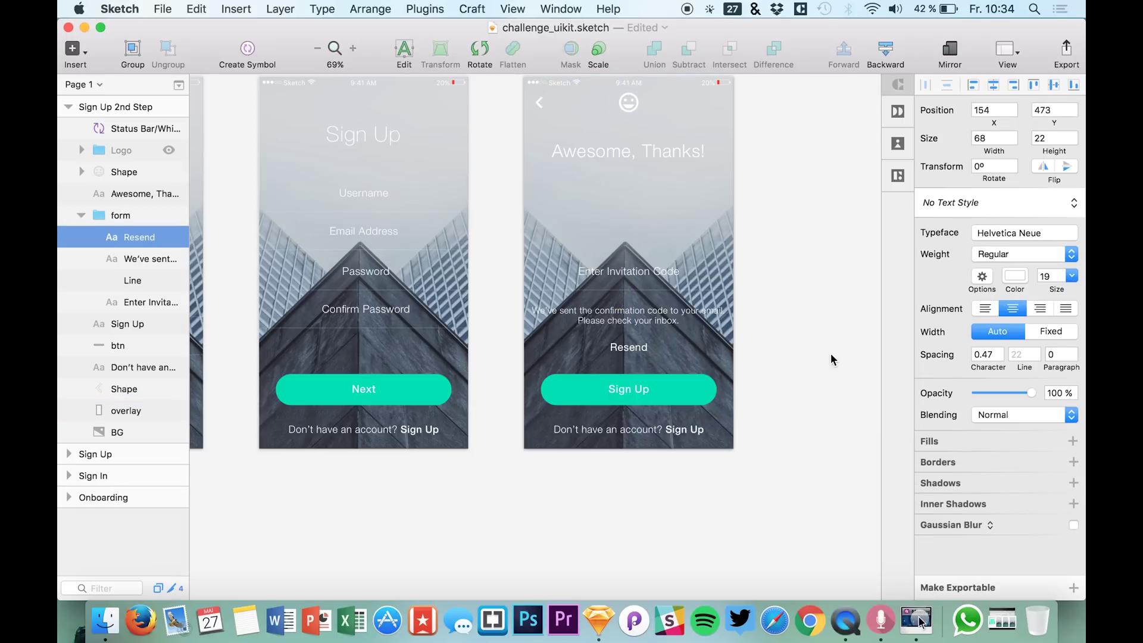
click(835, 361)
scroll(801, 307, up, 3)
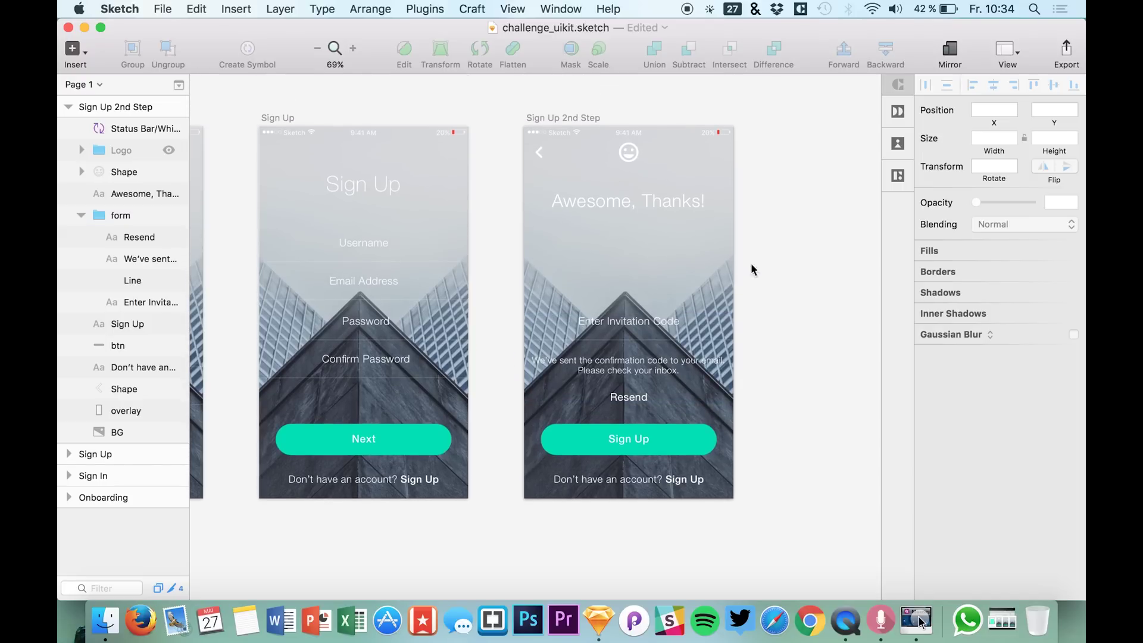
click(632, 157)
click(854, 219)
scroll(791, 313, left, 3)
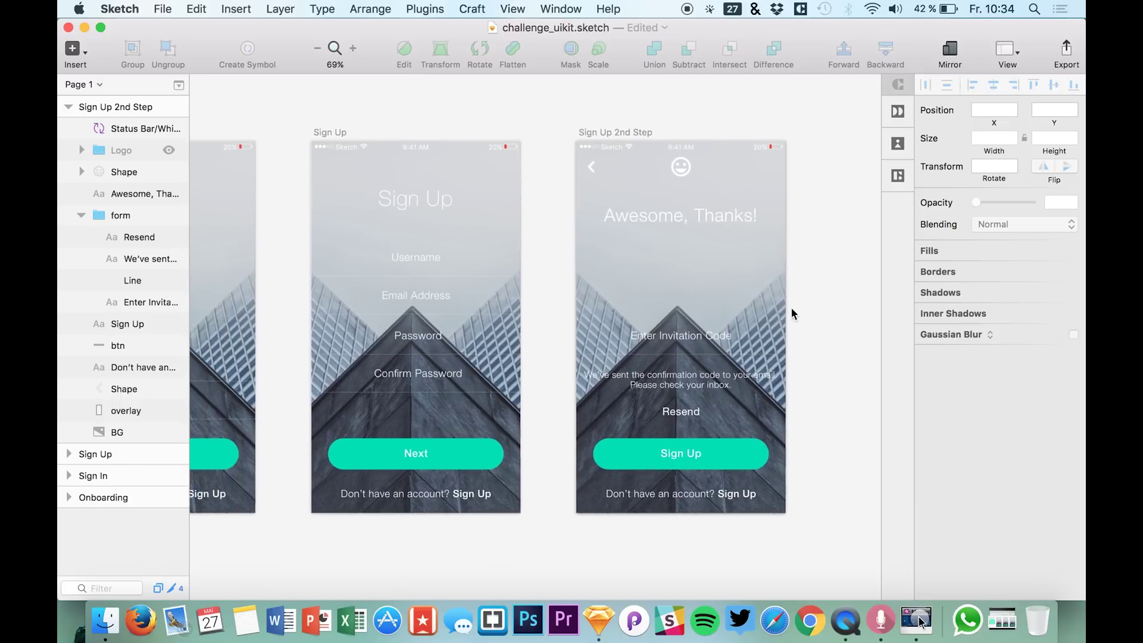
scroll(789, 314, up, 2)
scroll(791, 314, left, 2)
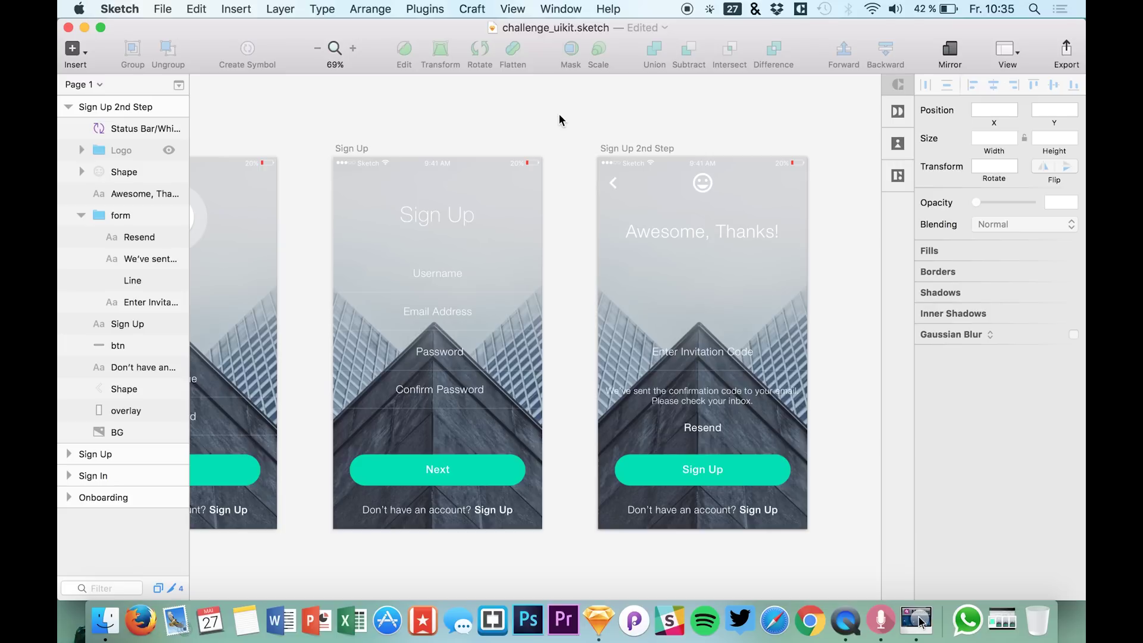
scroll(584, 133, down, 2)
scroll(584, 132, down, 1)
scroll(583, 133, down, 1)
scroll(584, 133, down, 1)
scroll(584, 132, down, 2)
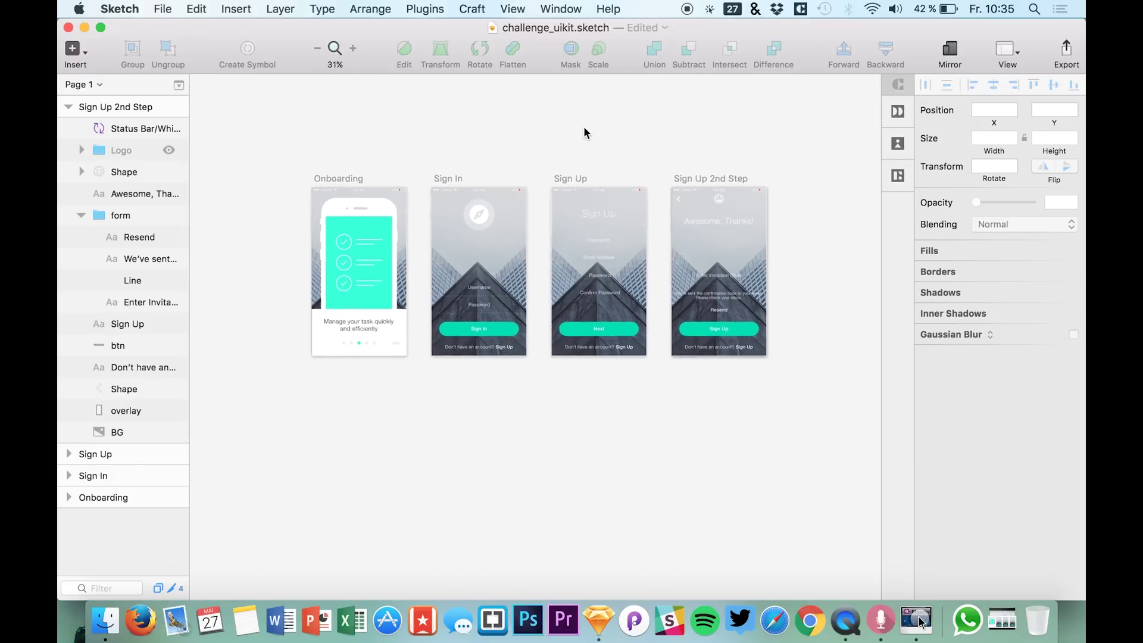
scroll(583, 132, down, 1)
scroll(584, 132, down, 1)
scroll(585, 132, down, 1)
scroll(580, 143, up, 1)
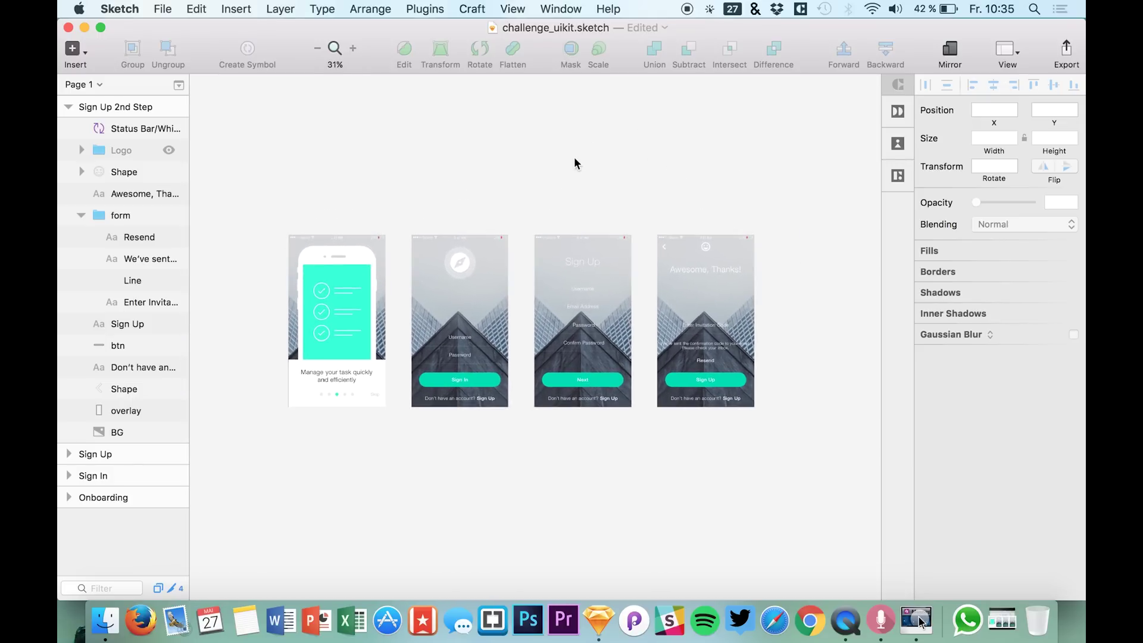
scroll(573, 158, up, 2)
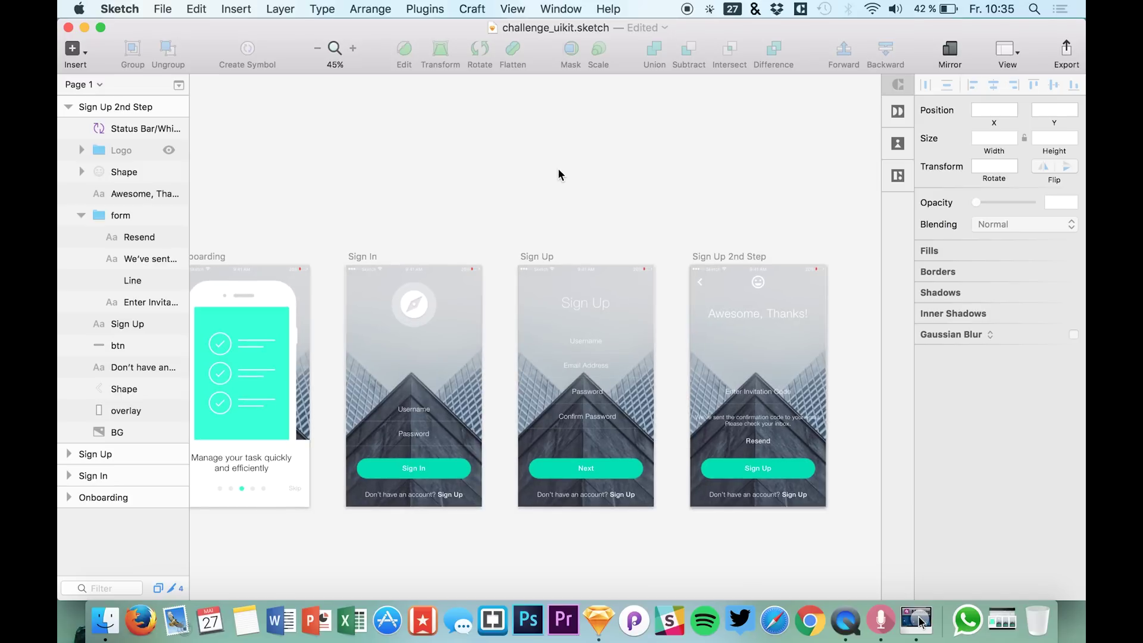
scroll(522, 198, down, 2)
scroll(521, 198, down, 2)
scroll(521, 198, left, 1)
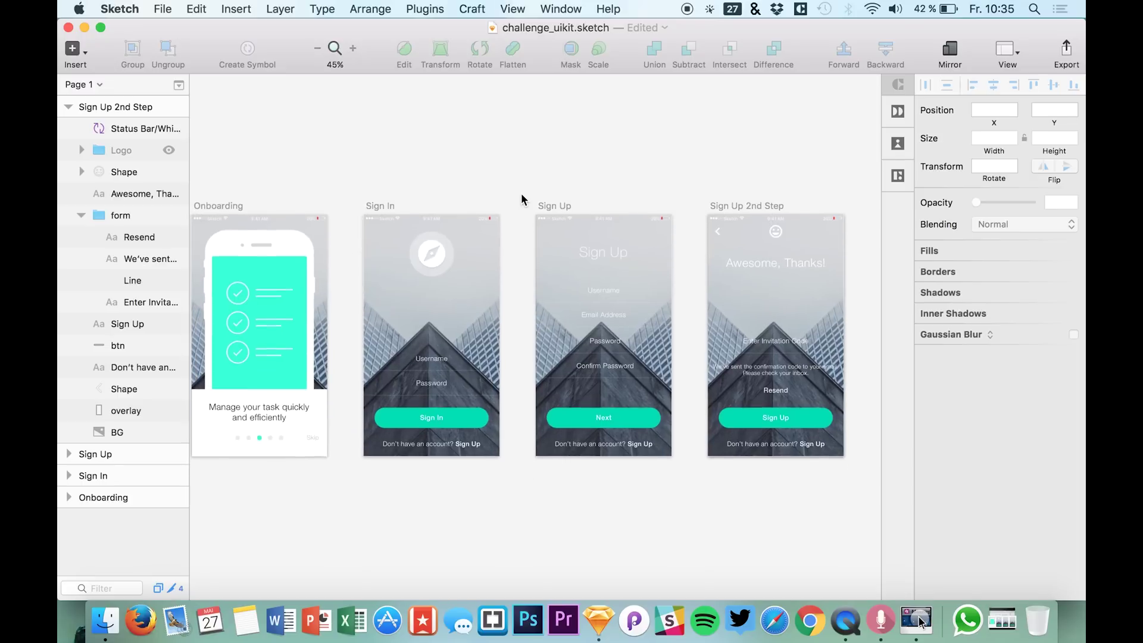
scroll(521, 198, down, 1)
scroll(522, 198, left, 1)
scroll(536, 201, left, 1)
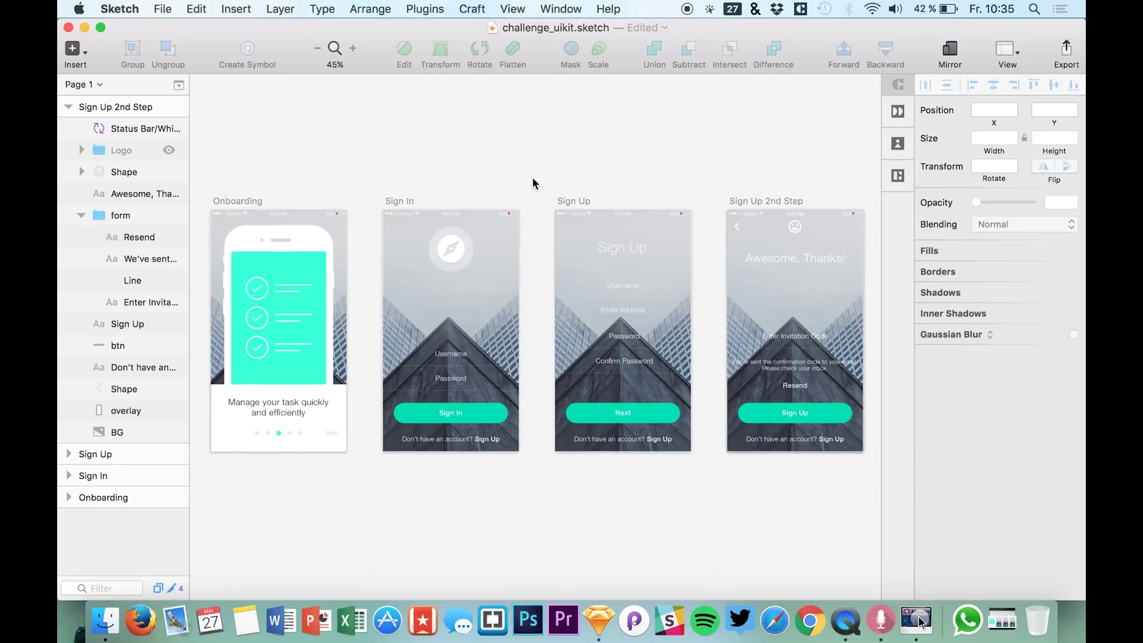